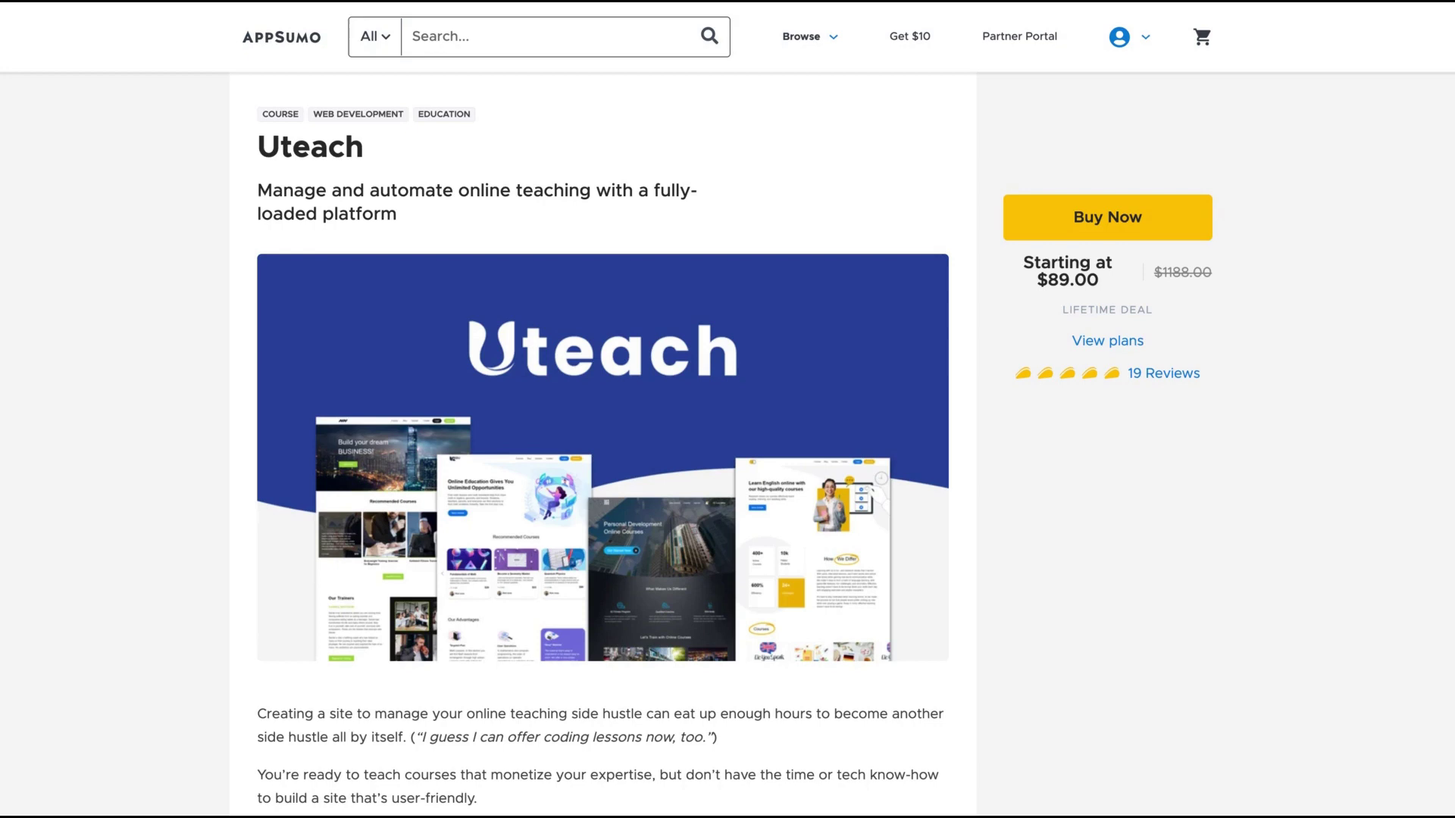
scroll(435, 439, "down", 8)
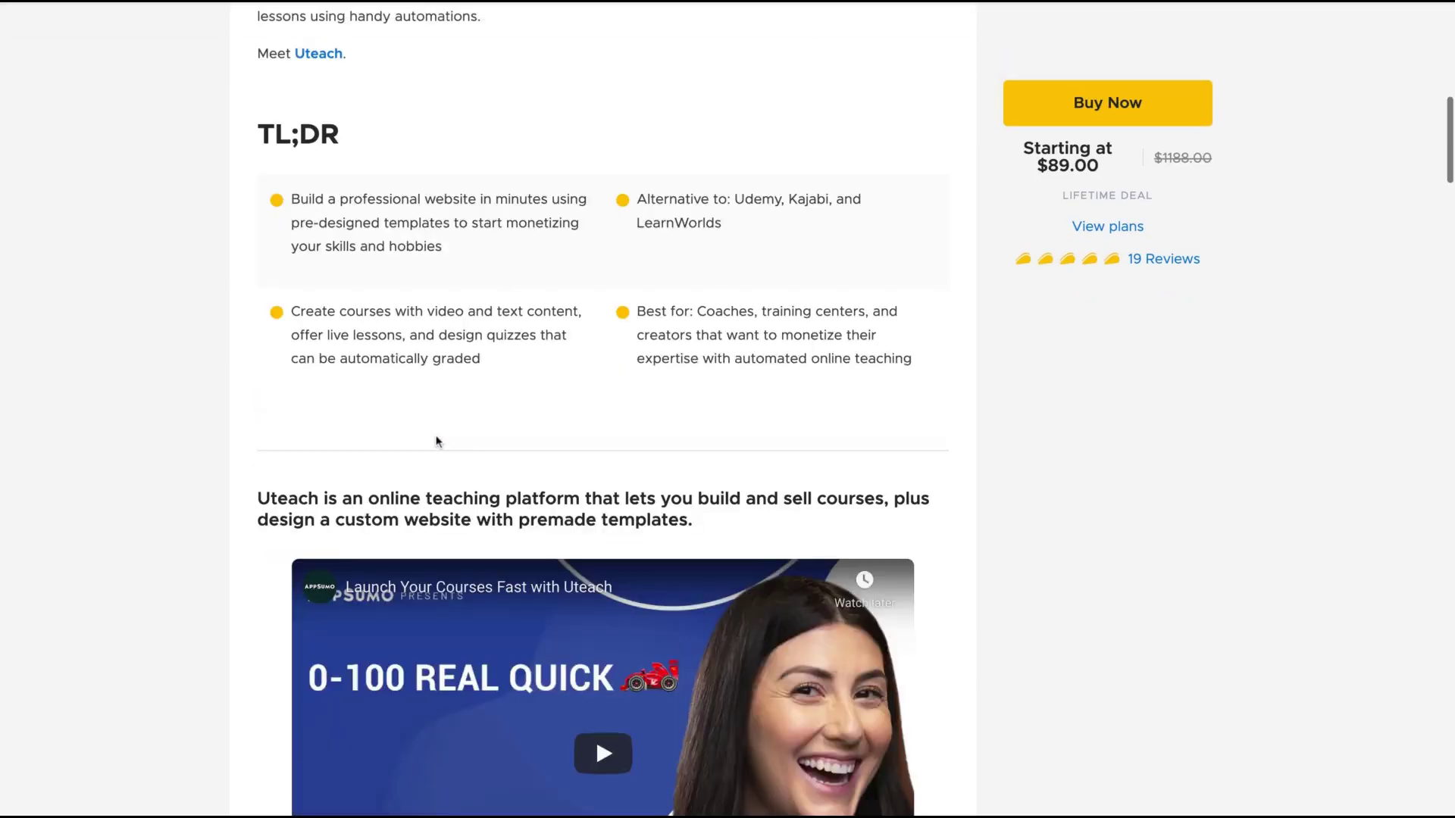
scroll(770, 442, "down", 1)
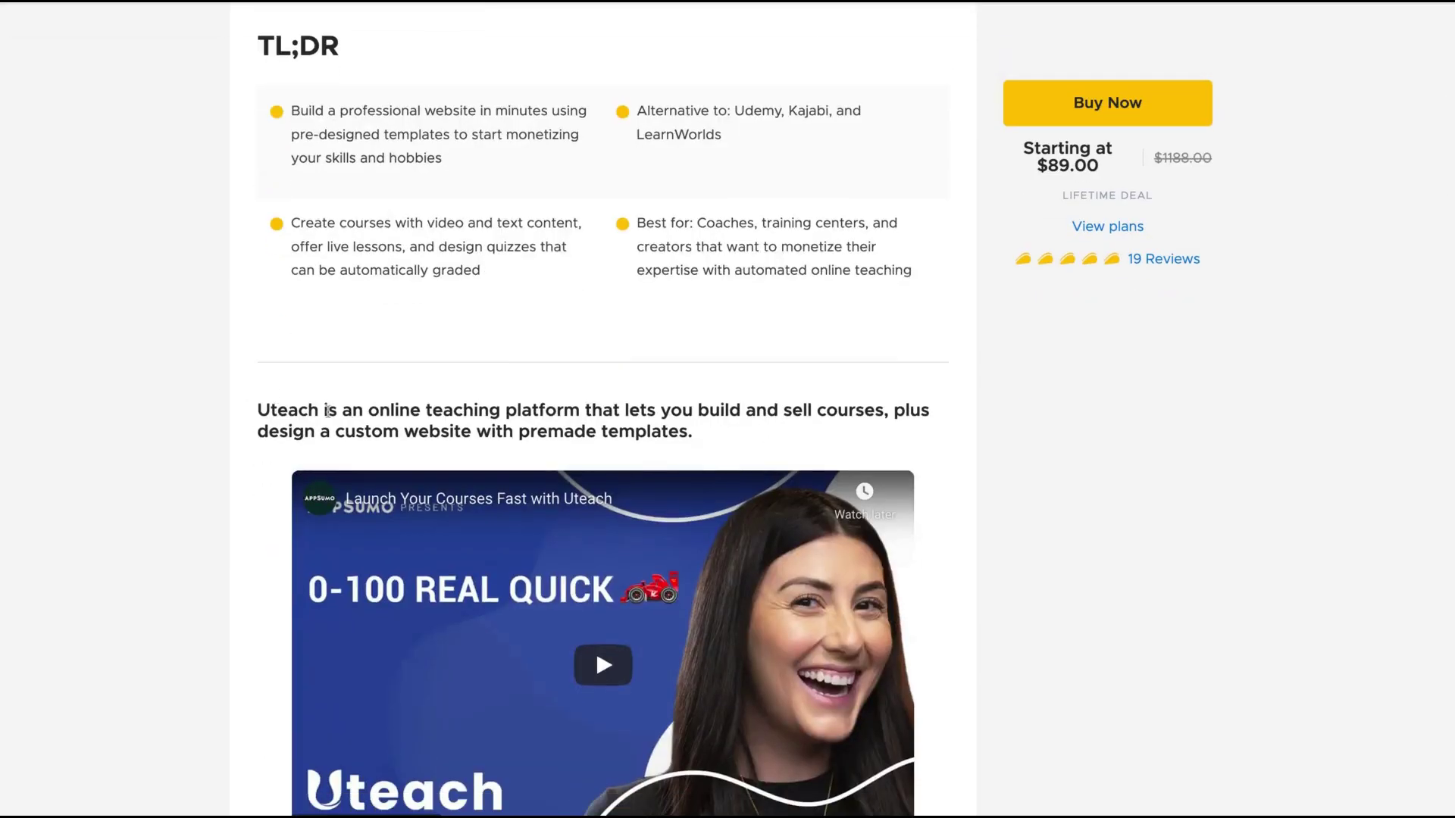
Highlight 'online teaching platform that' in the Uteach deal's TL;DR summary.
mouse_move(443, 410)
left_mouse_down()
mouse_move(366, 410)
mouse_move(624, 416)
left_mouse_up()
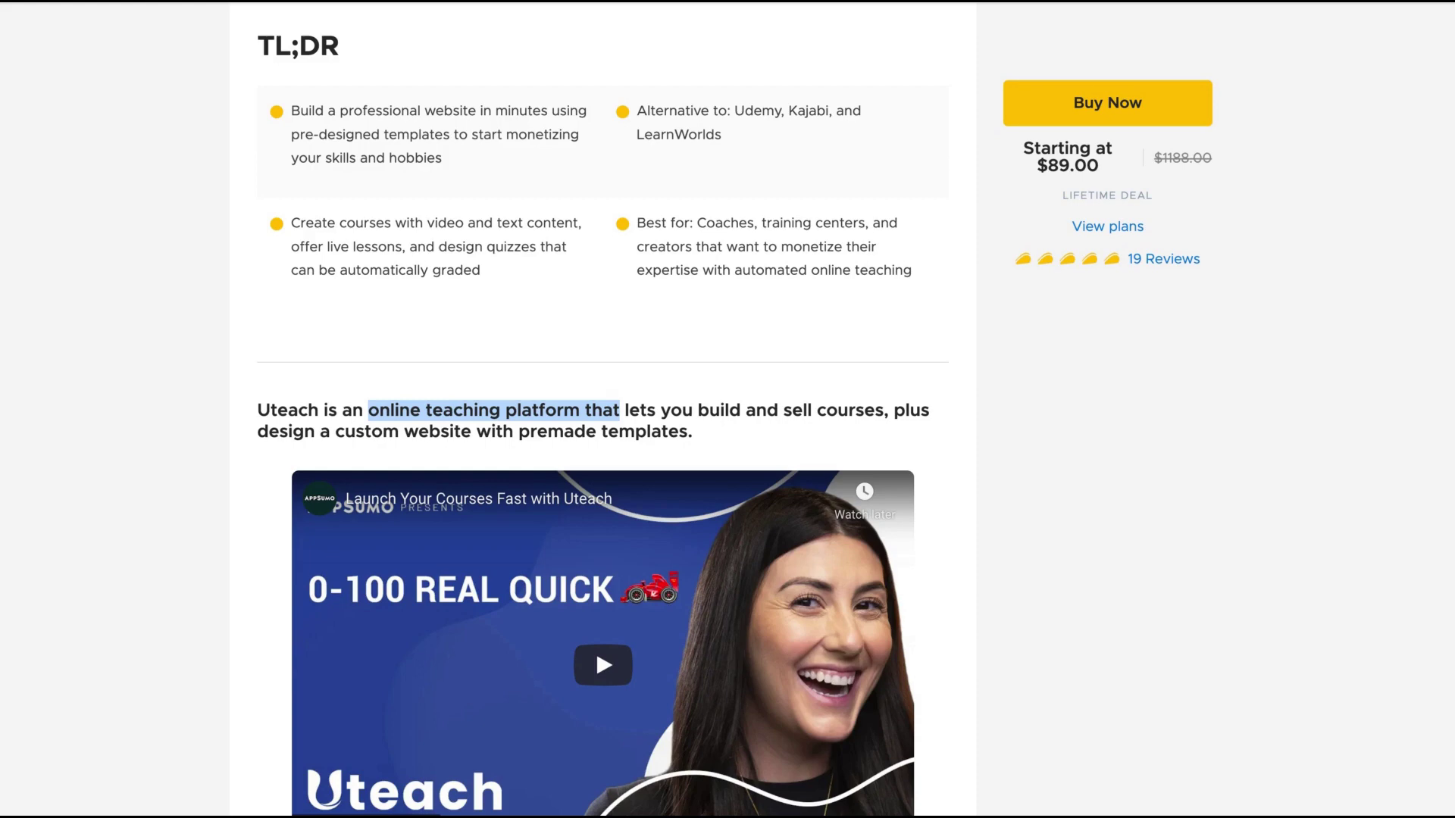
scroll(681, 307, "up", 1)
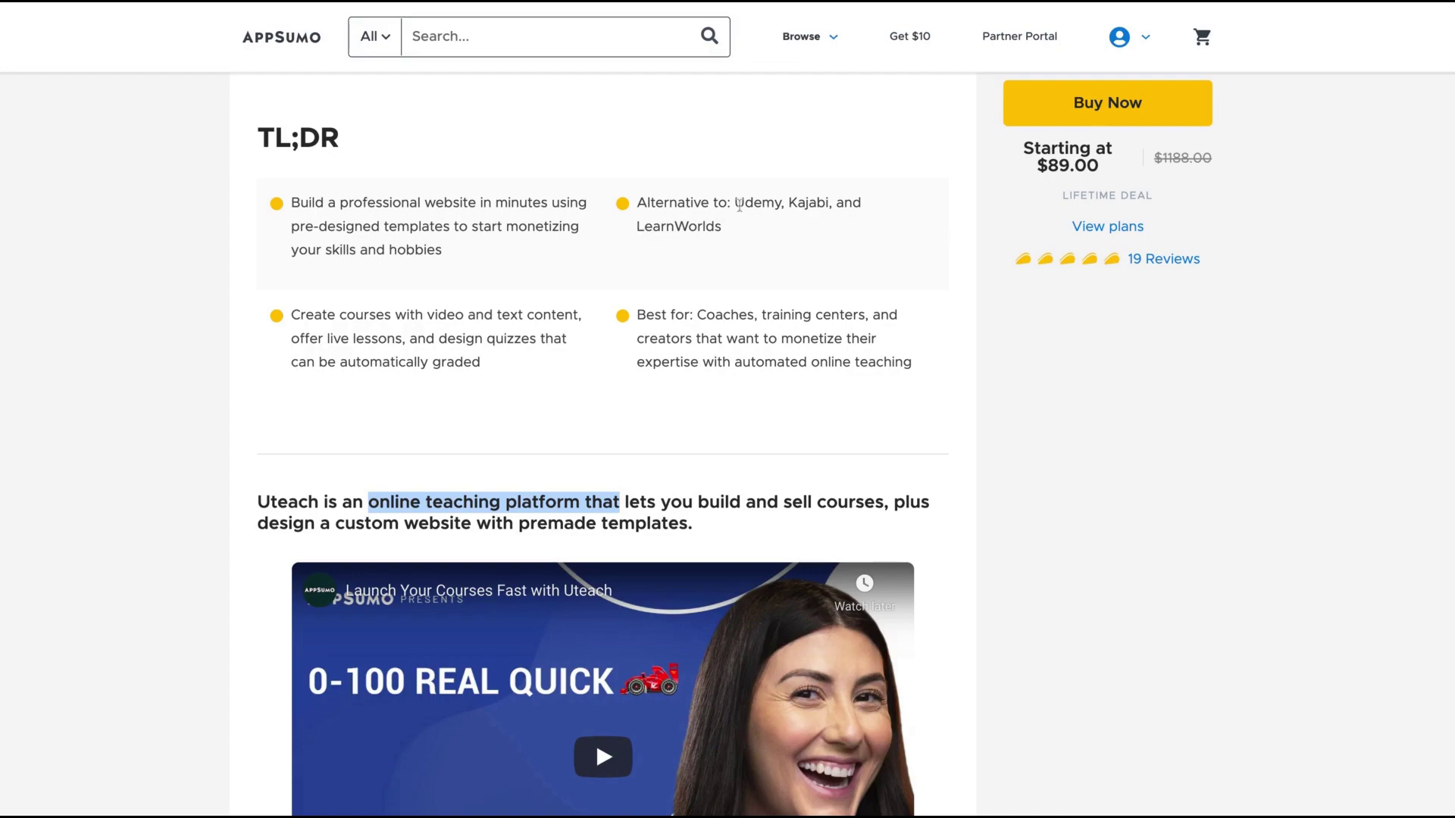
scroll(738, 204, "down", 5)
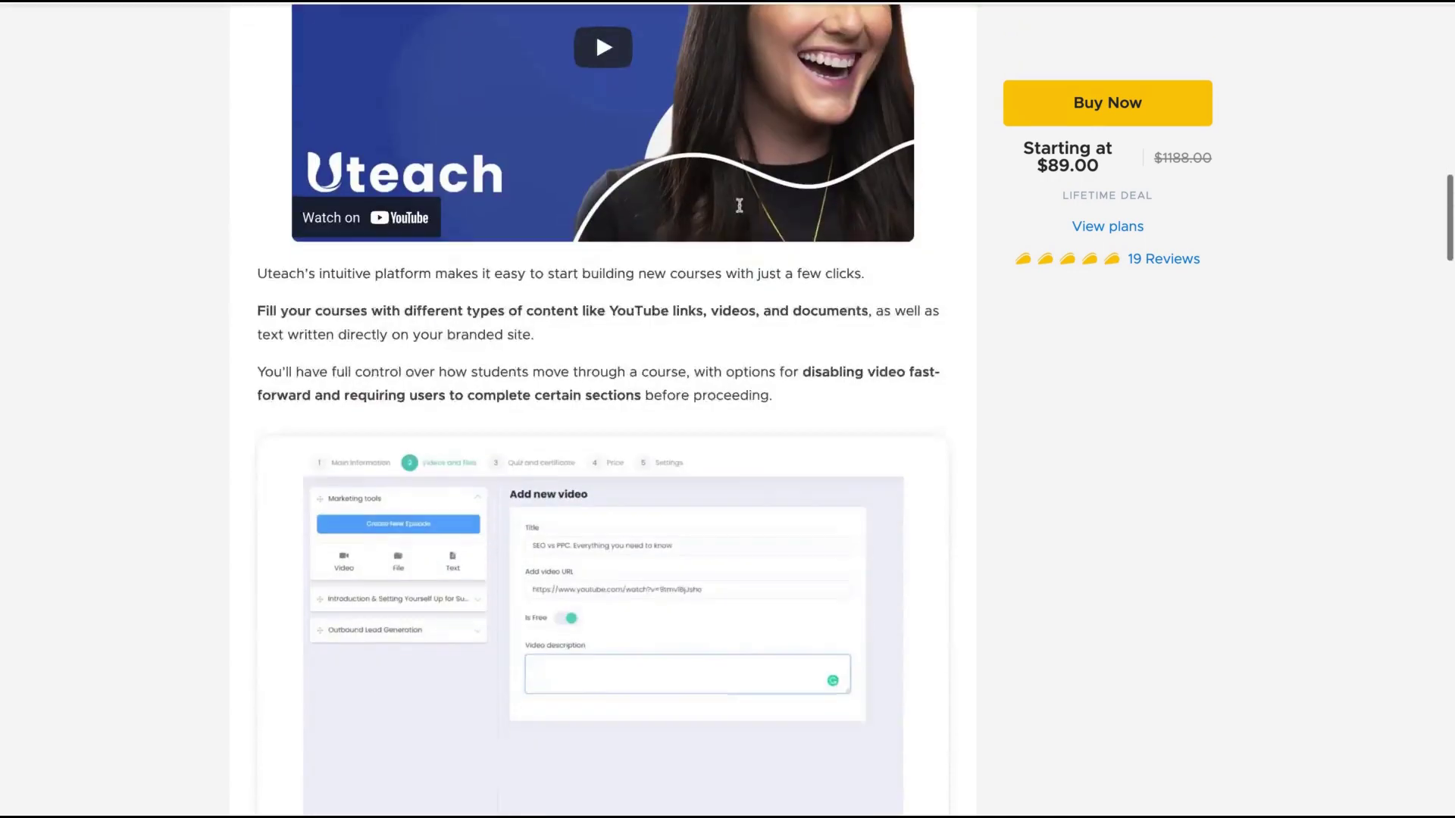
scroll(738, 204, "down", 5)
scroll(739, 204, "down", 5)
scroll(739, 205, "down", 5)
scroll(603, 410, "down", 2)
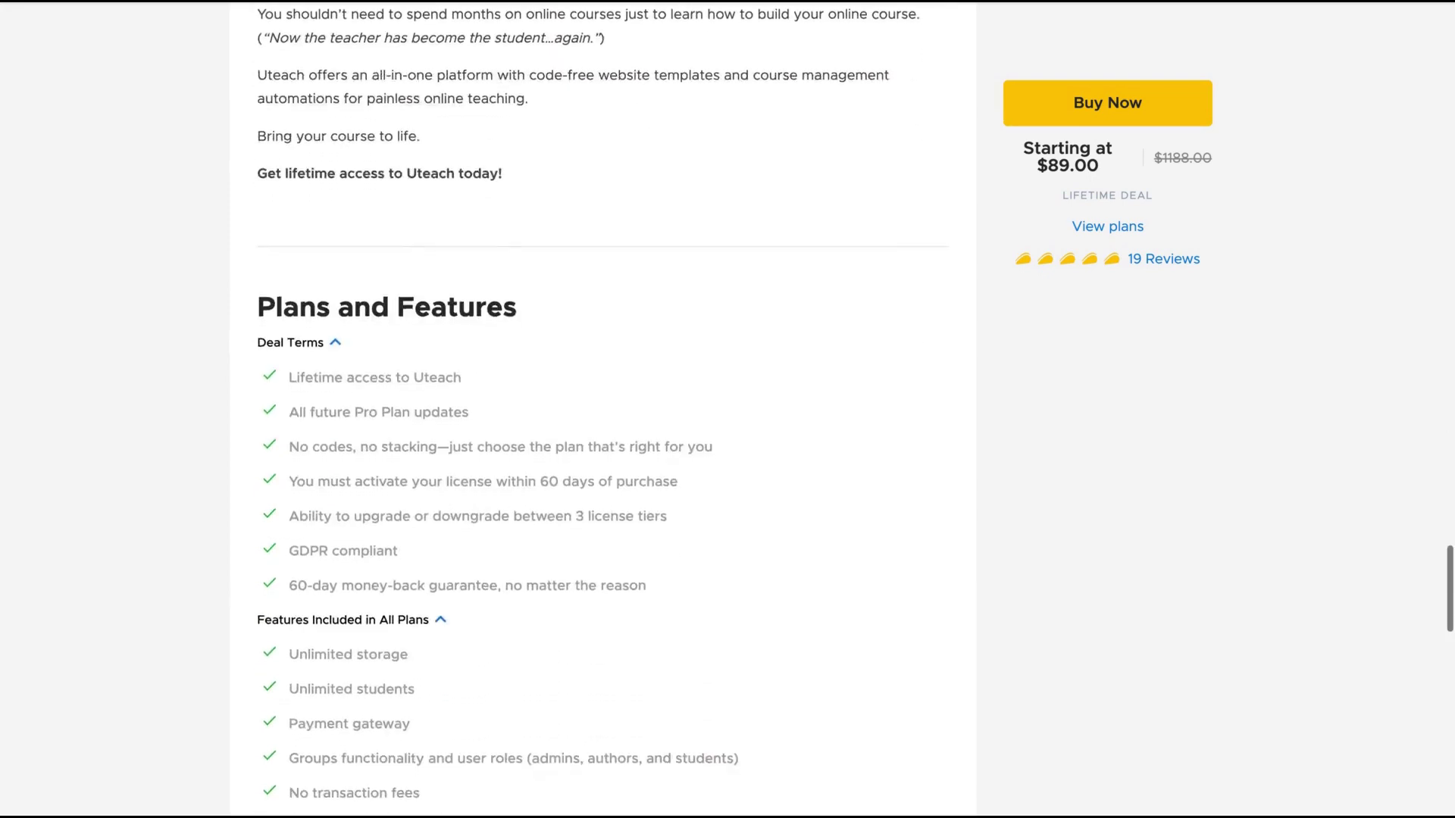
scroll(603, 409, "down", 7)
scroll(649, 330, "down", 1)
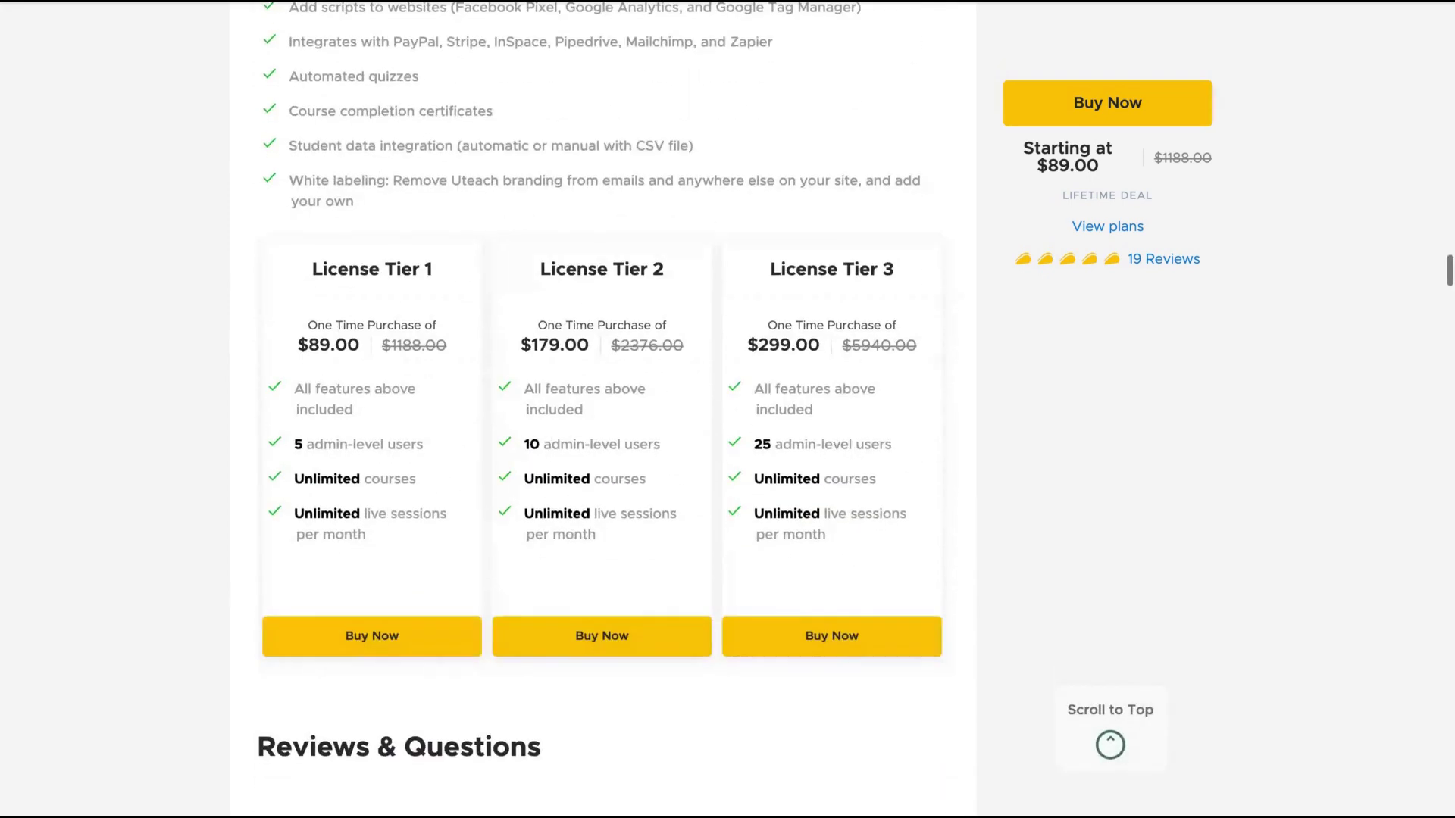
scroll(344, 262, "up", 2)
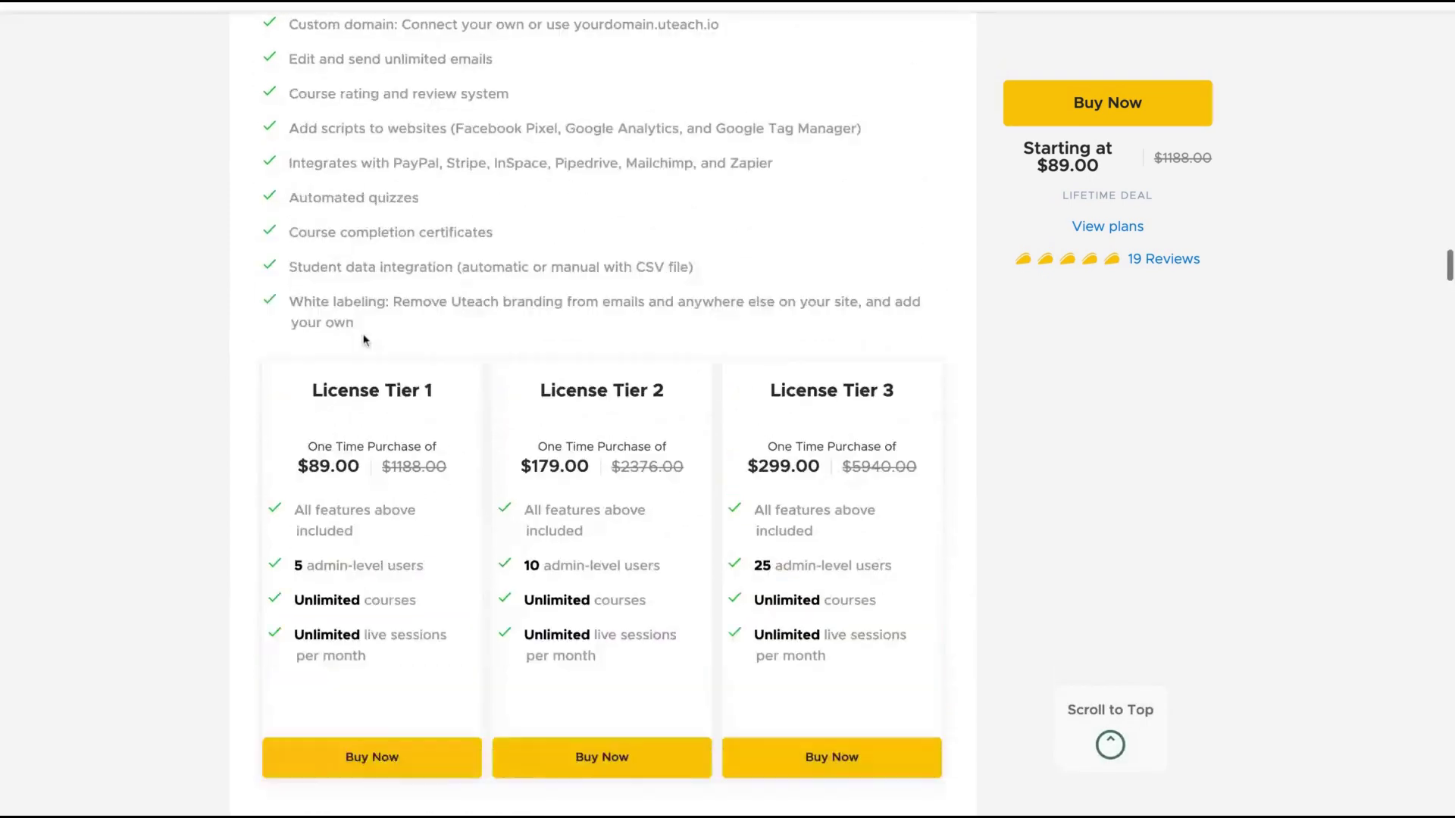
scroll(332, 402, "down", 1)
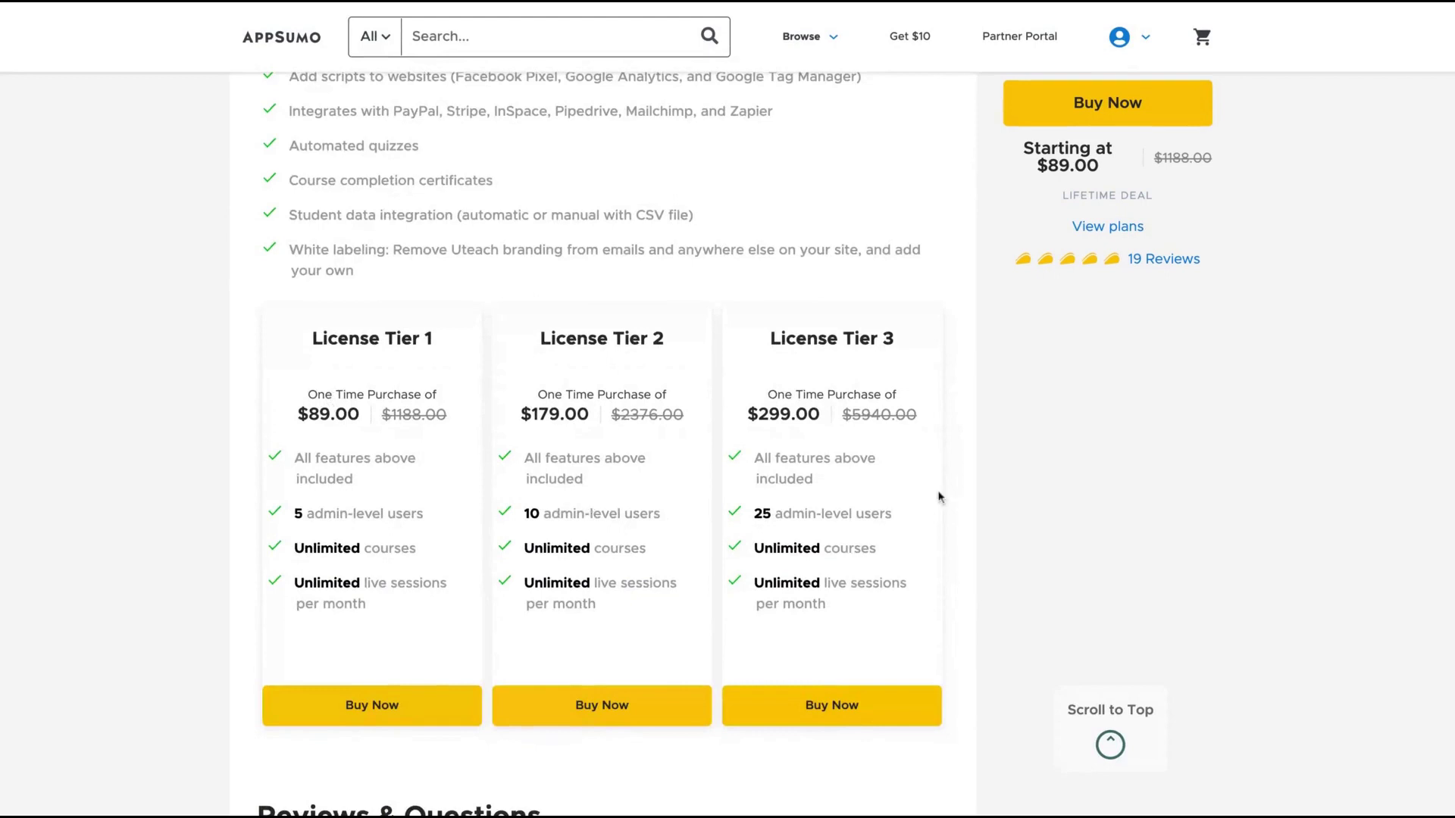
Highlight 'admin-level users' in License Tier 2 and the 'White labeling' feature.
triple_click(534, 515)
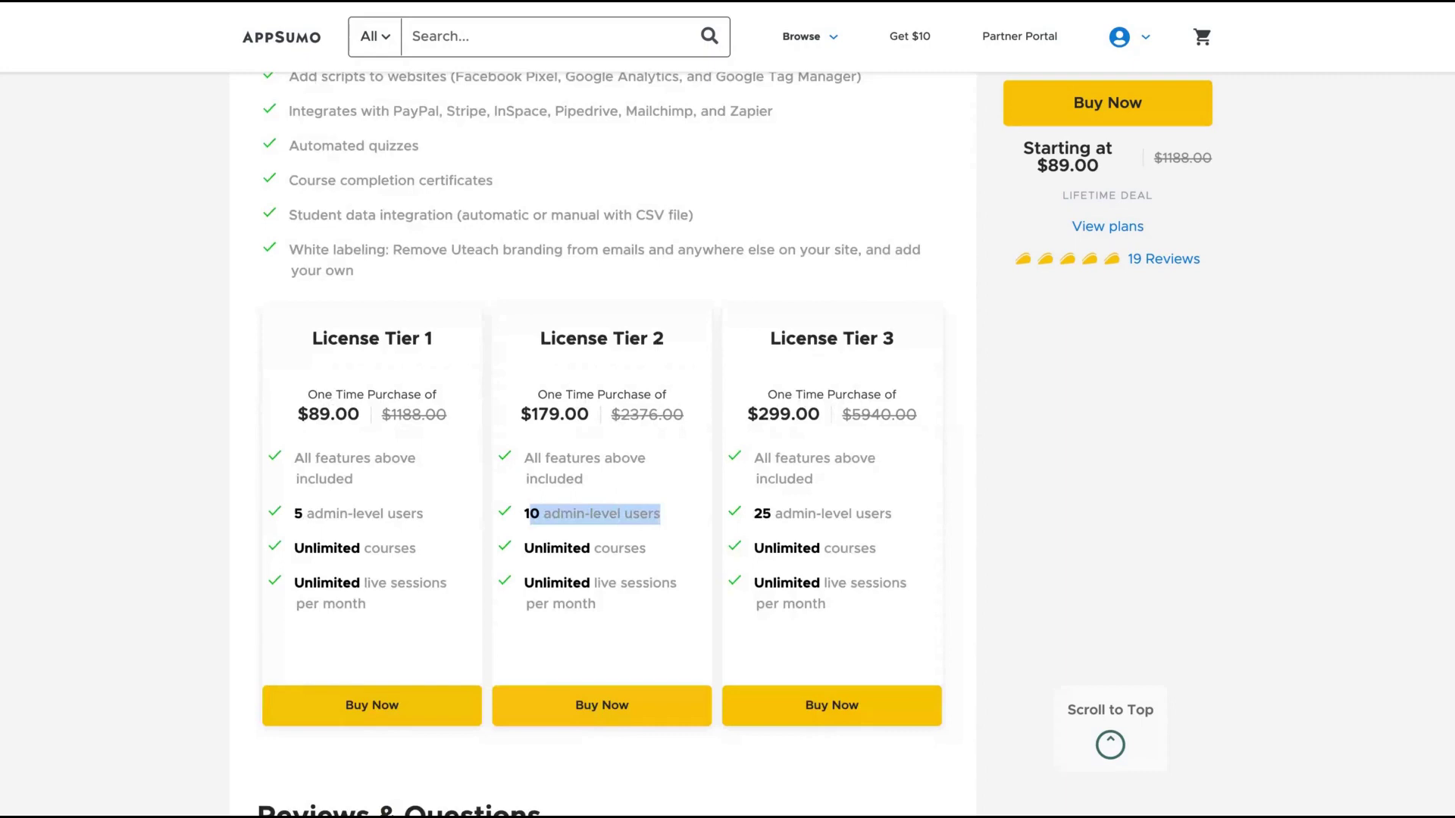
scroll(526, 439, "up", 2)
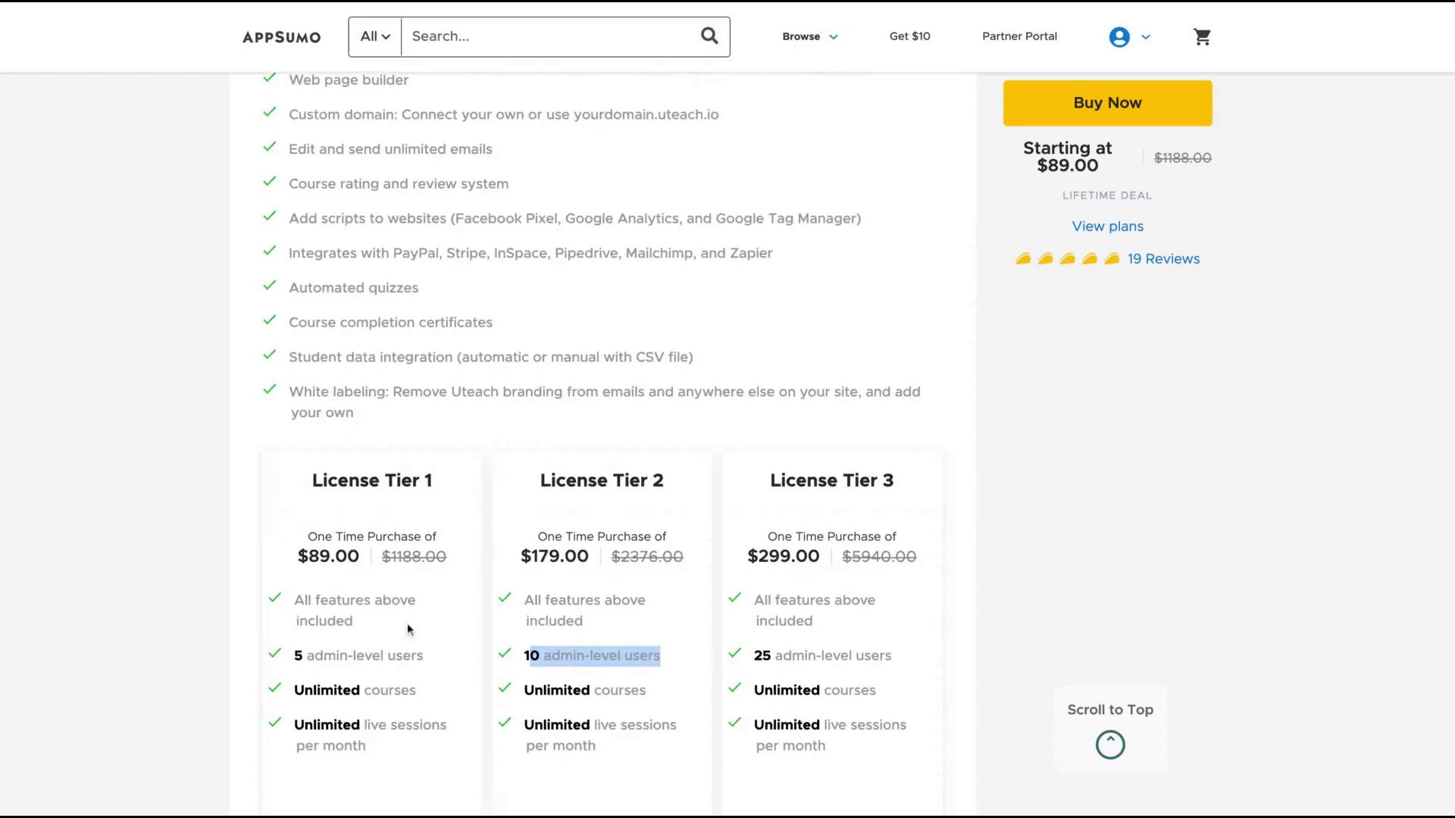
scroll(408, 623, "down", 1)
scroll(391, 534, "up", 2)
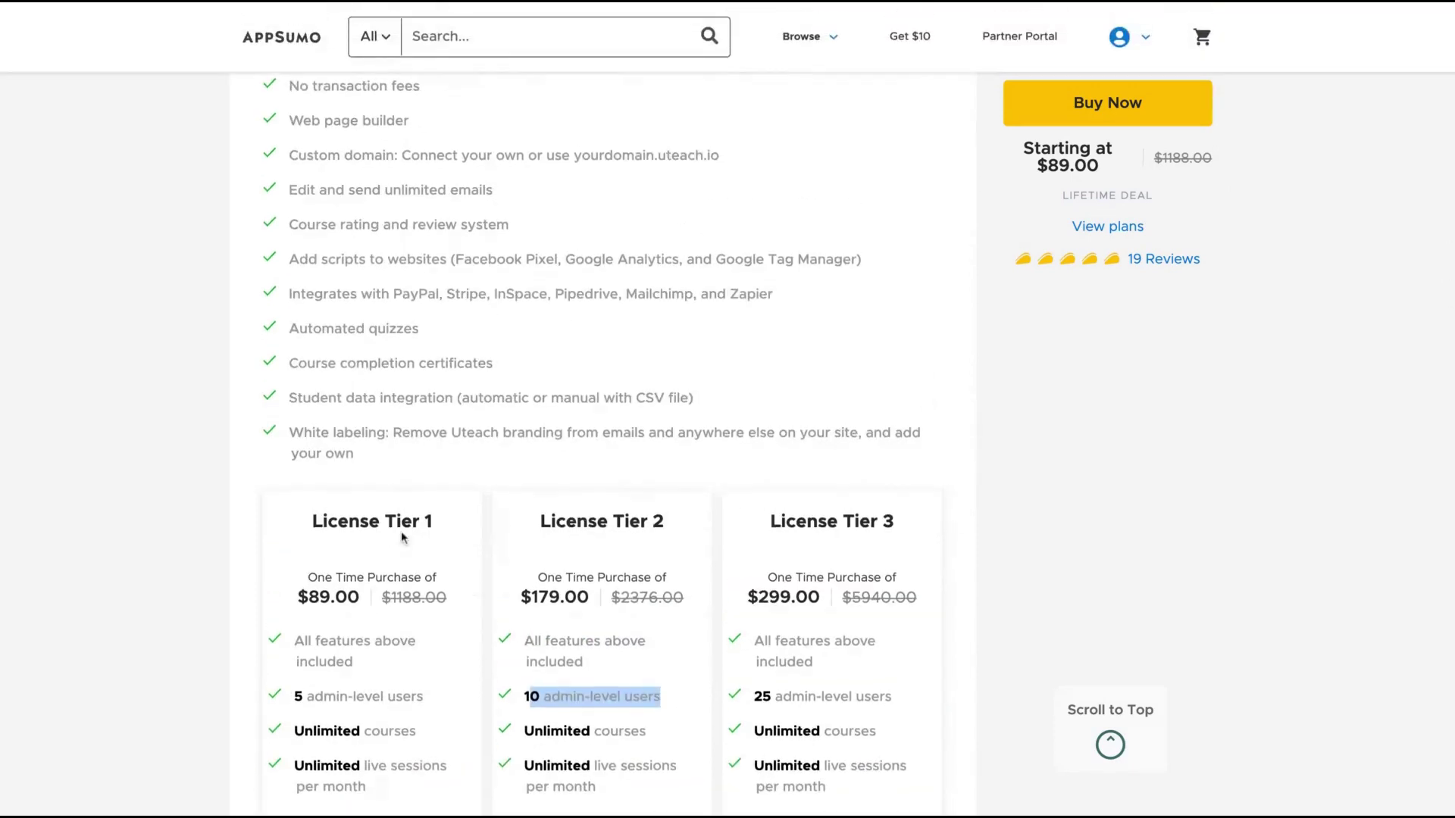
scroll(721, 612, "up", 2)
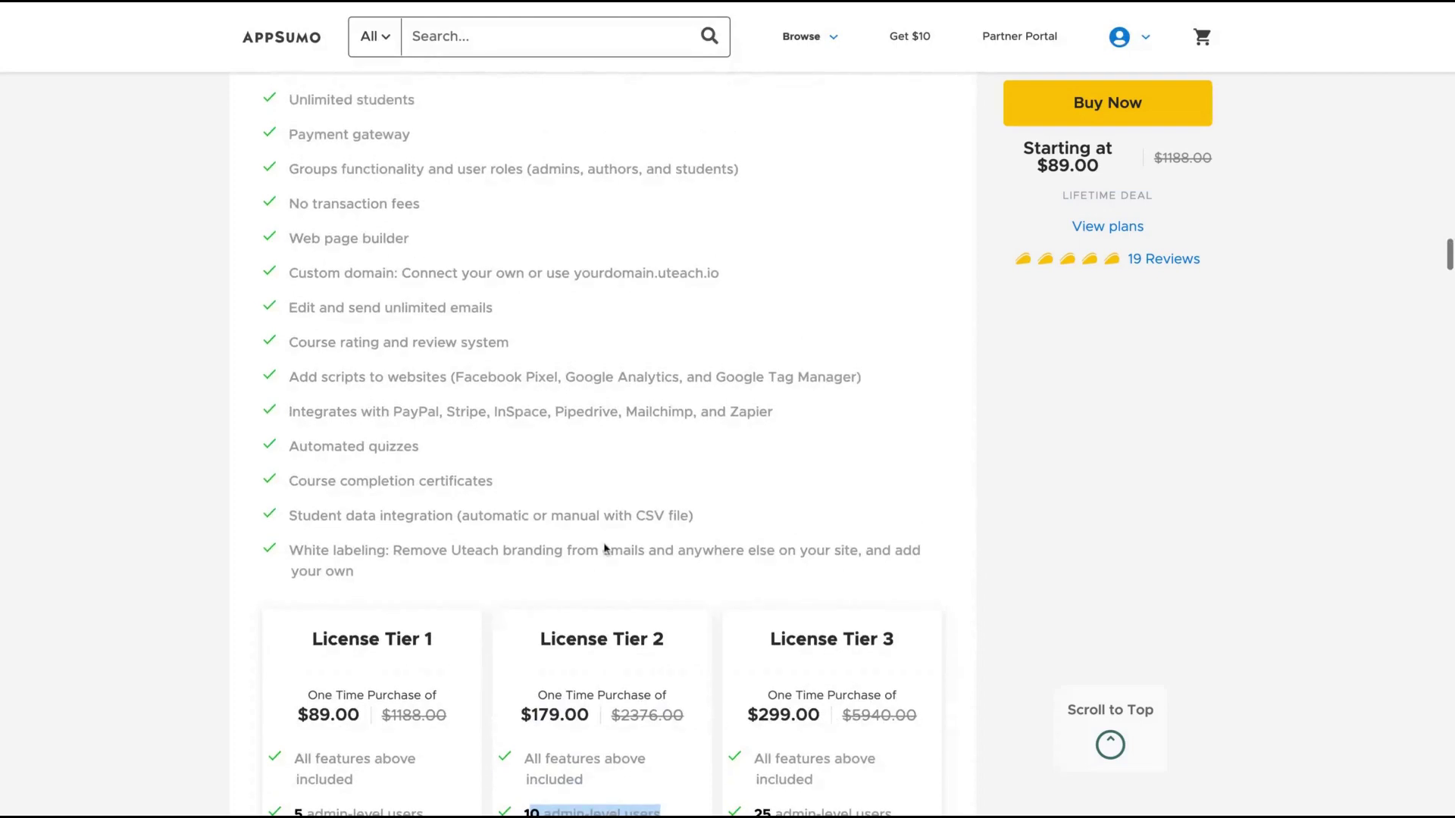
scroll(345, 482, "up", 1)
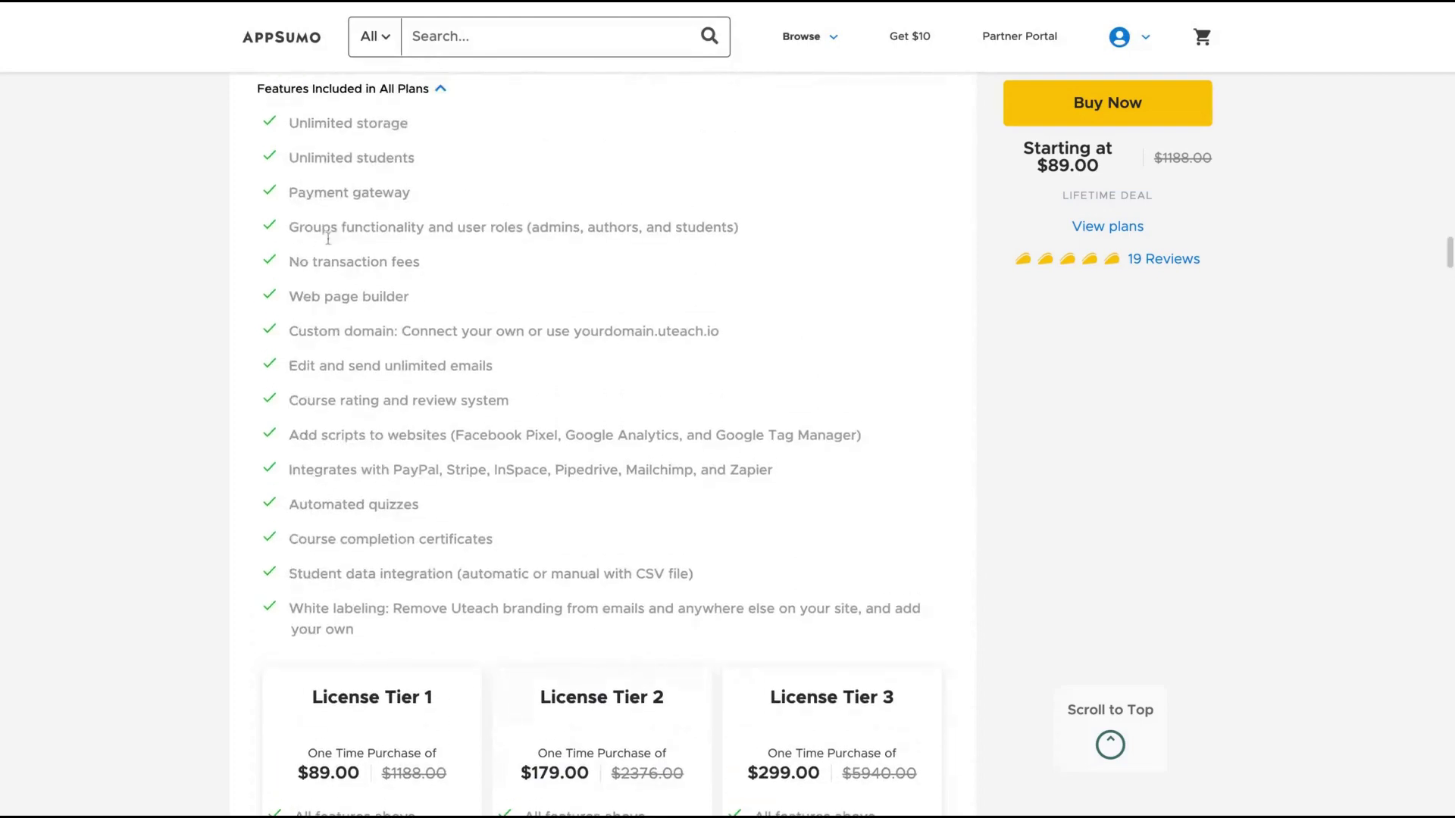
scroll(358, 451, "down", 1)
scroll(359, 477, "up", 1)
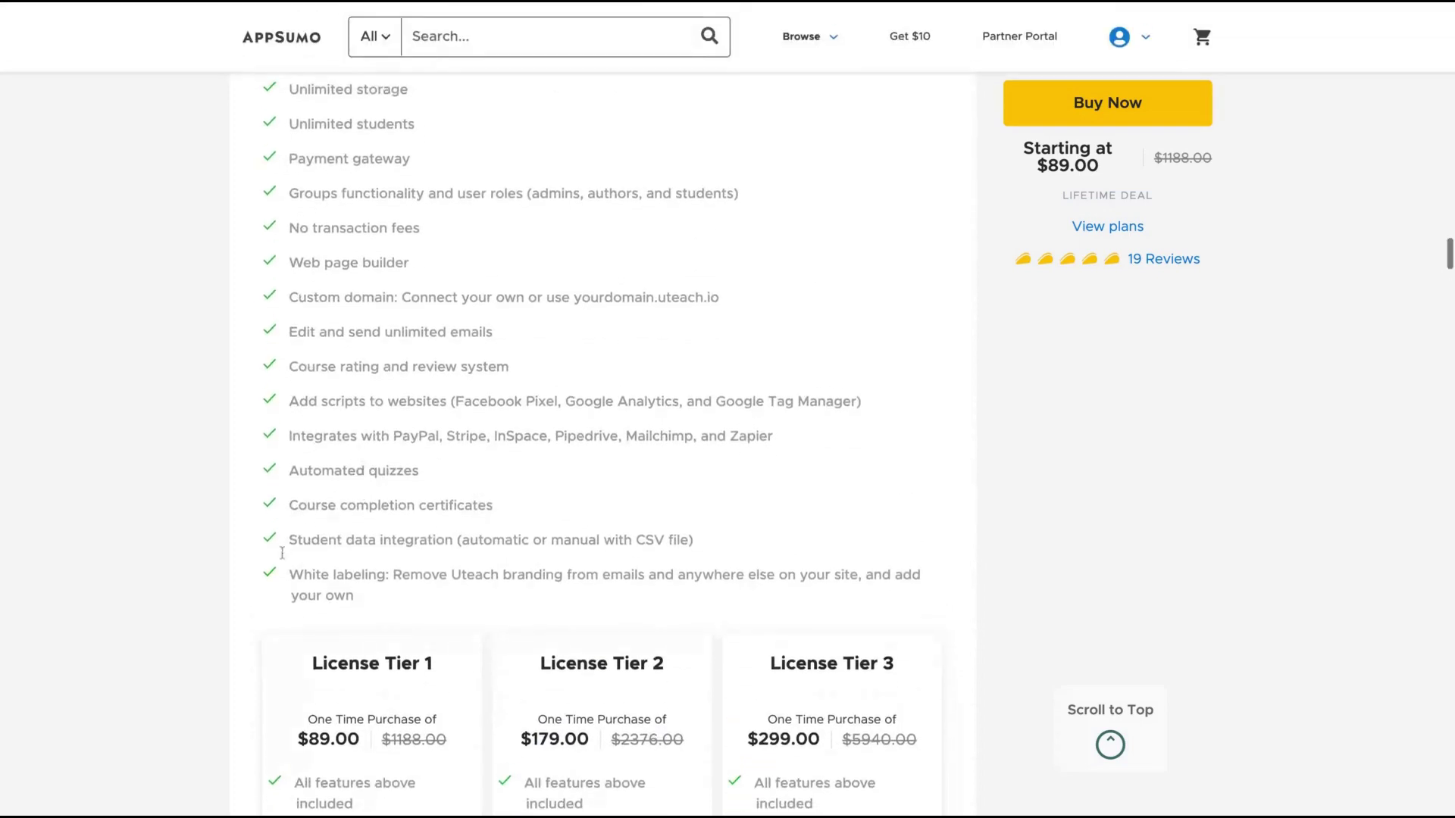
left_click_drag(289, 576, 383, 567)
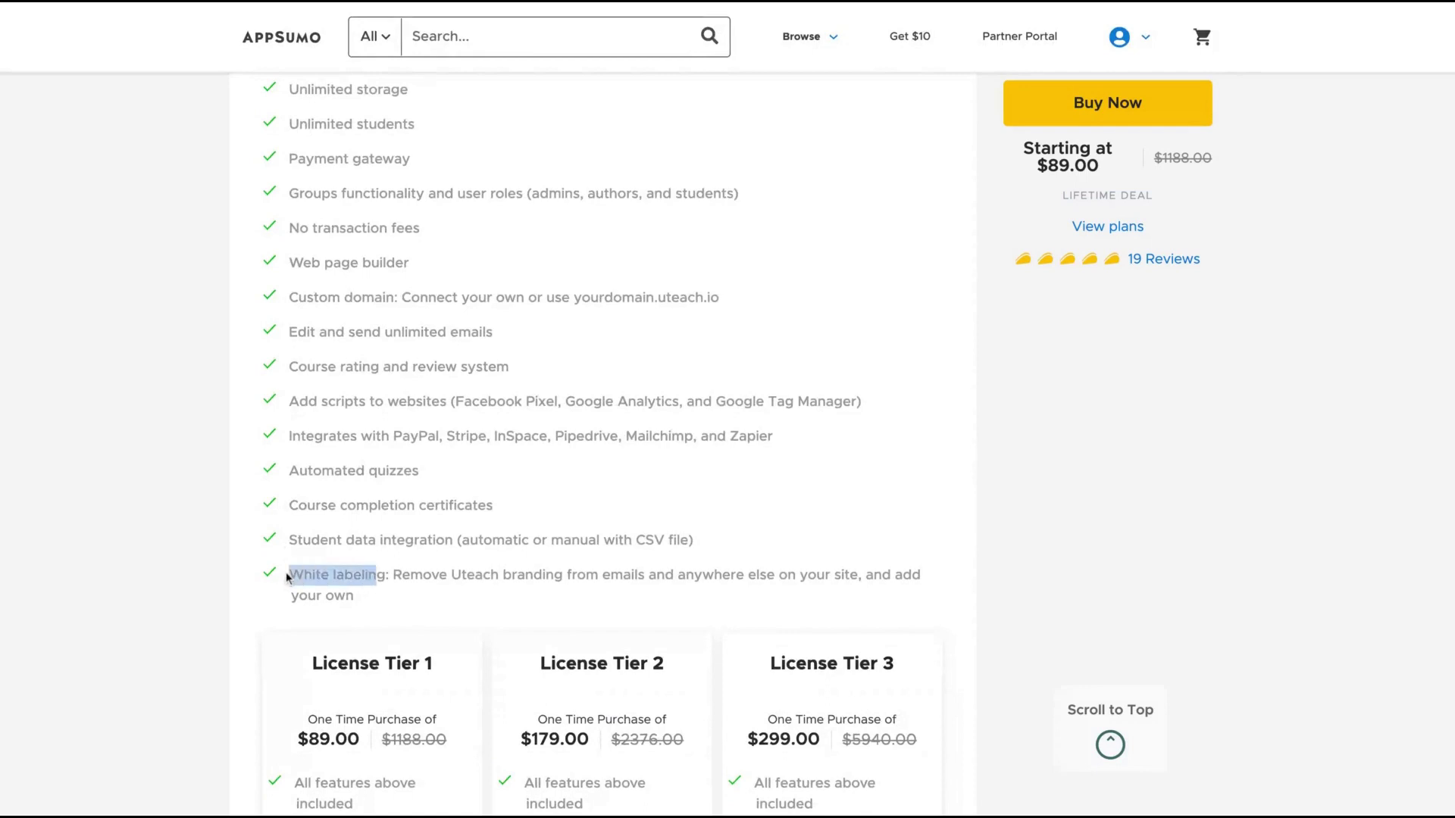
Switch from the AppSumo deal page to the Uteach academy homepage.
left_click(494, 3)
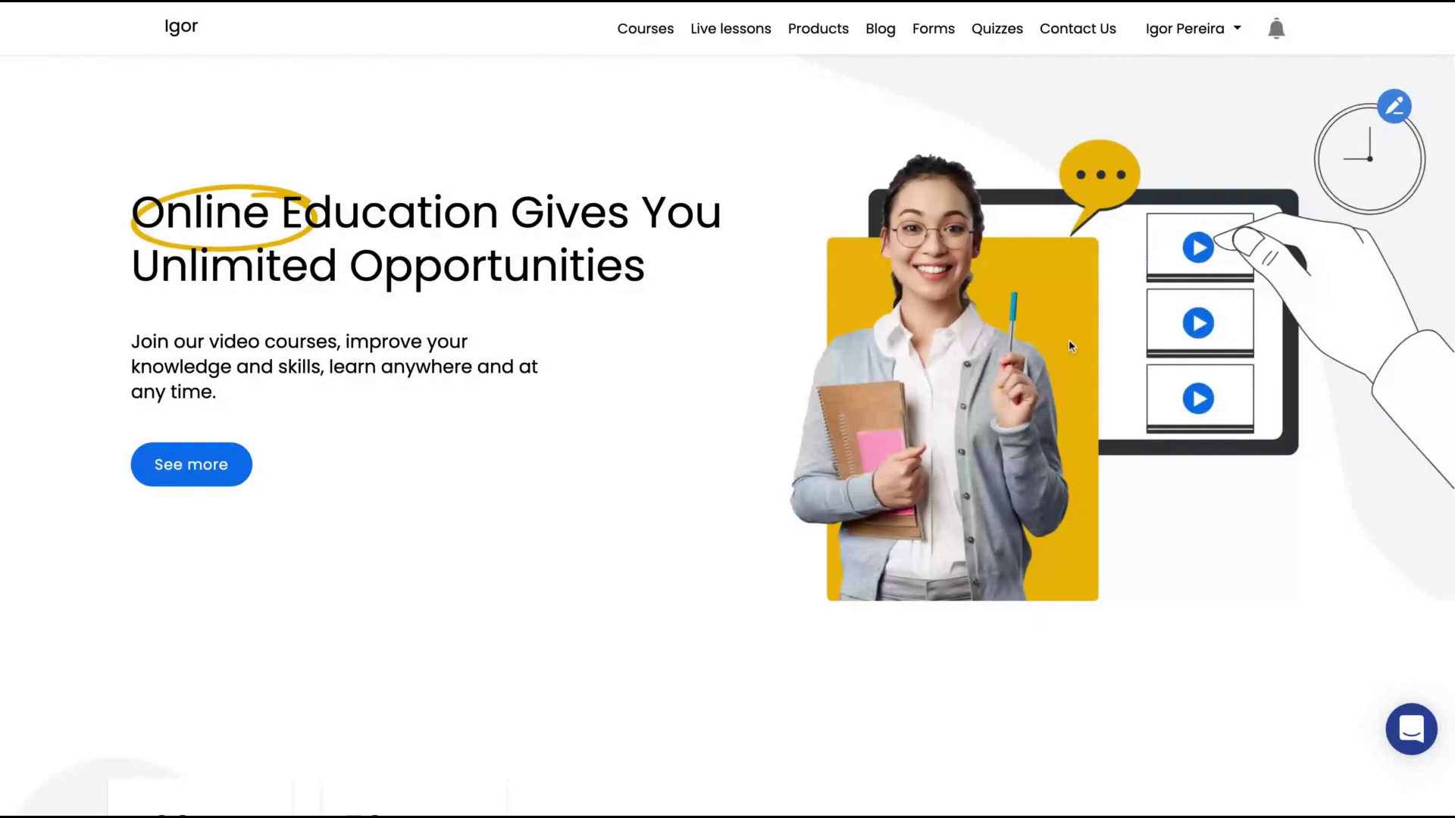
scroll(511, 401, "down", 1)
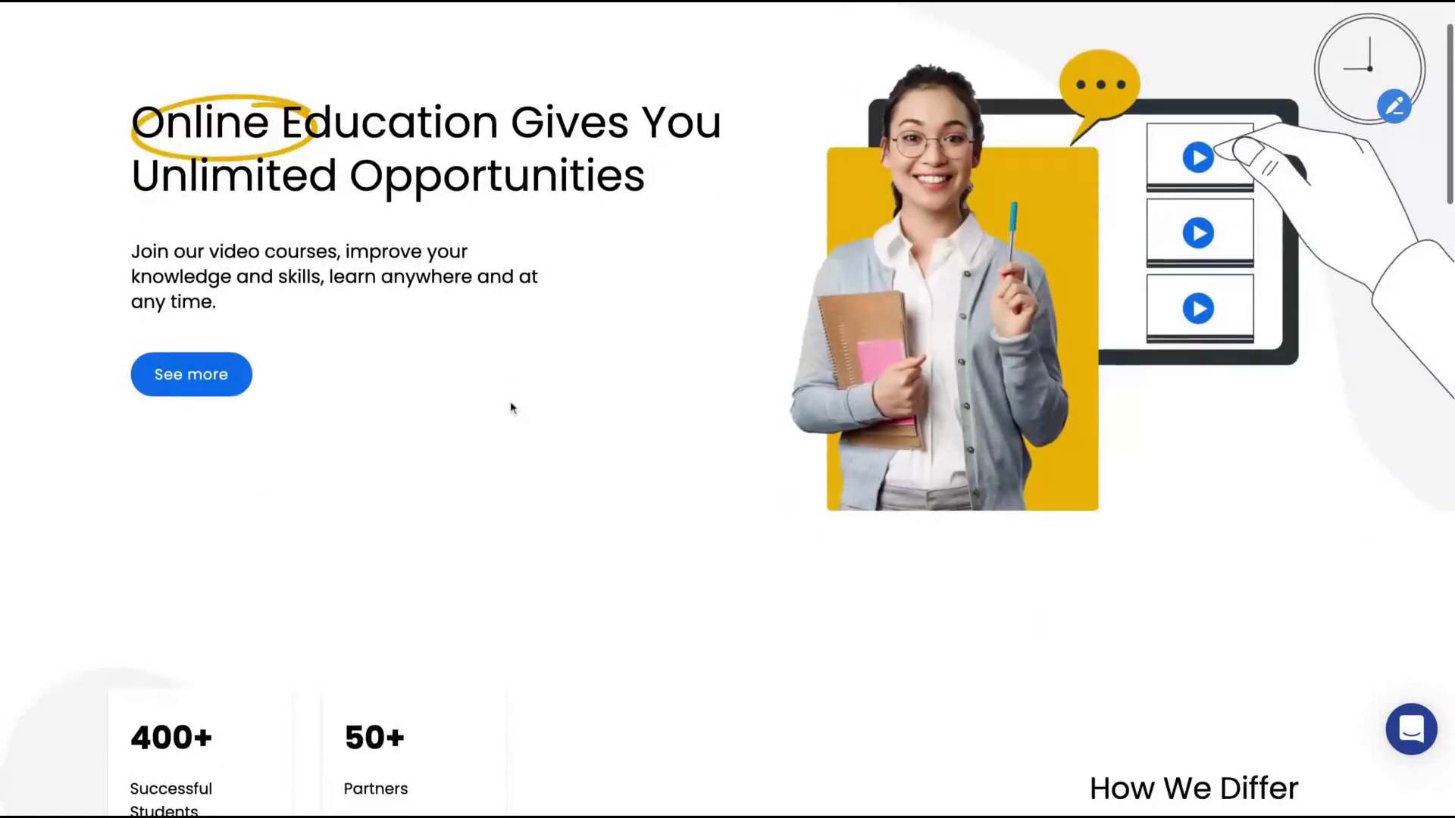
scroll(509, 402, "down", 2)
scroll(510, 403, "down", 6)
scroll(510, 404, "down", 10)
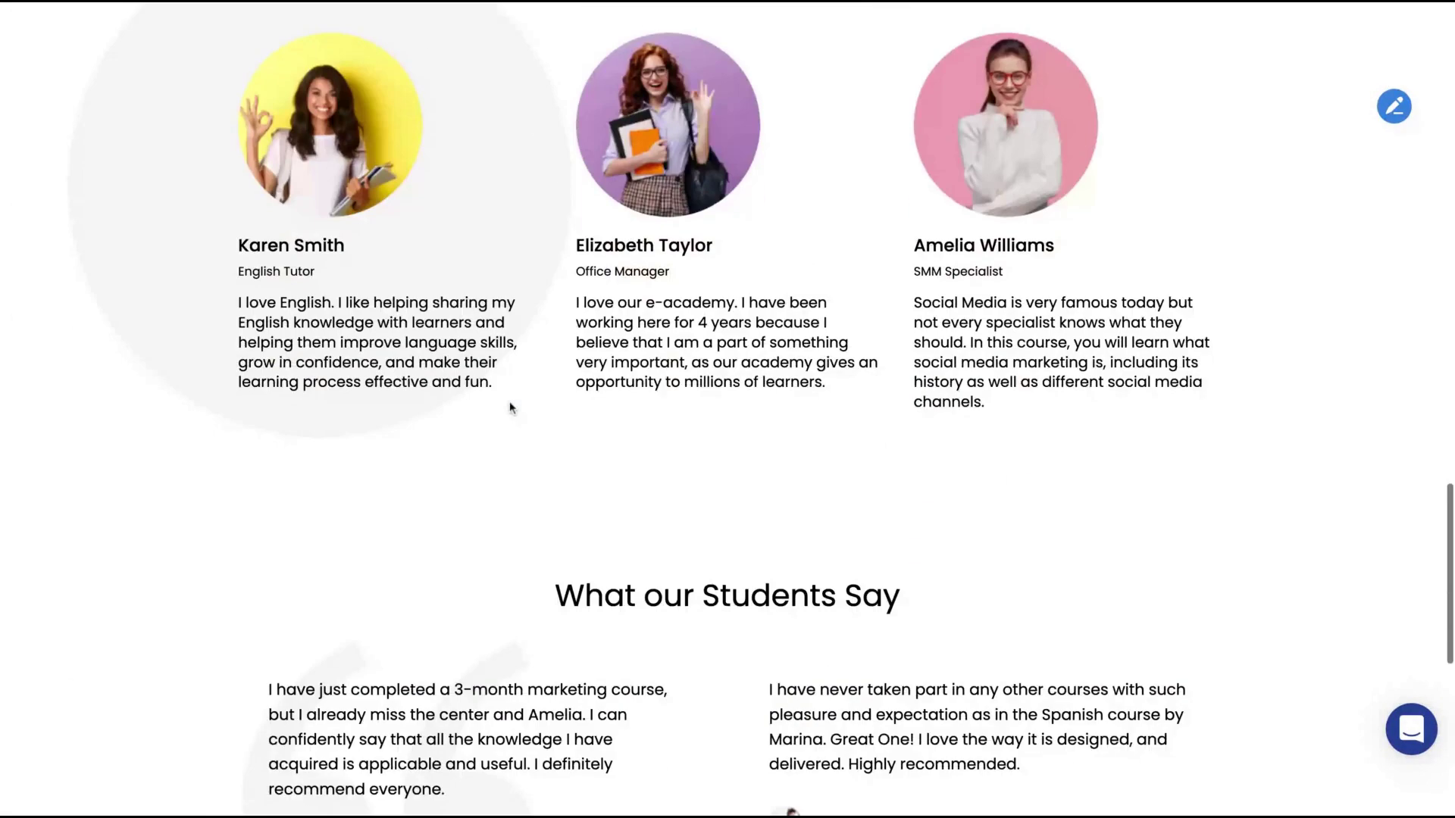
scroll(509, 403, "down", 5)
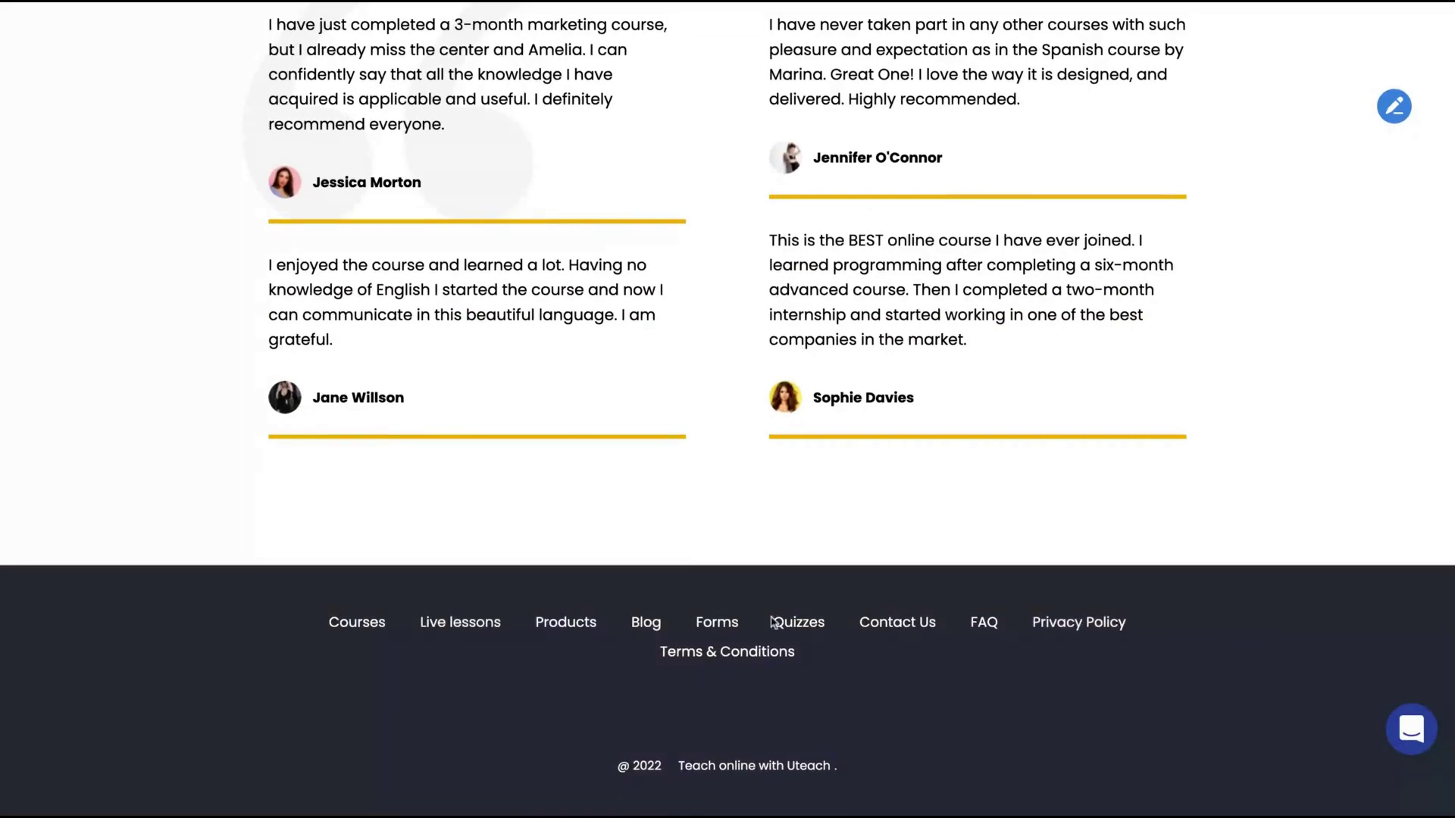
scroll(603, 621, "up", 5)
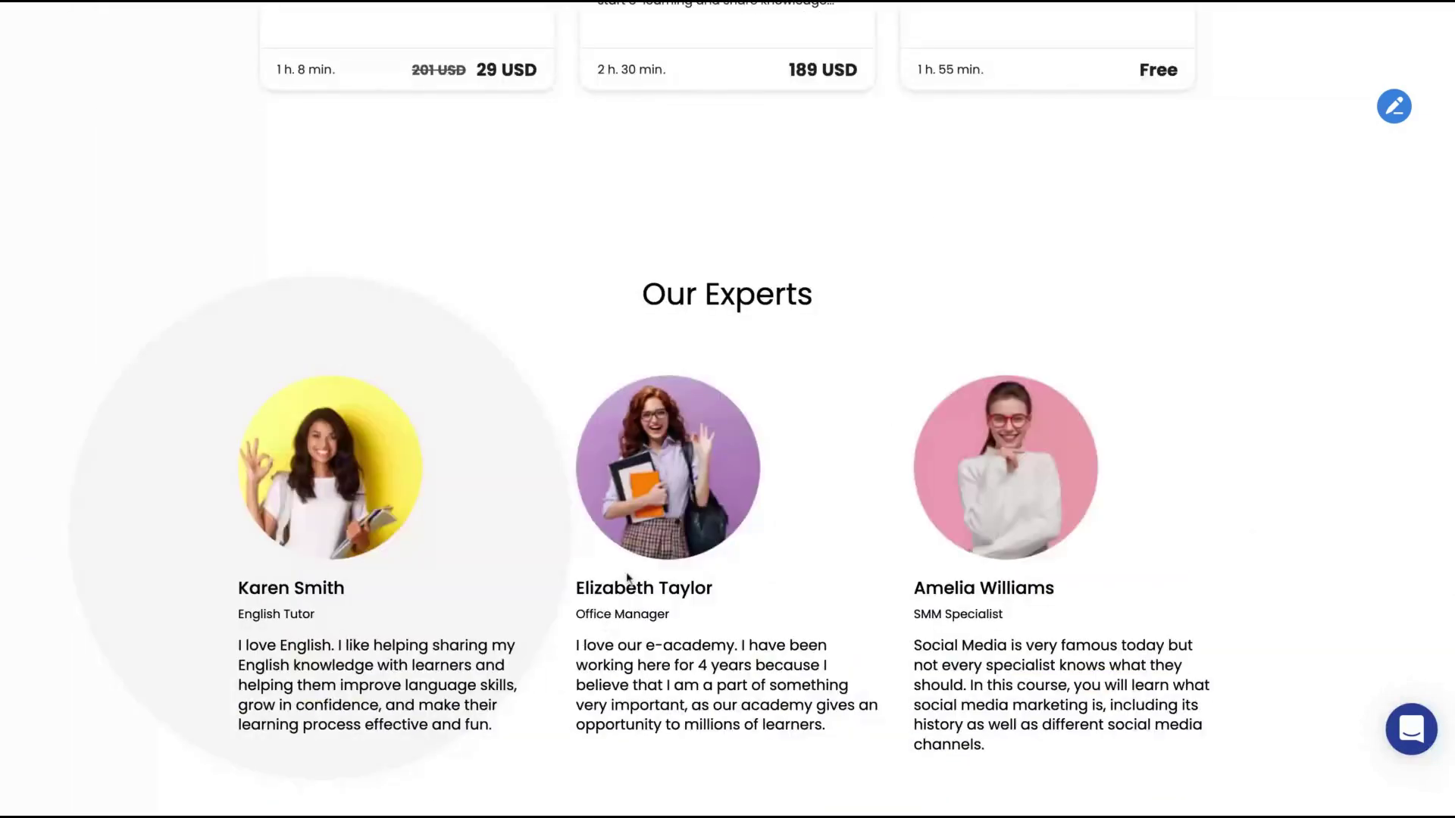
scroll(626, 579, "up", 3)
scroll(682, 511, "up", 2)
scroll(622, 501, "up", 5)
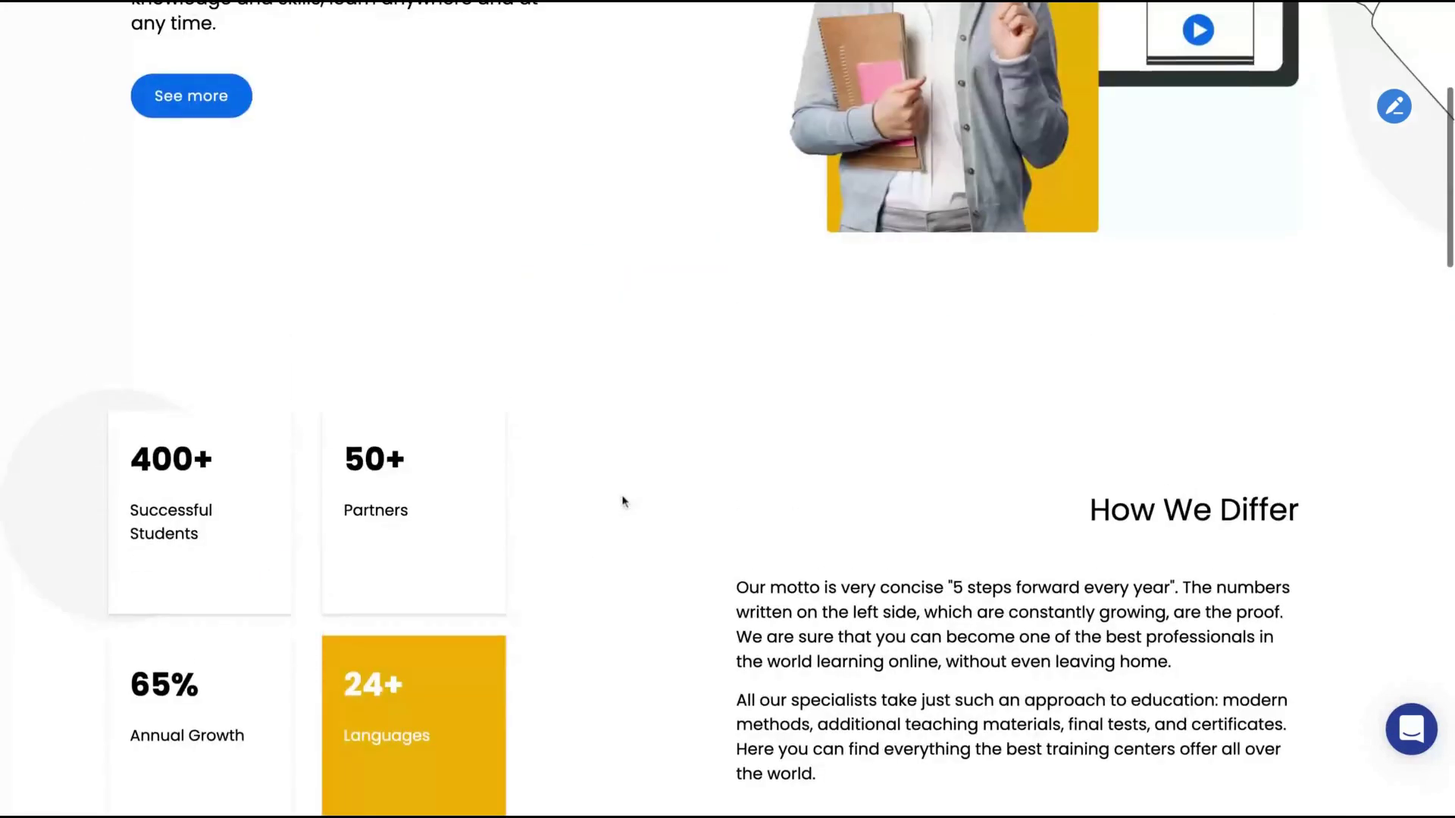
scroll(637, 432, "up", 2)
scroll(659, 337, "up", 3)
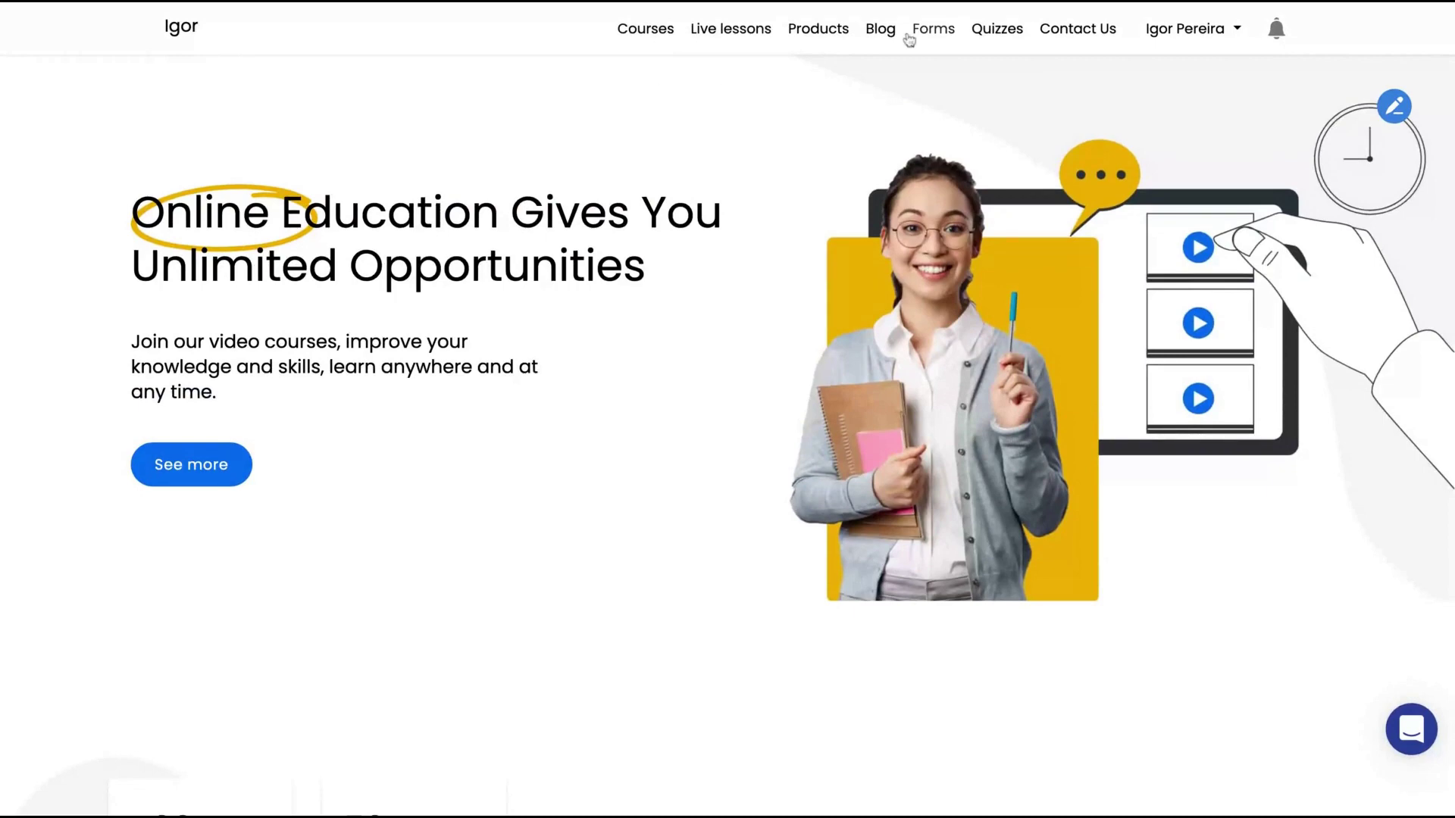
Browse the Quizzes page, then the profile, video courses, products and certificates pages.
left_click(1006, 42)
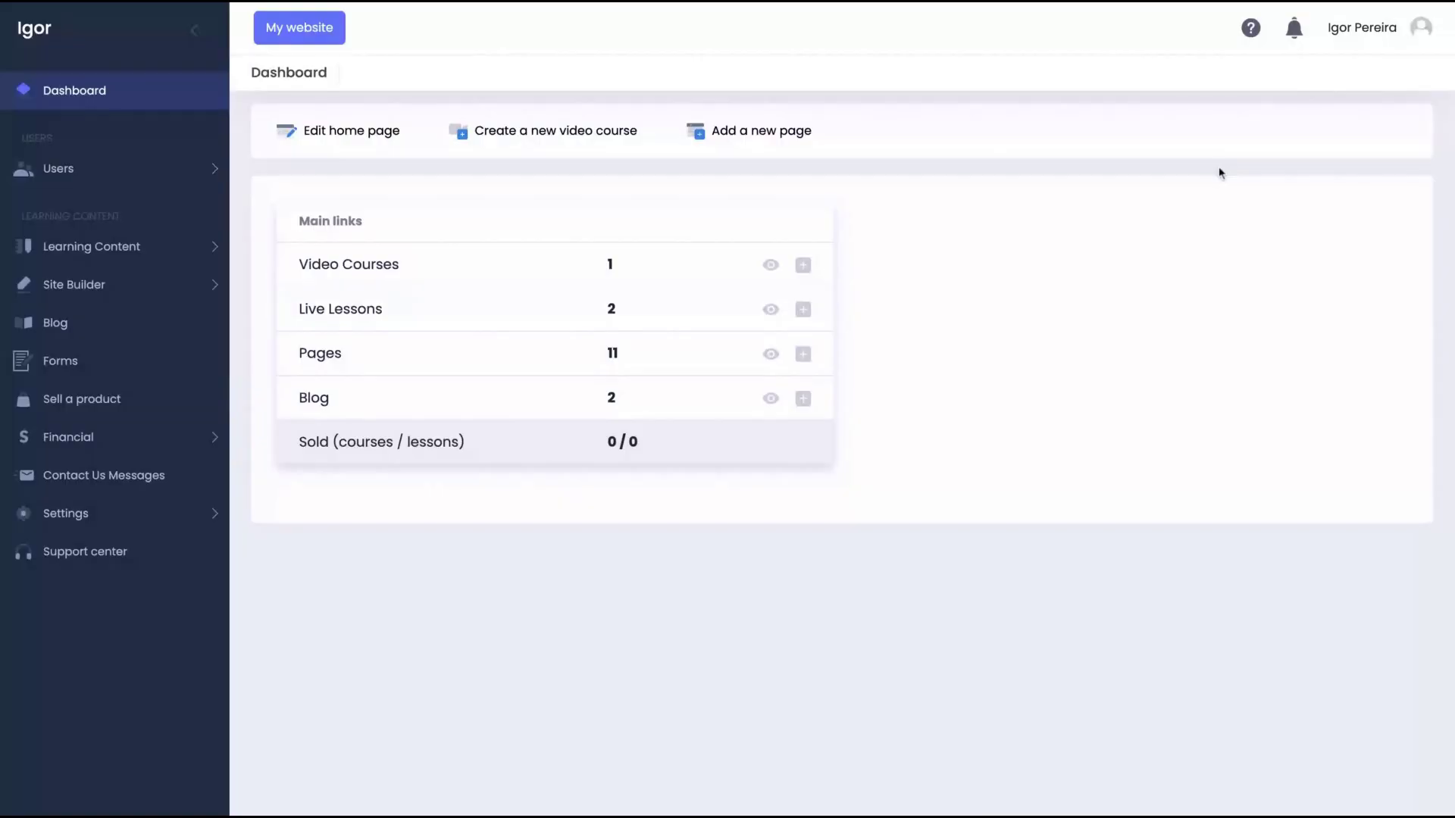
left_click(1368, 30)
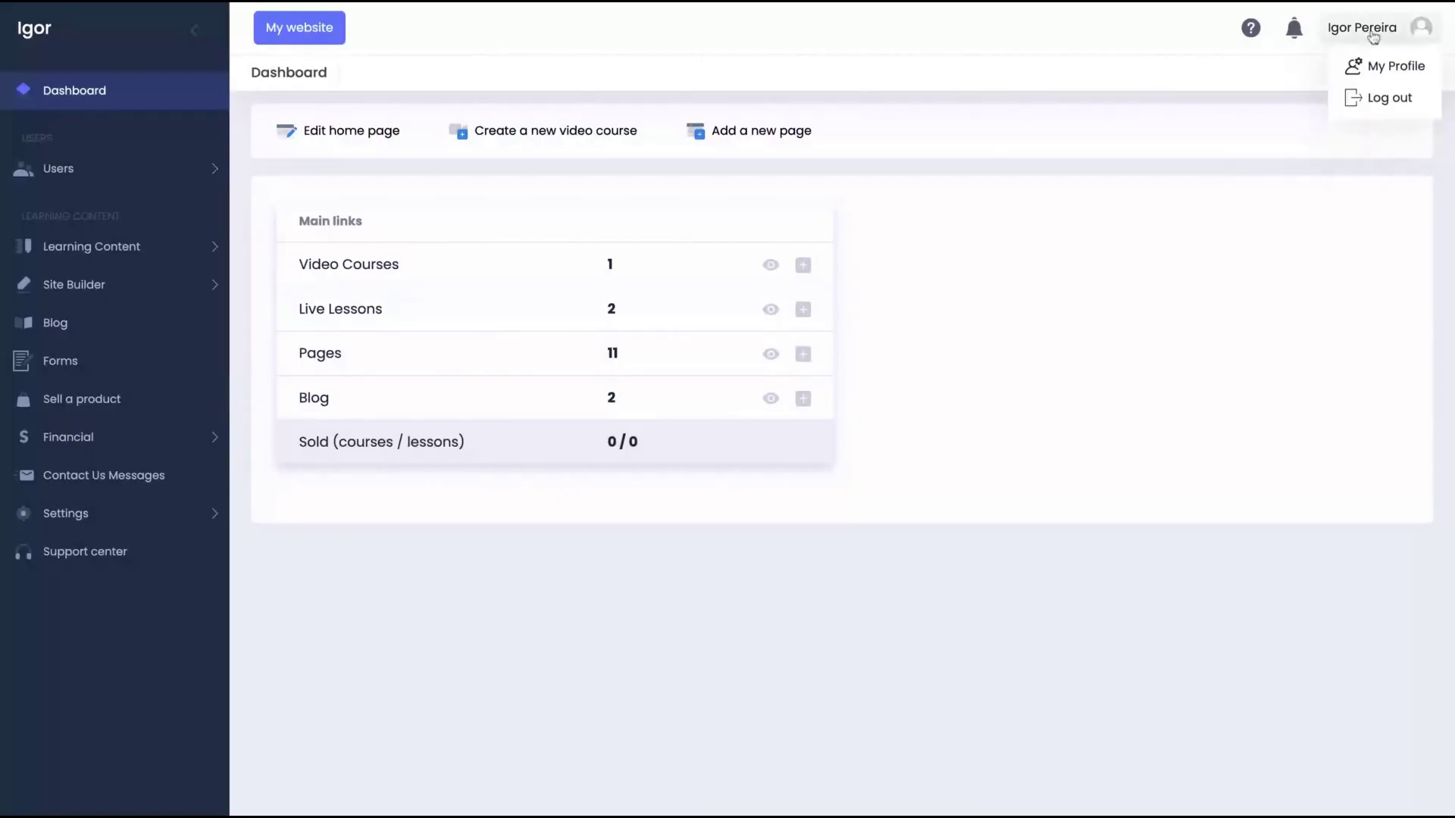
left_click(1382, 68)
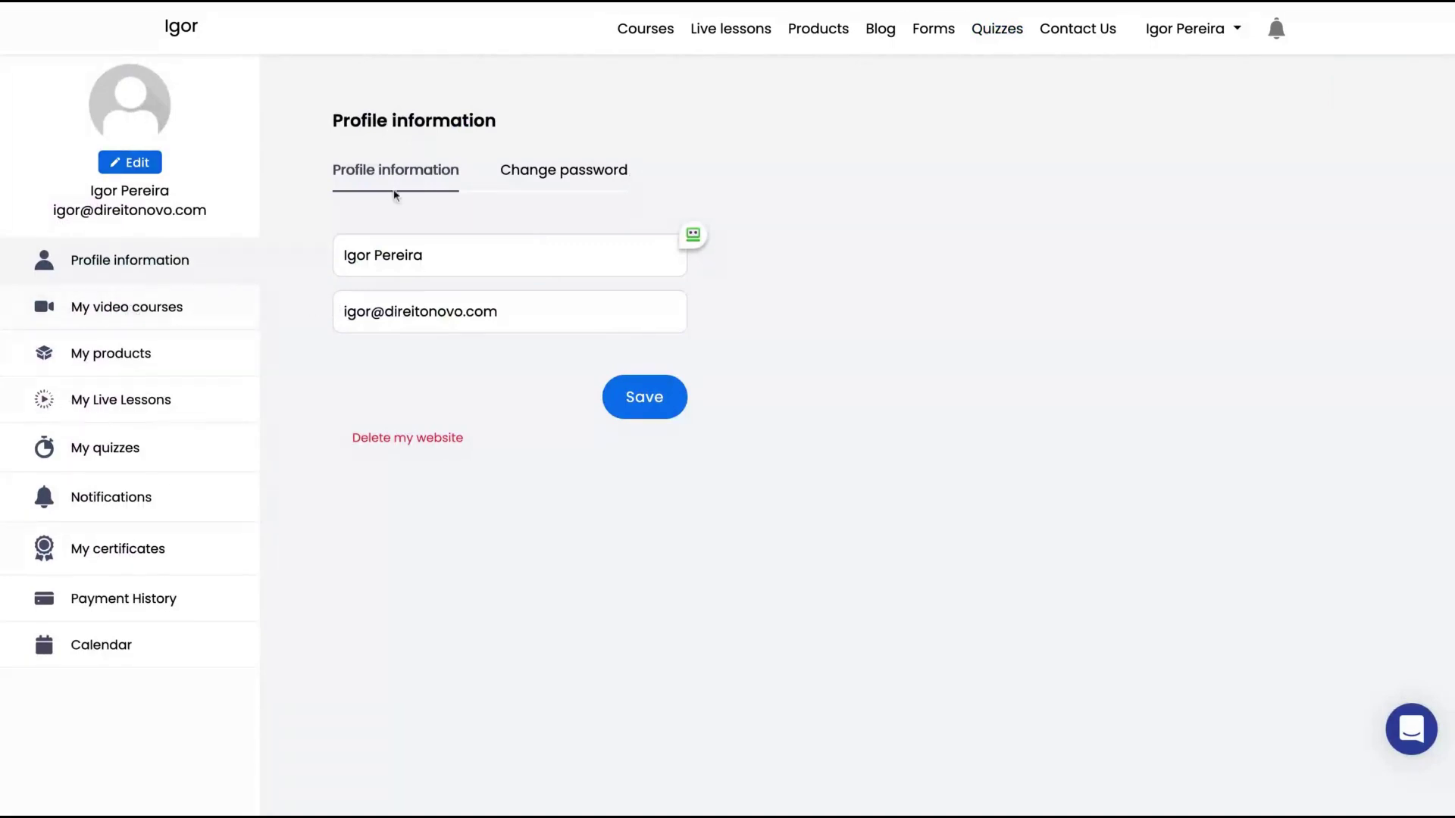
left_click(147, 303)
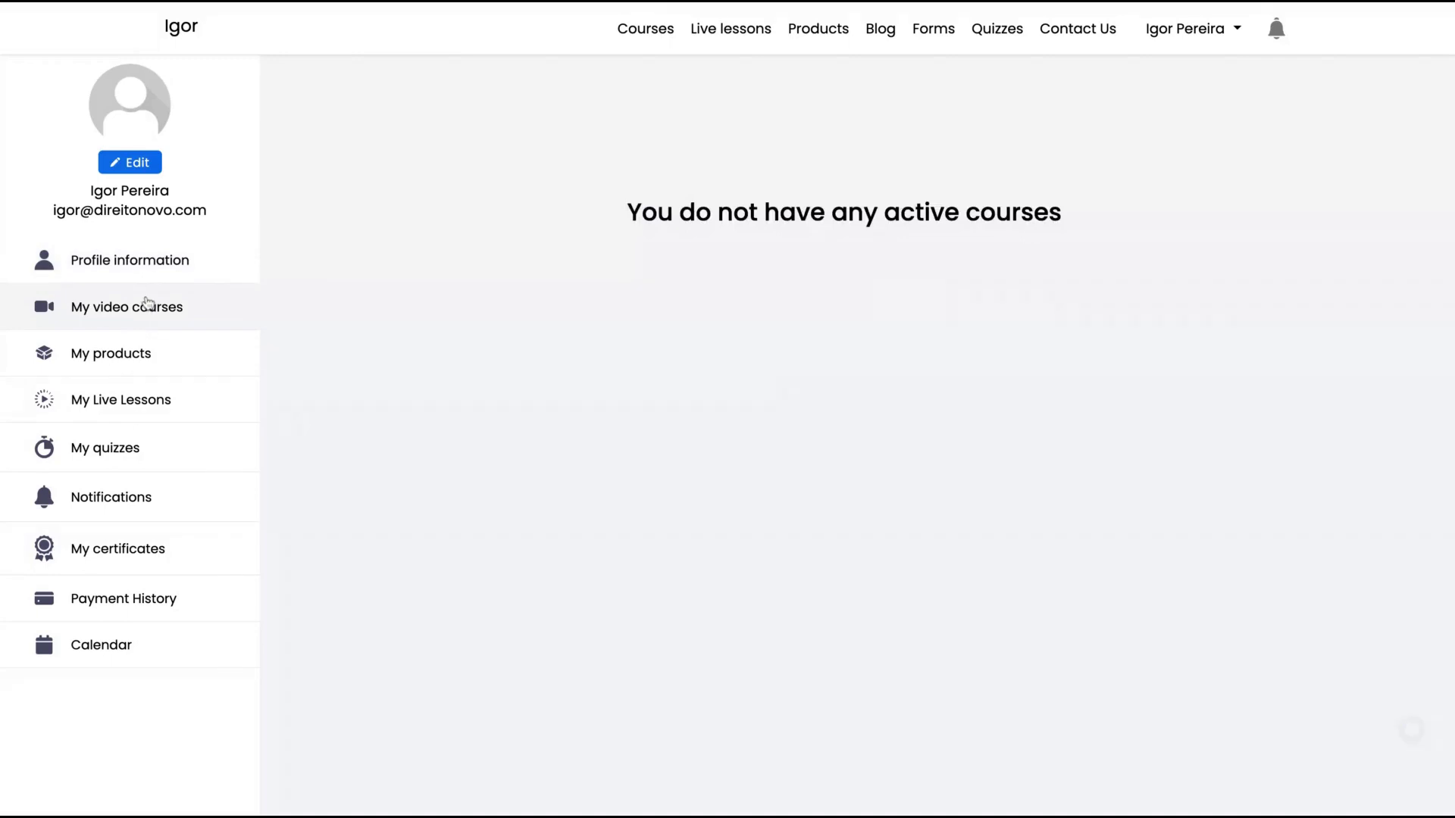
left_click(155, 362)
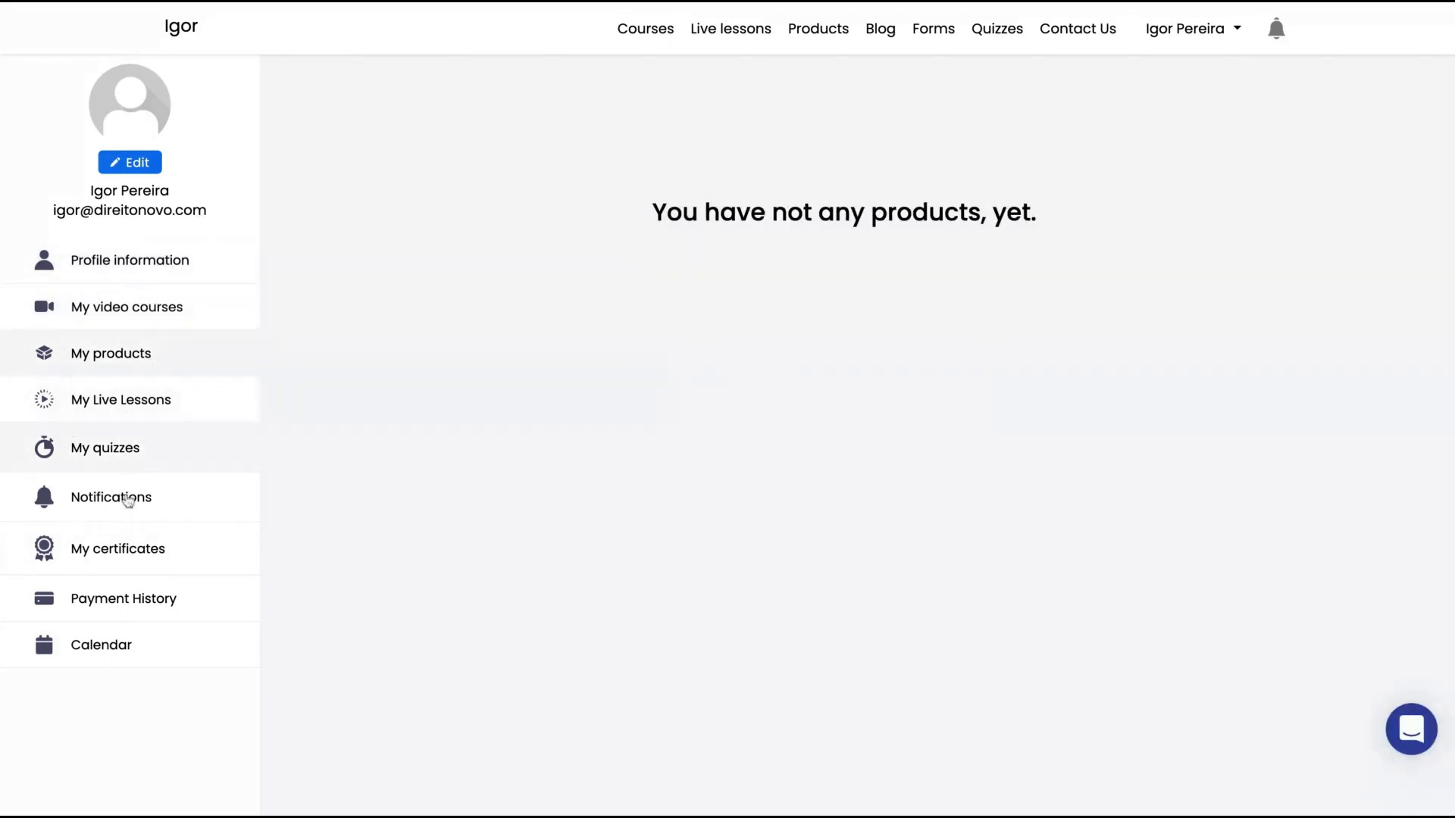
left_click(139, 558)
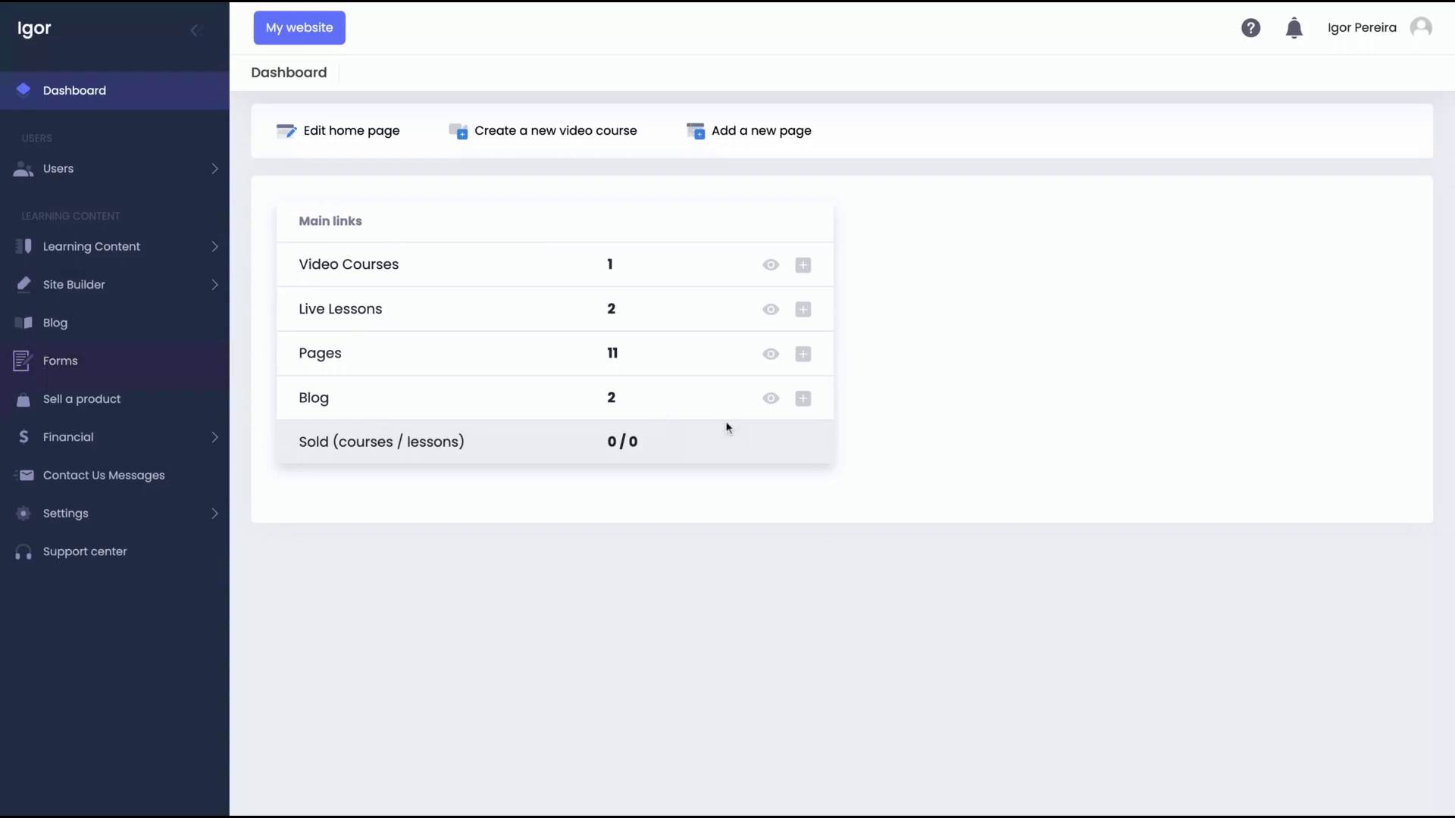
Select the dashboard's main links summary, then open the Students list under Users.
left_click_drag(910, 475, 298, 221)
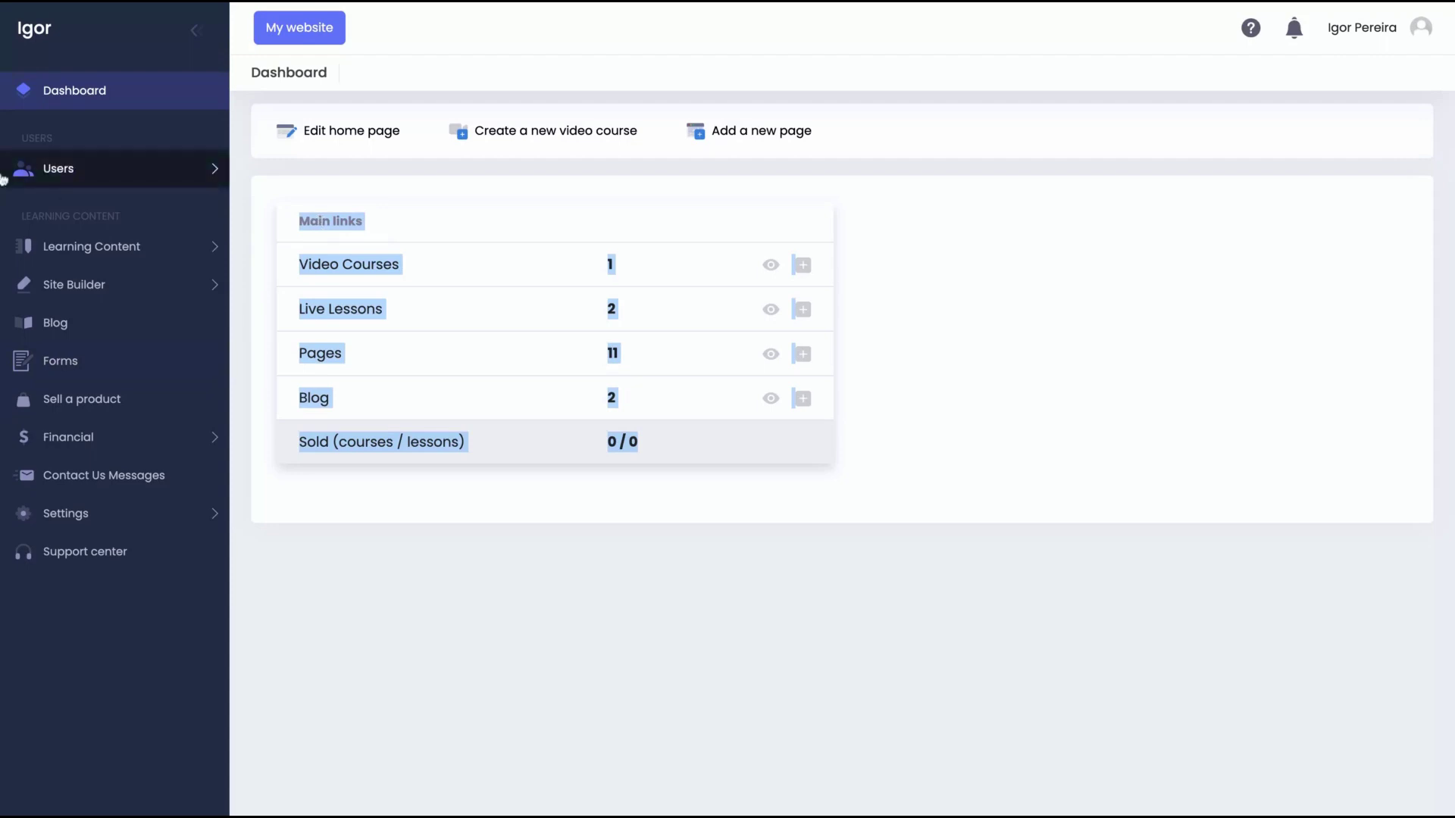
left_click(87, 179)
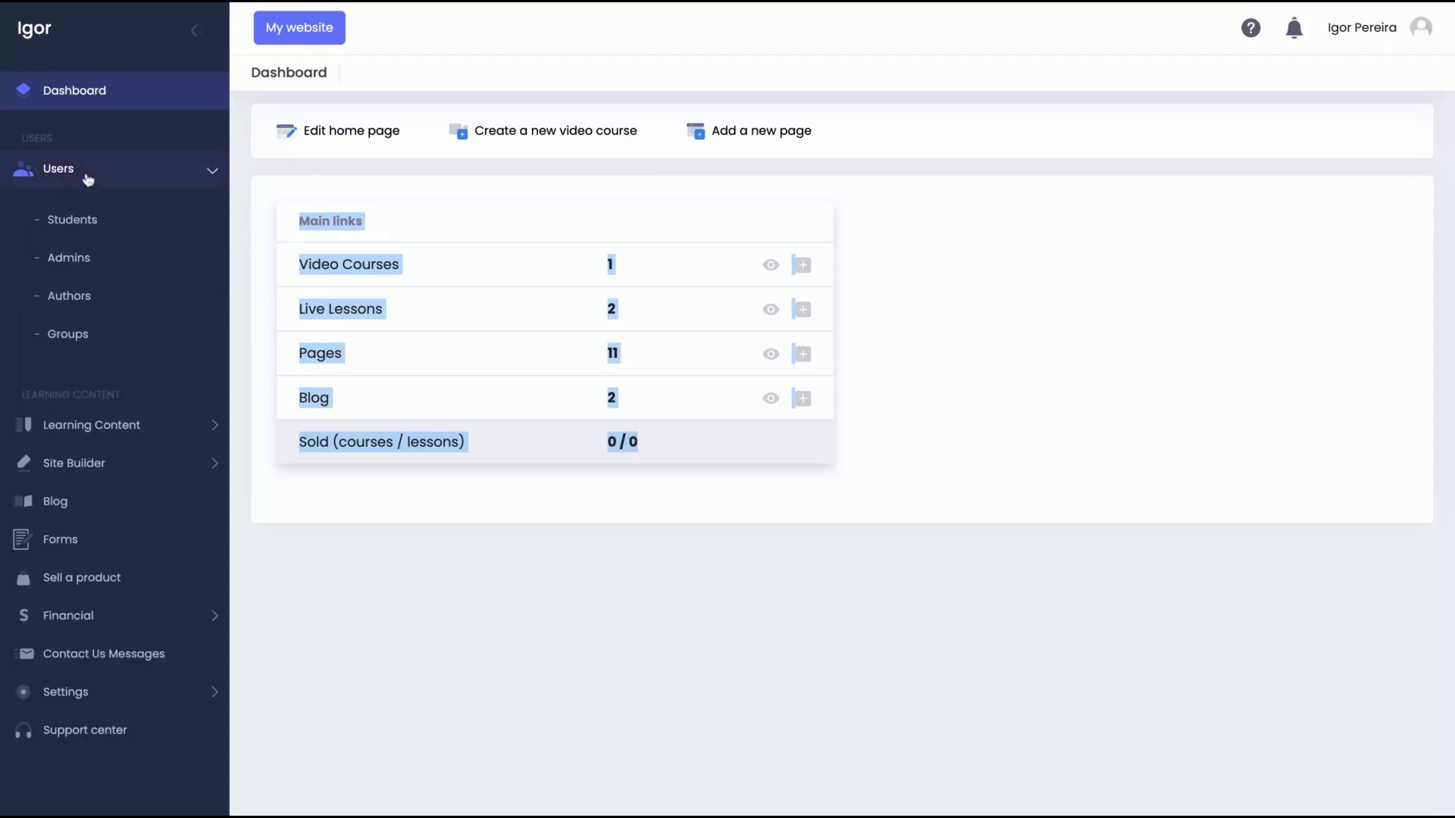
left_click(107, 219)
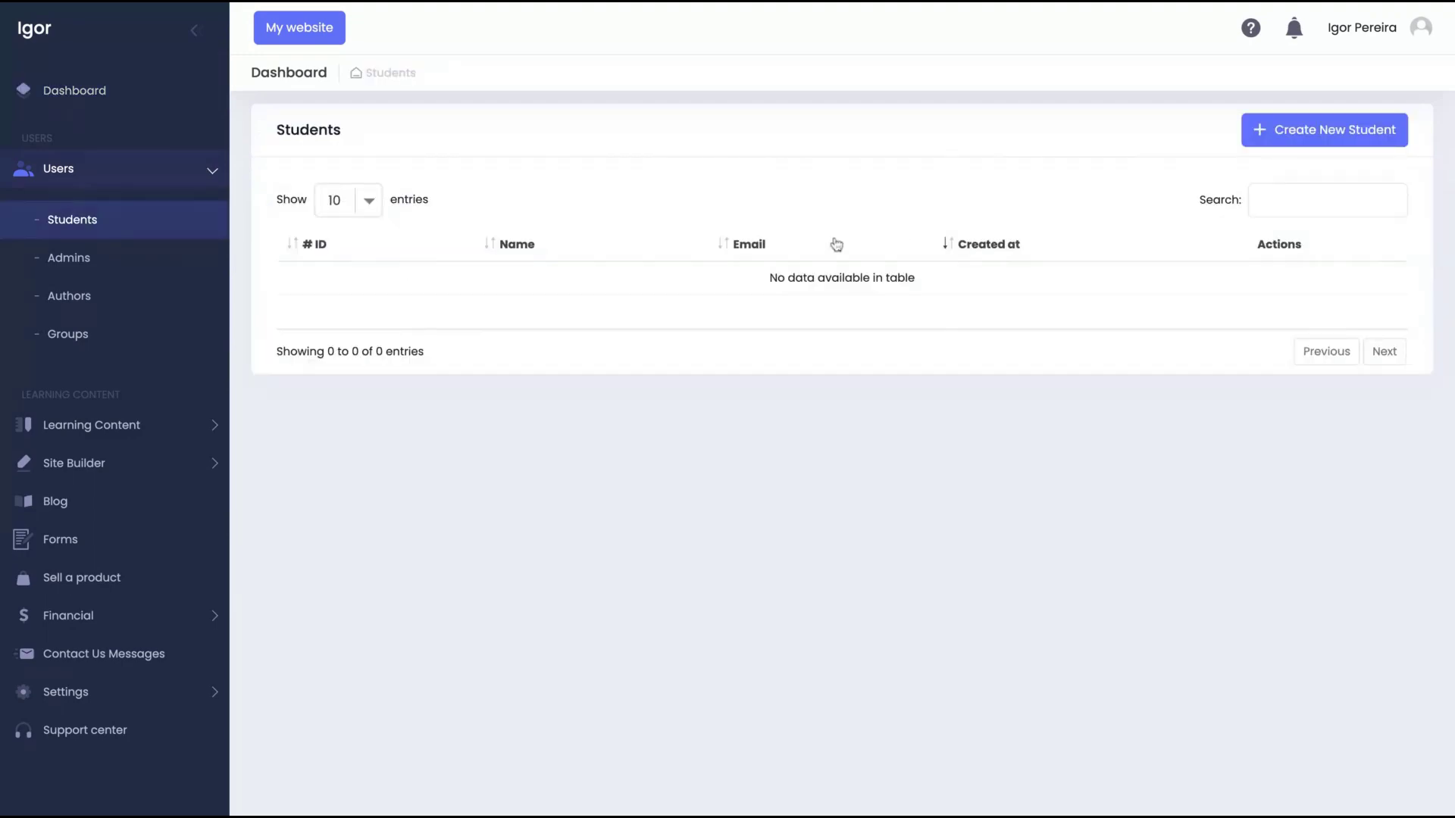
Inspect the Create New Student form and its Import CSV file tab without saving.
left_click(1297, 129)
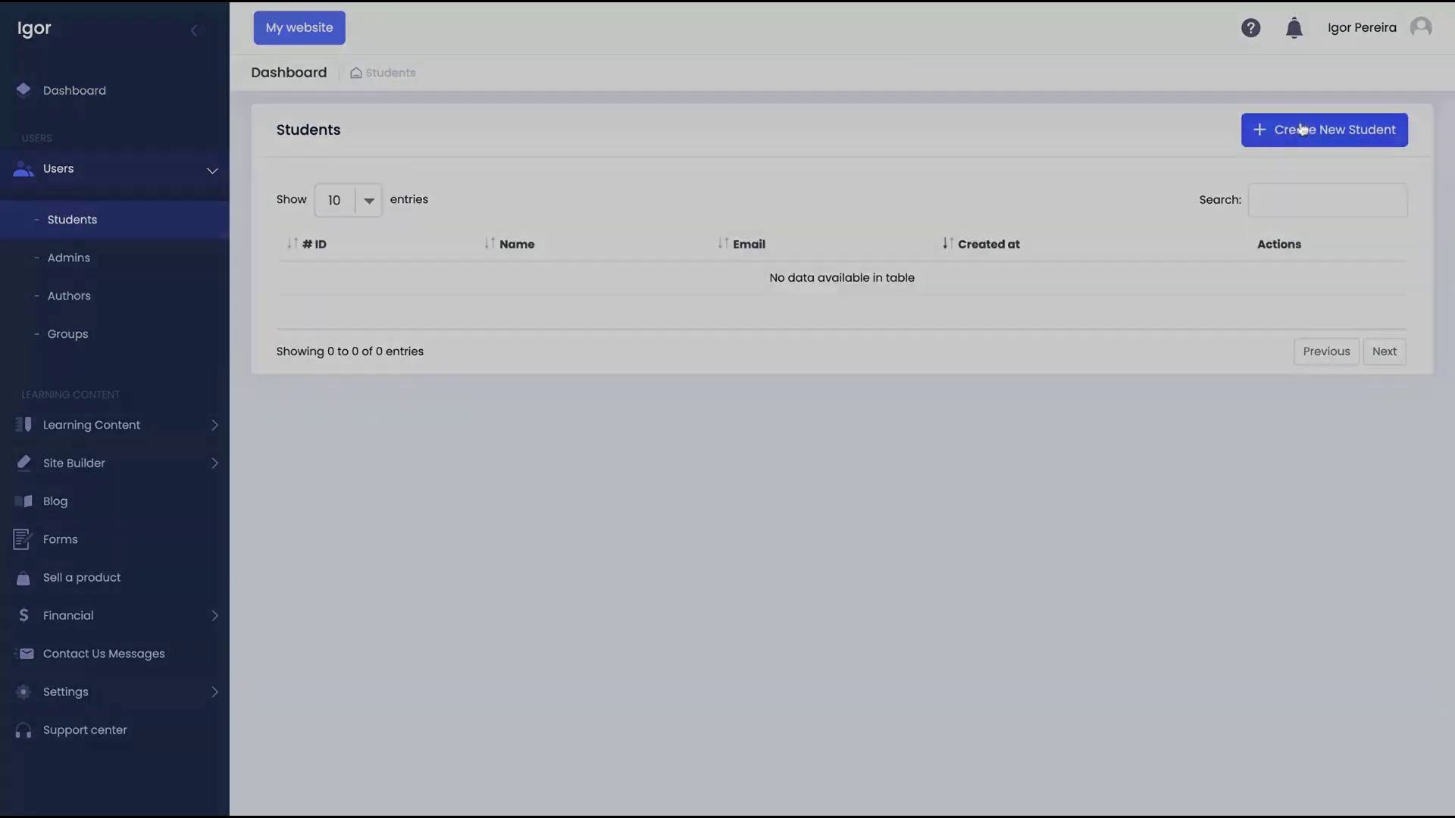
left_click(637, 469)
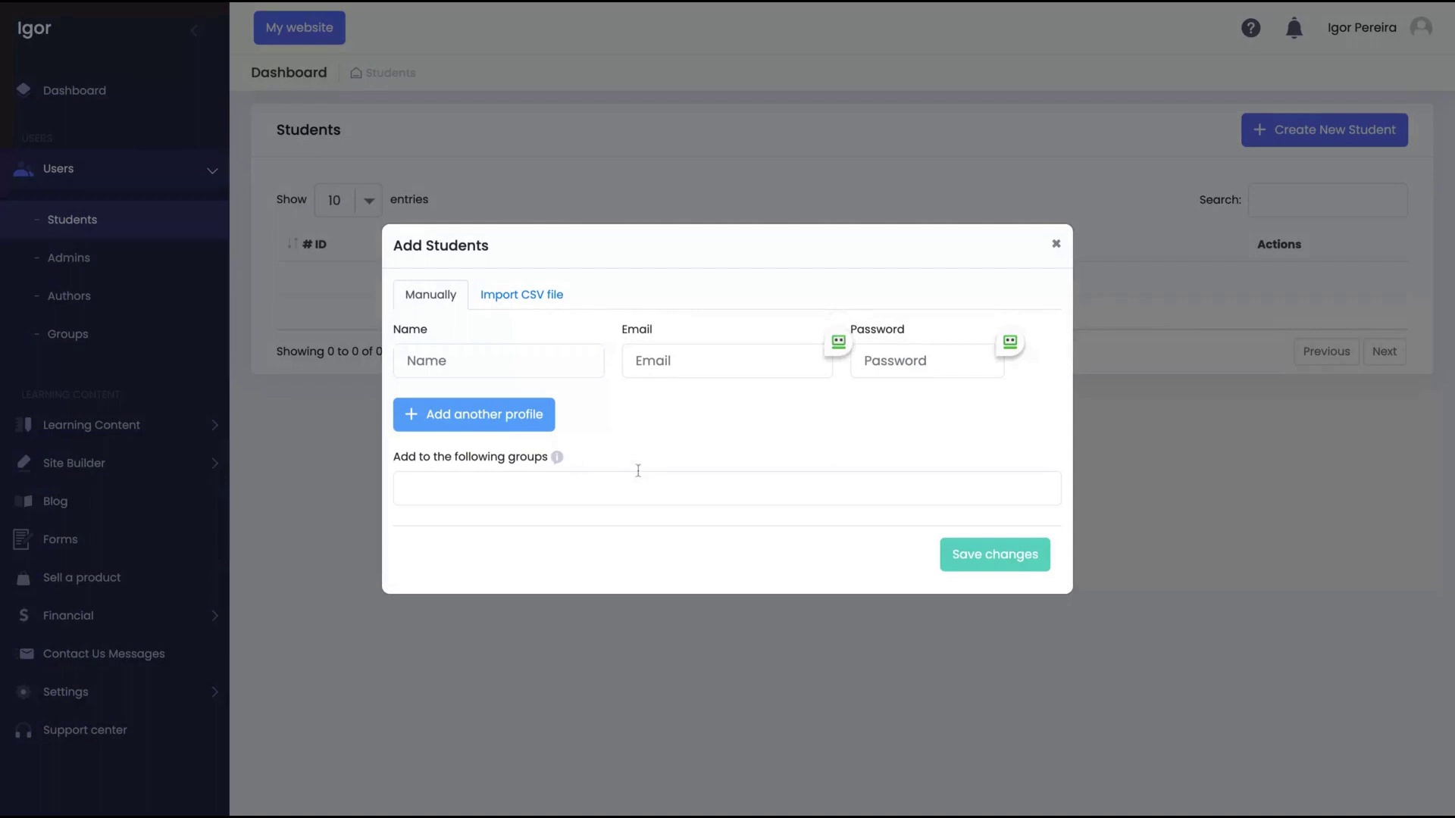
left_click(462, 354)
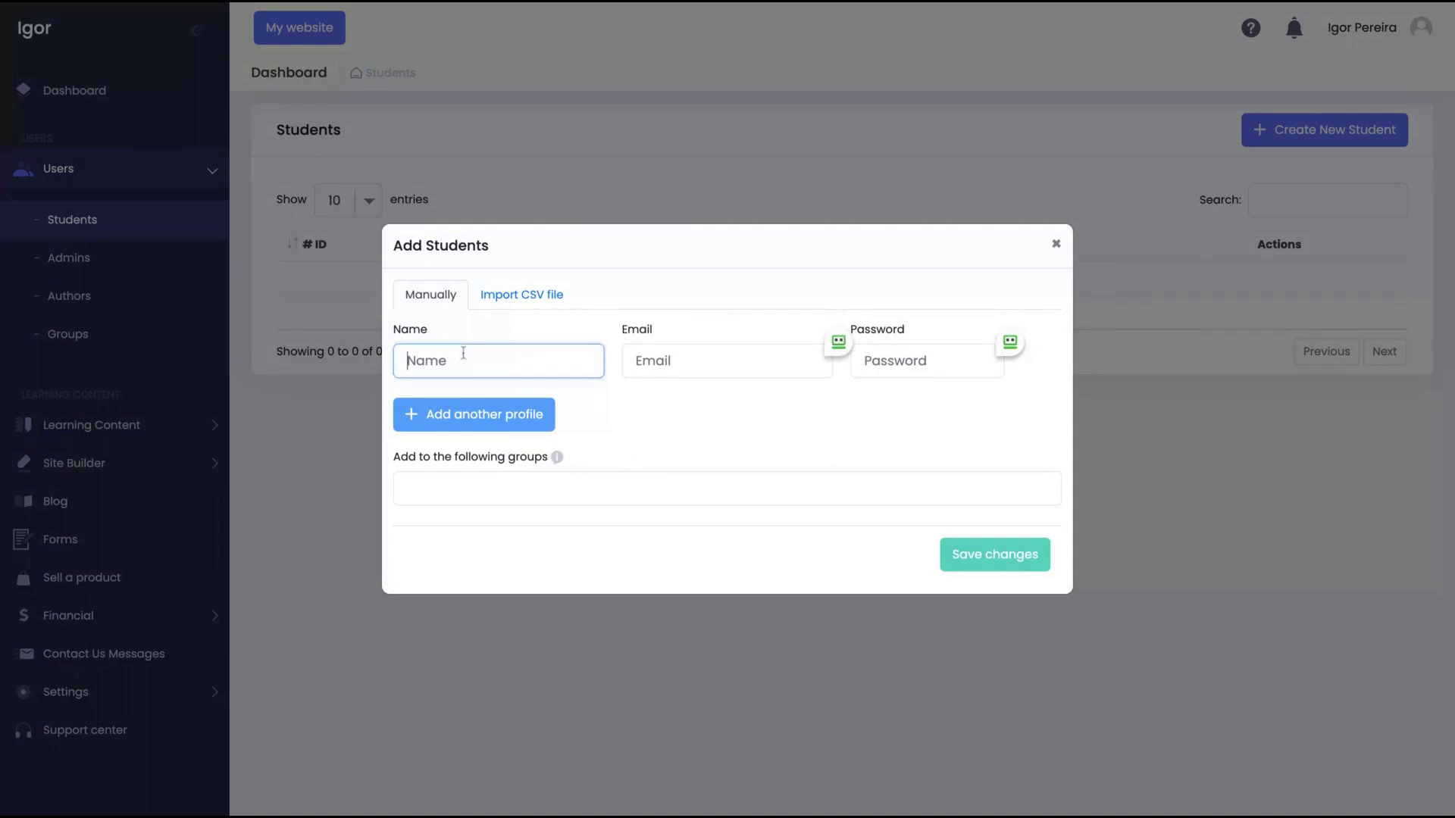
left_click(777, 372)
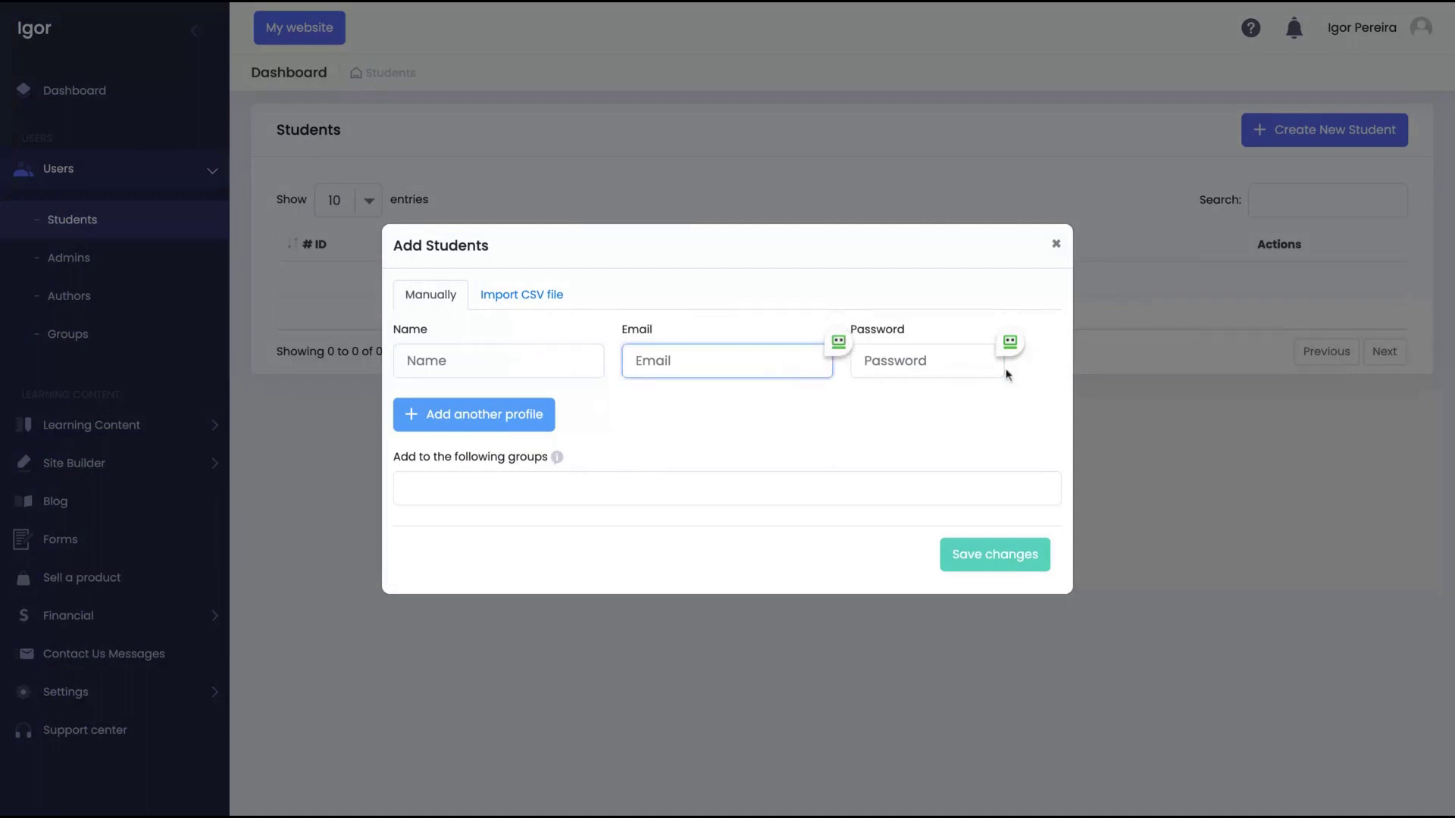
left_click(533, 298)
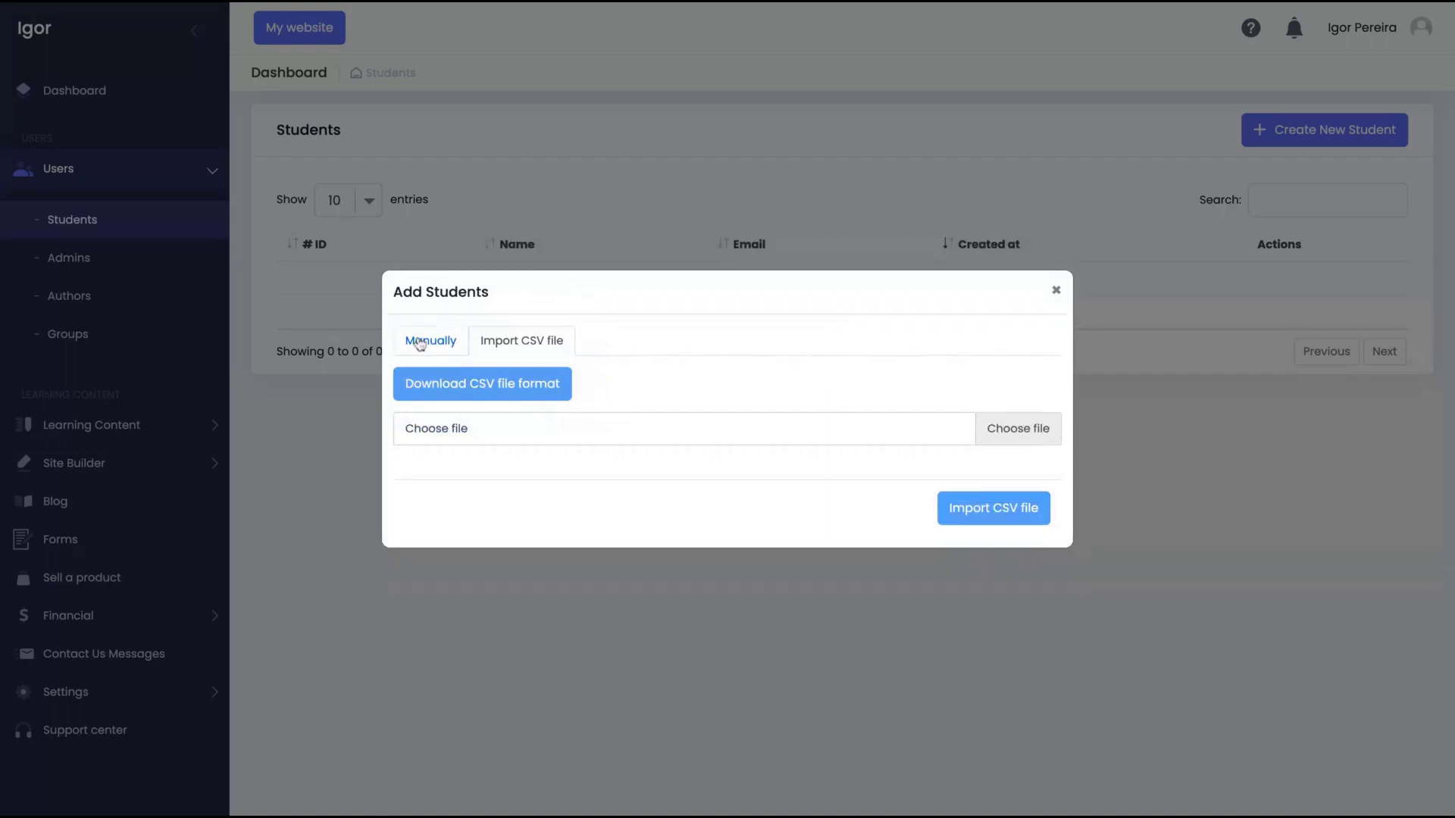
left_click(1052, 291)
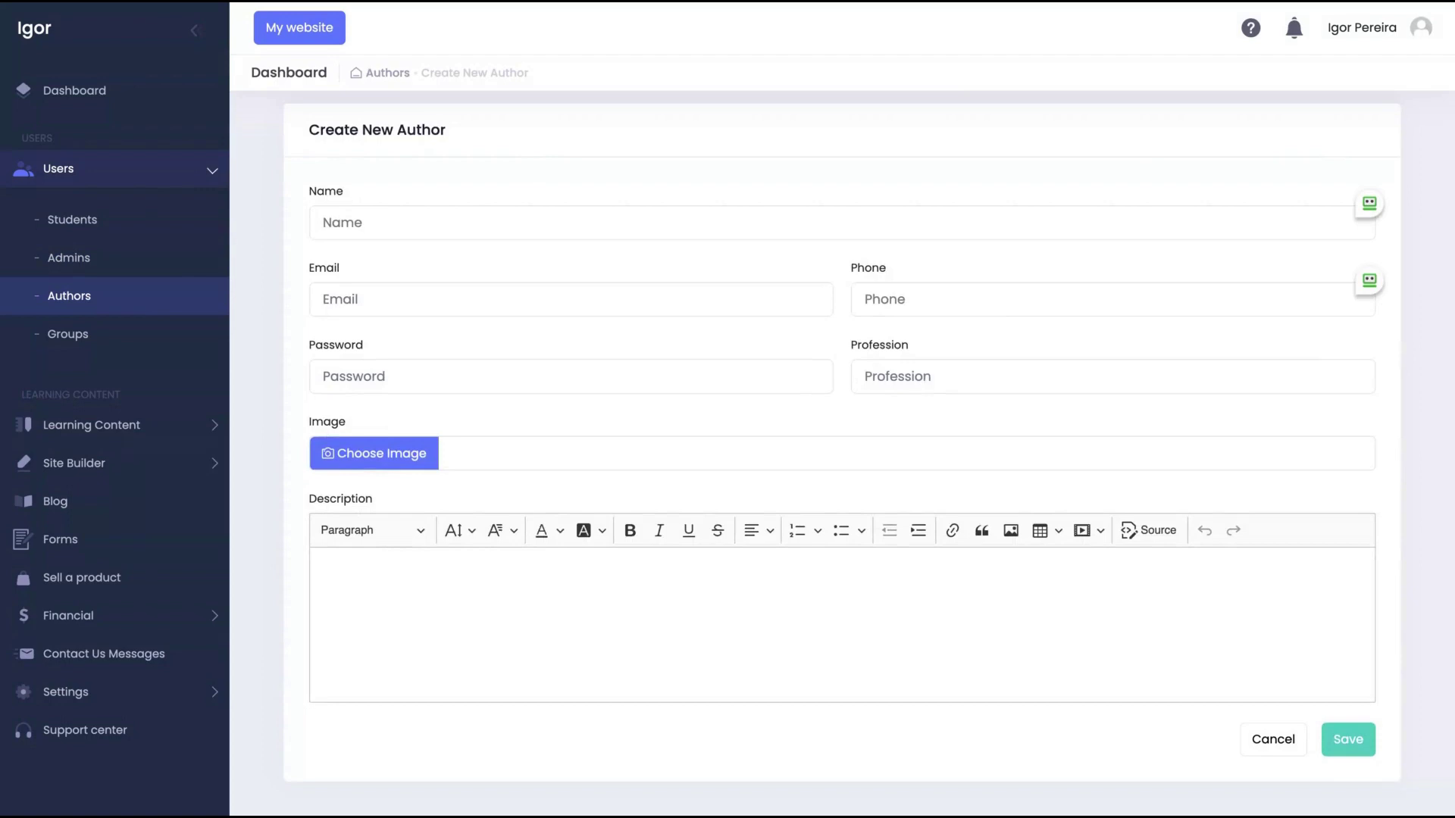
scroll(710, 501, "down", 1)
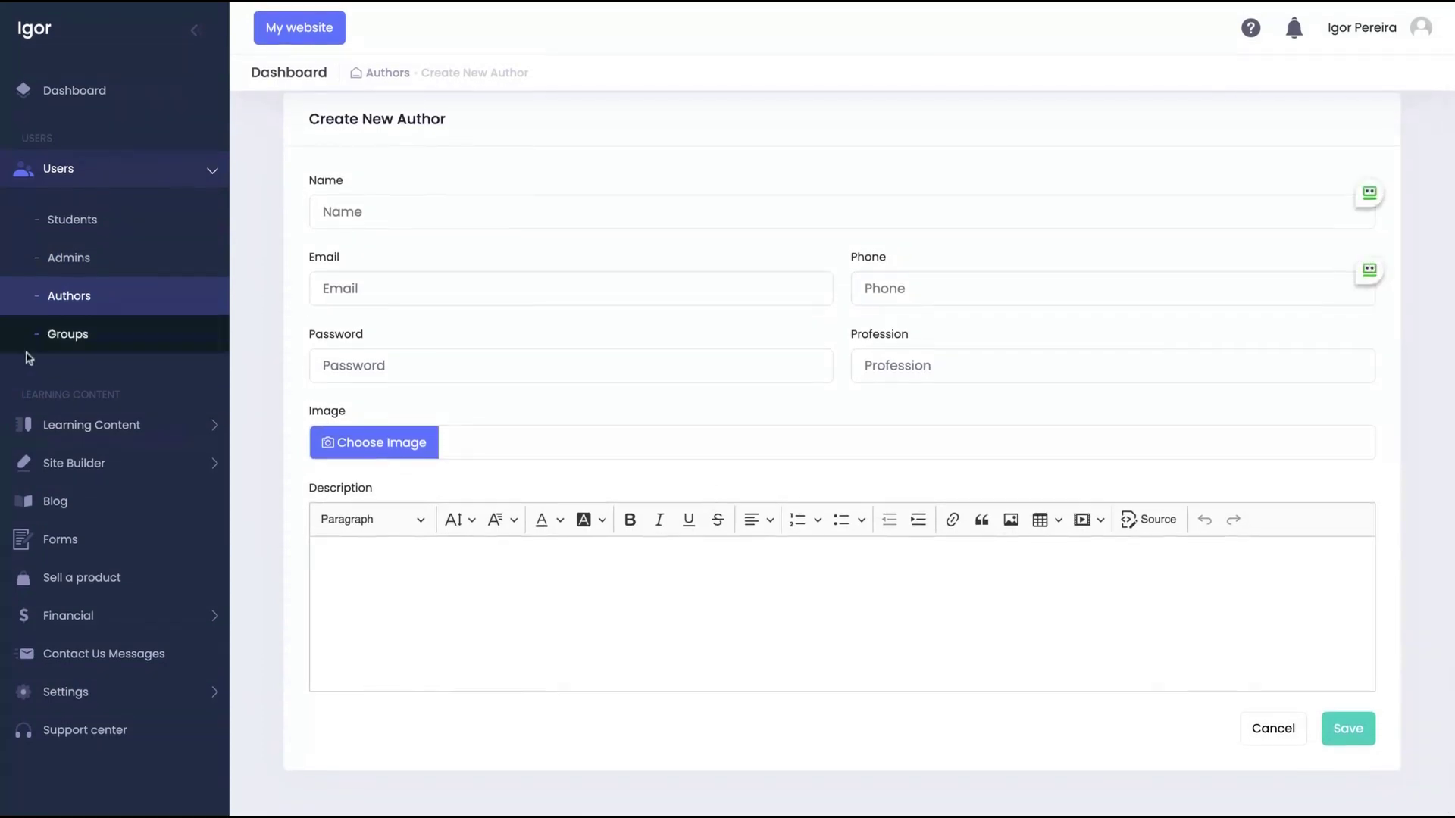
Open the Create New Group form, then cancel back to the dashboard.
left_click(60, 335)
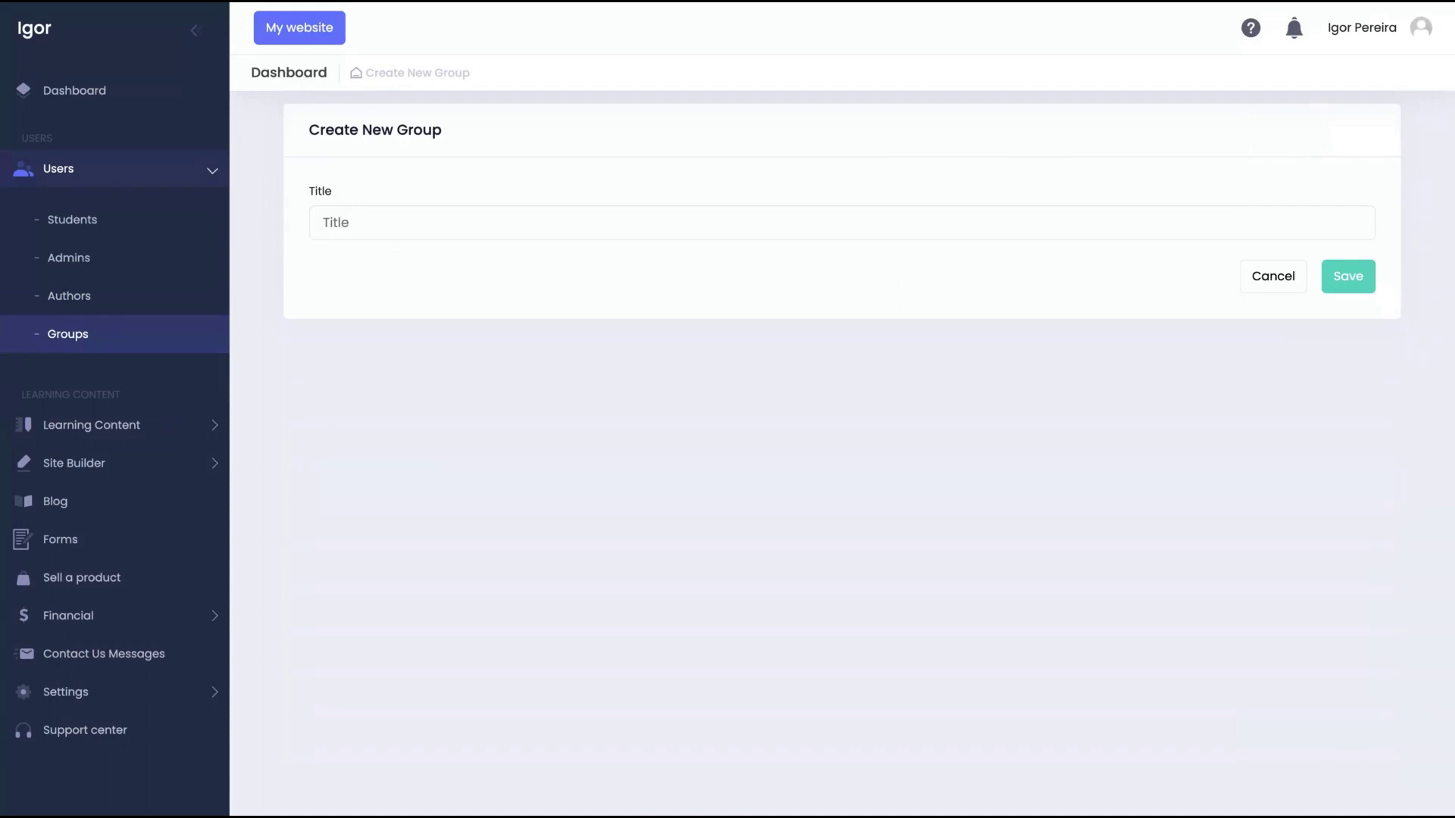
left_click(1259, 285)
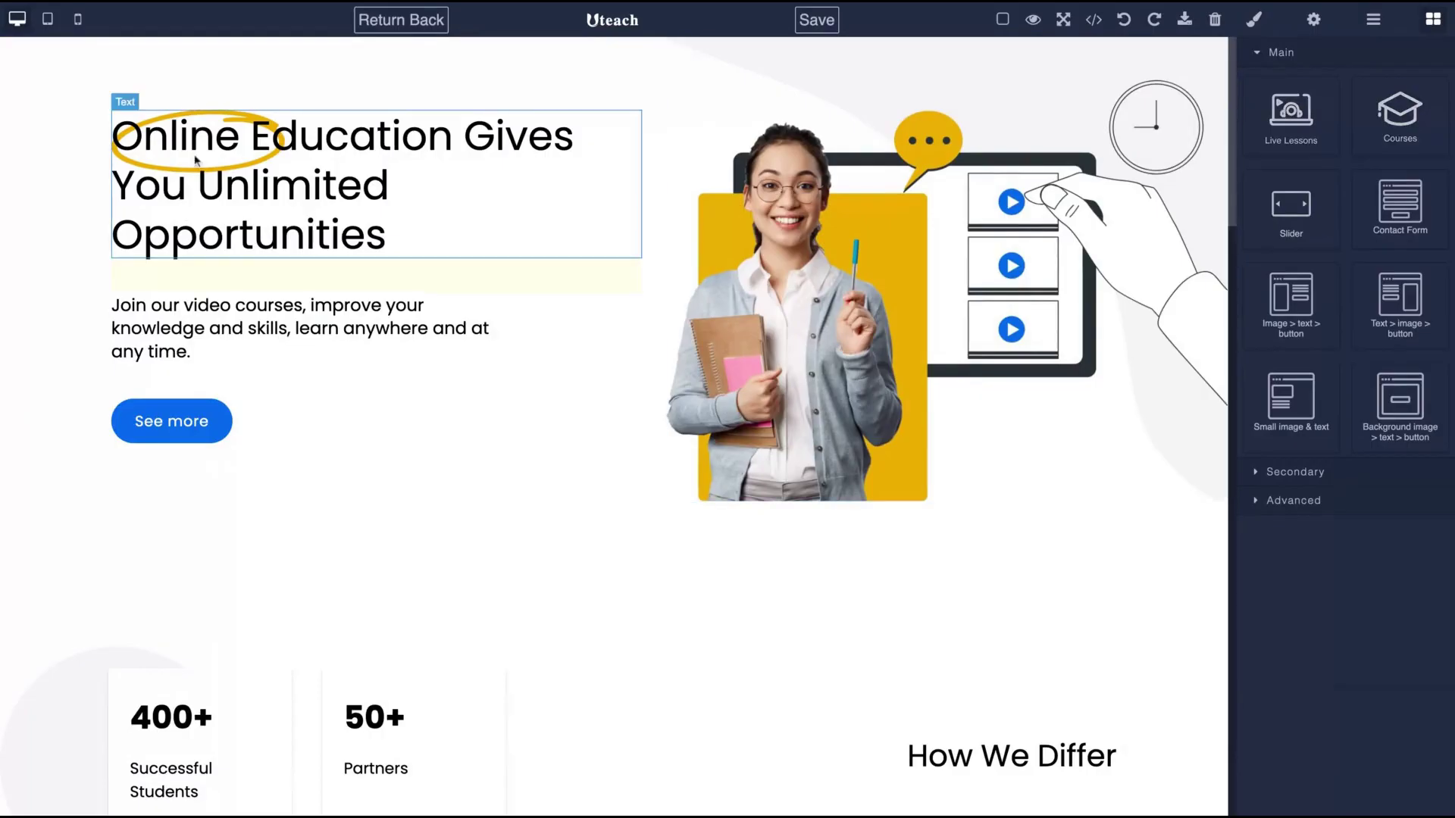
scroll(916, 292, "down", 3)
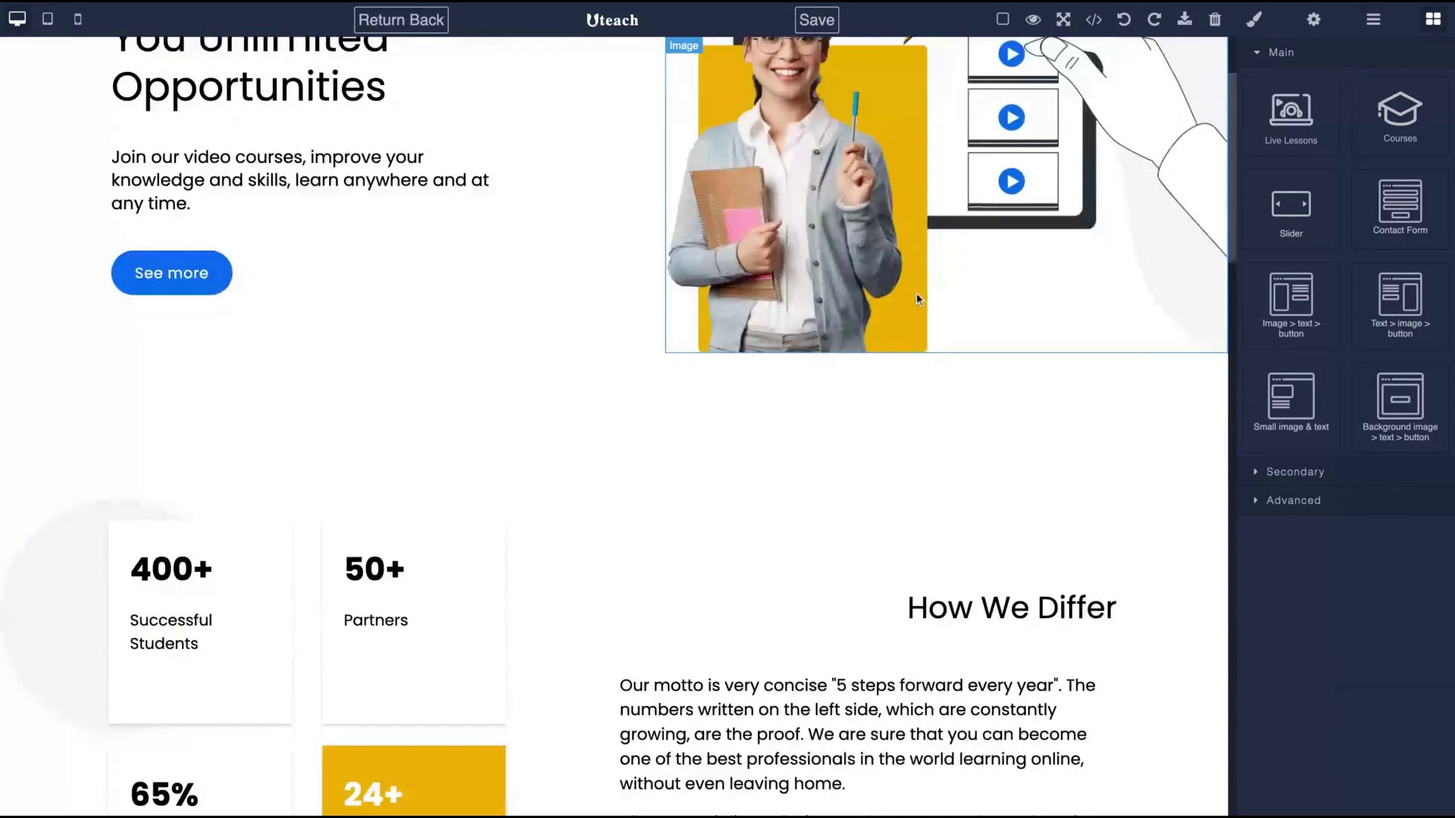
scroll(763, 409, "down", 3)
scroll(778, 376, "up", 2)
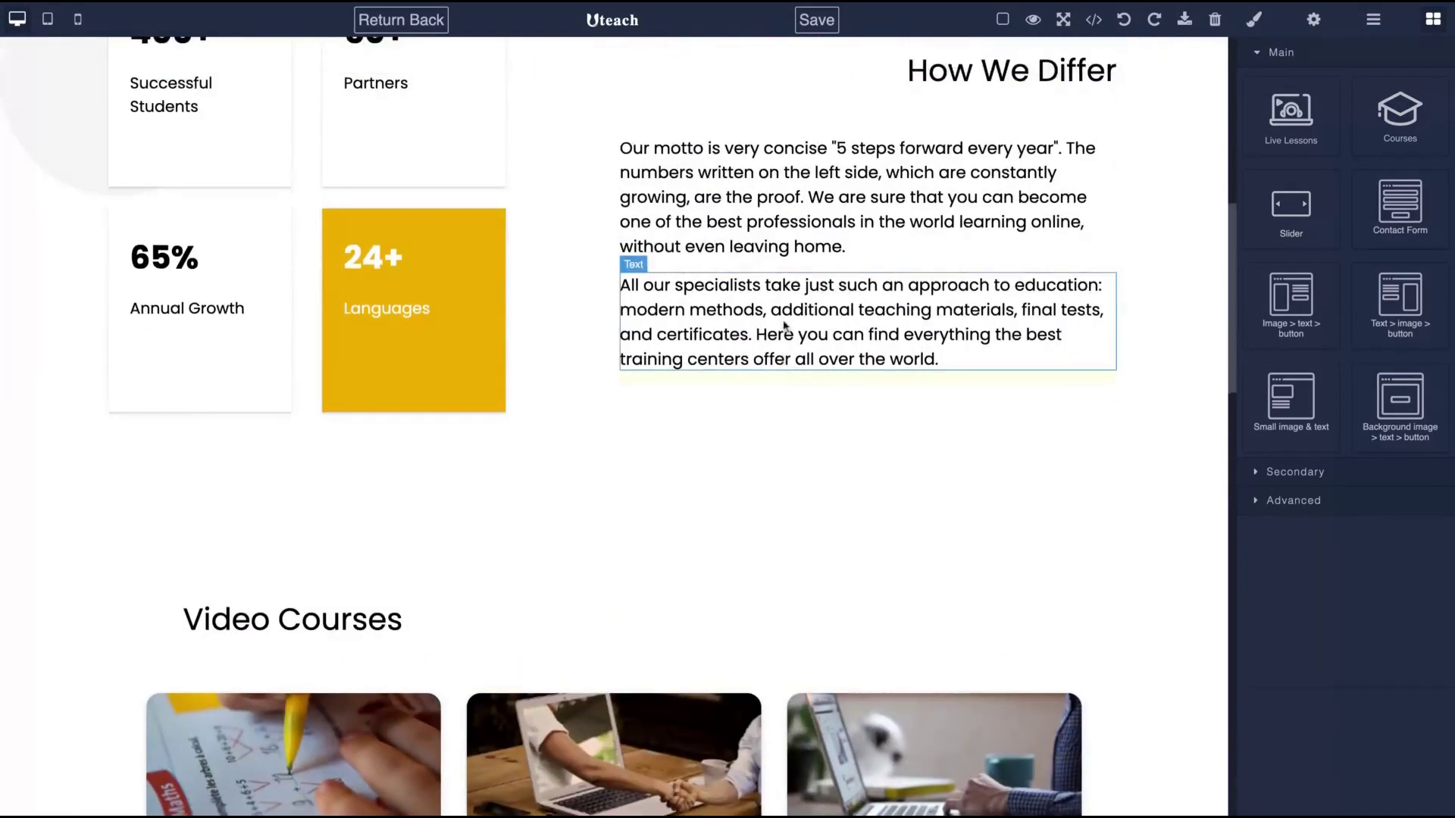
Select and edit the How We Differ paragraph text, then deselect it.
left_click(857, 403)
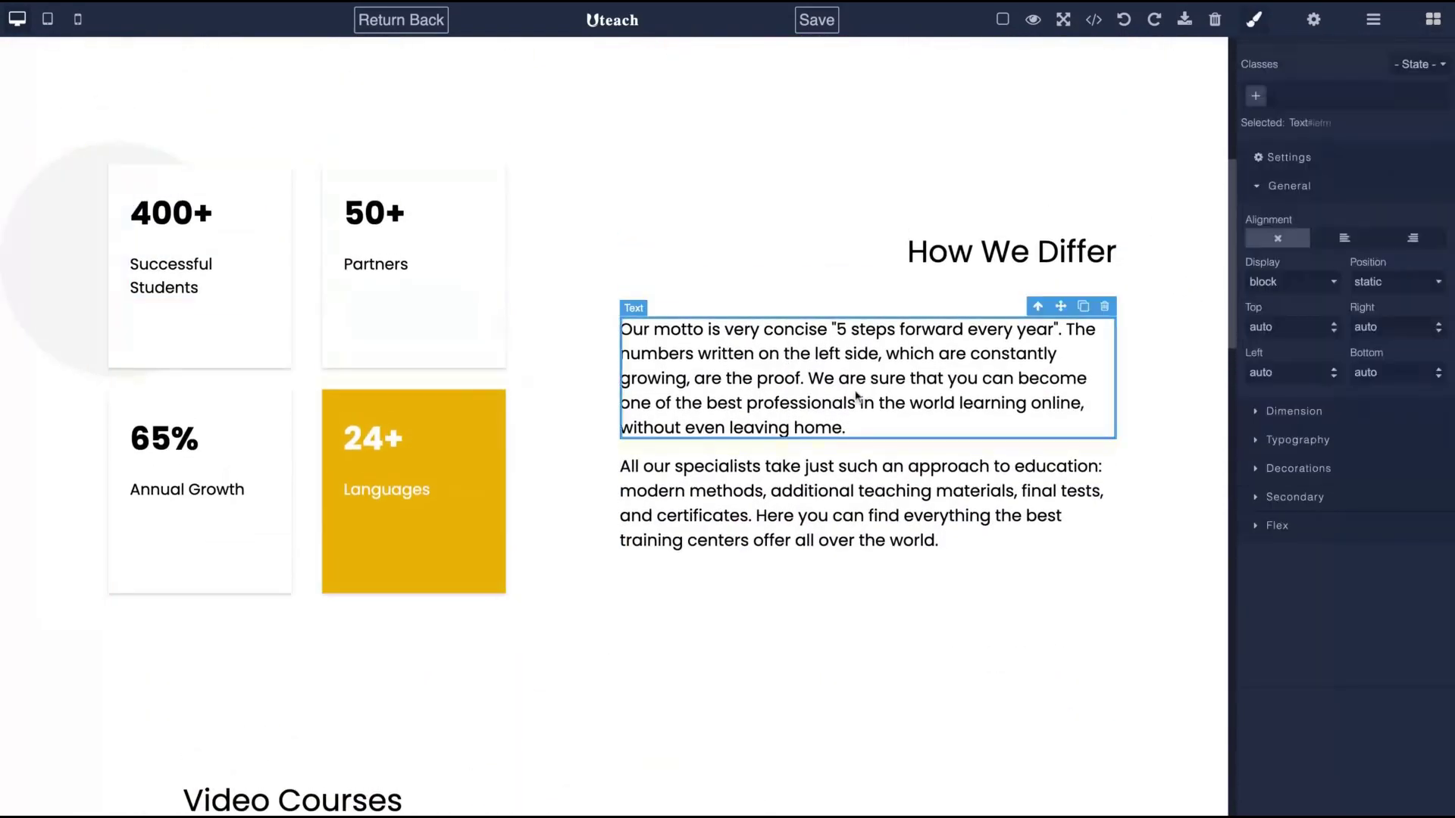
double_click(857, 402)
triple_click(847, 428)
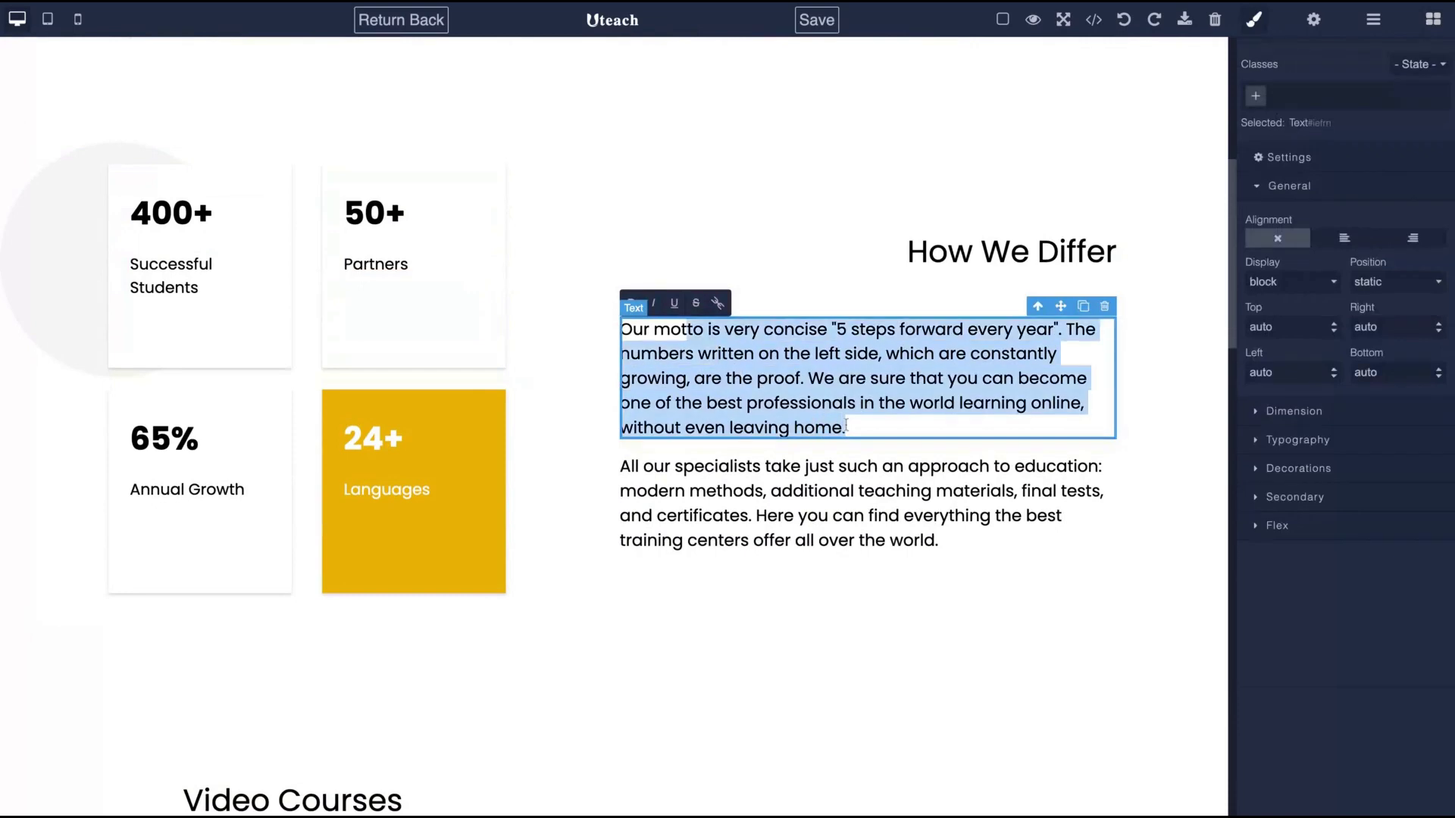
left_click(688, 331)
scroll(558, 334, "up", 5)
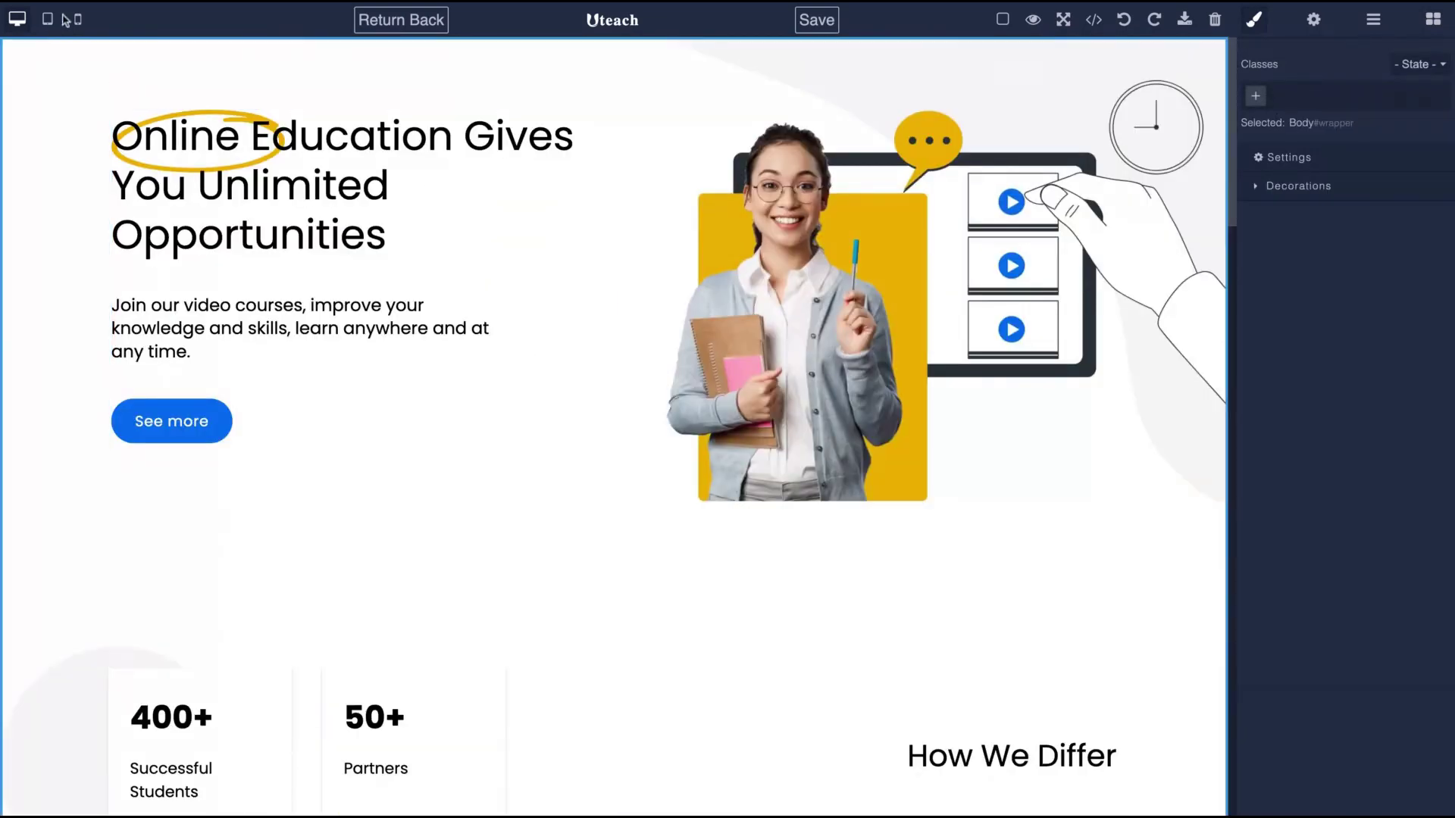
Preview the home page at mobile and tablet widths, then return to desktop.
left_click(77, 20)
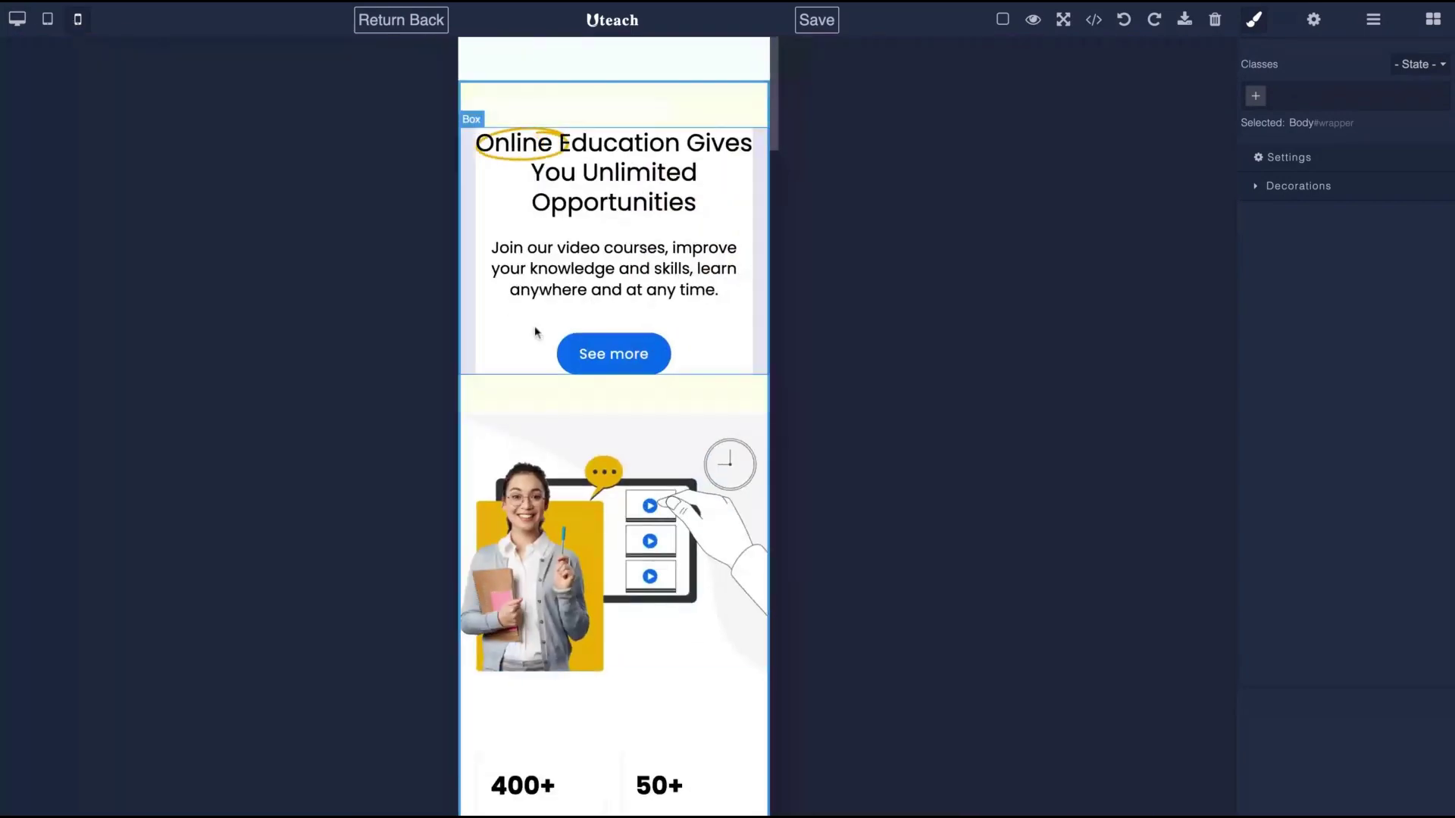
scroll(556, 337, "down", 5)
scroll(554, 337, "down", 1)
scroll(556, 336, "down", 3)
scroll(554, 337, "down", 3)
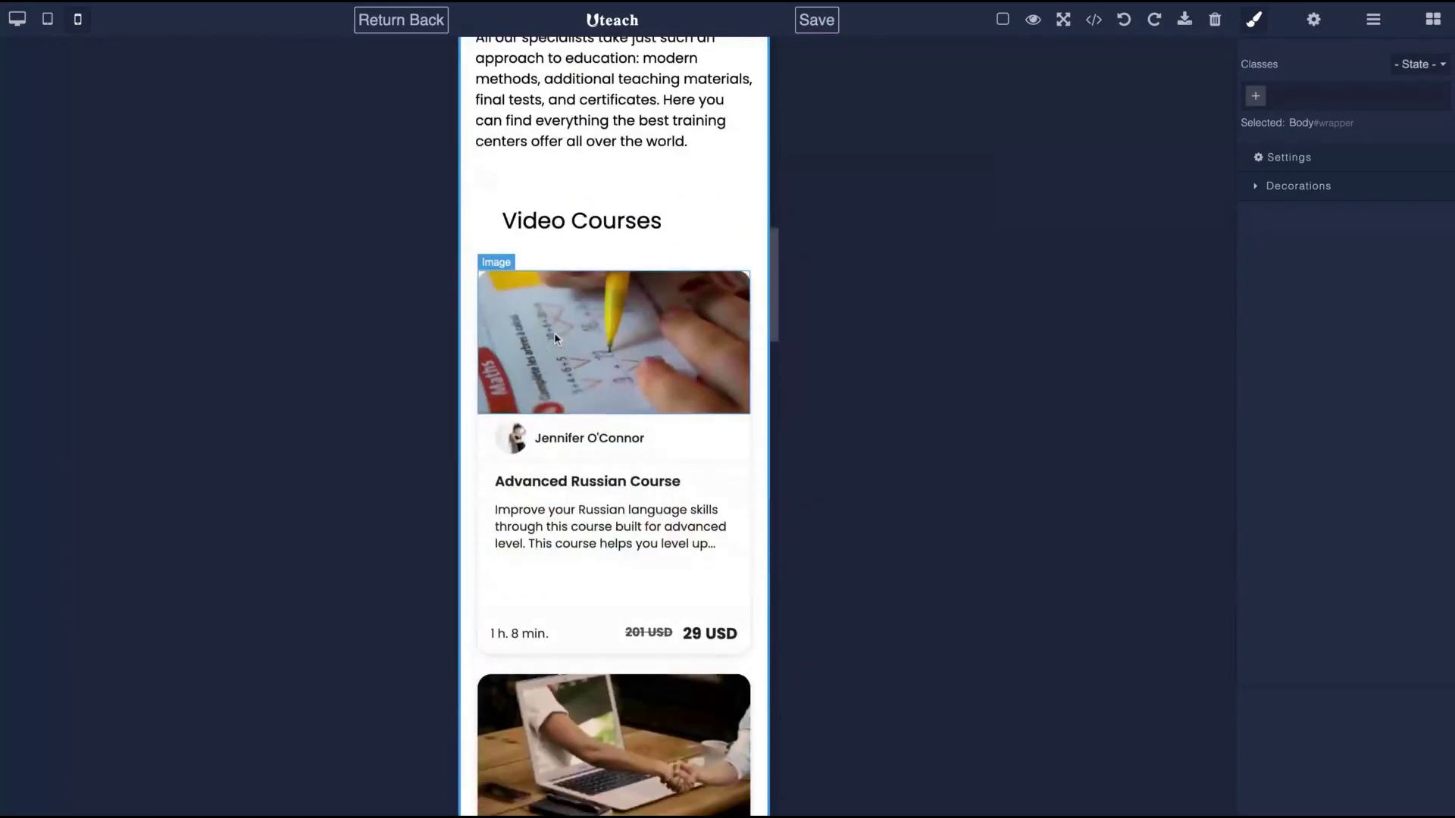
scroll(553, 333, "up", 10)
left_click(47, 20)
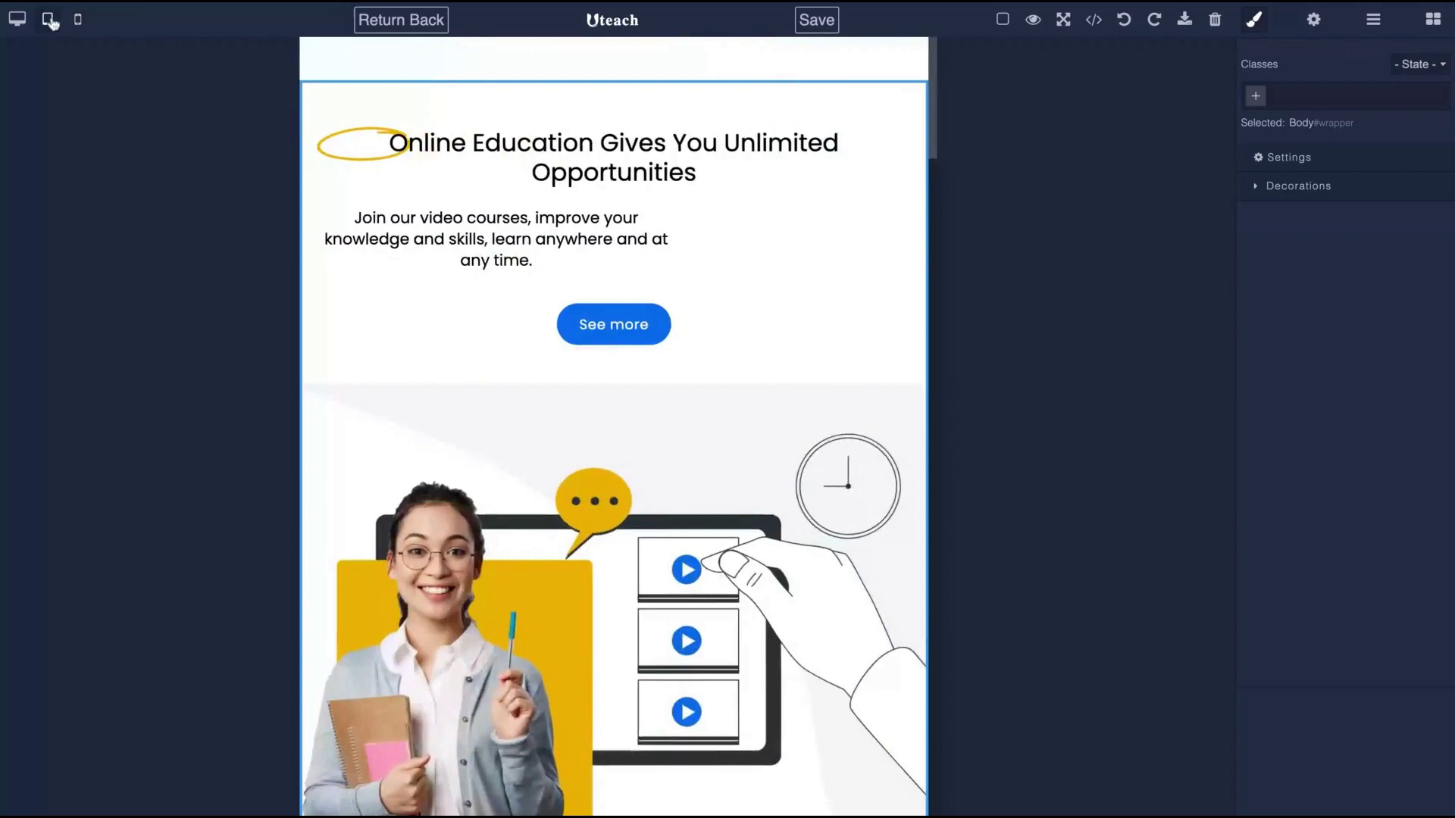
left_click(17, 20)
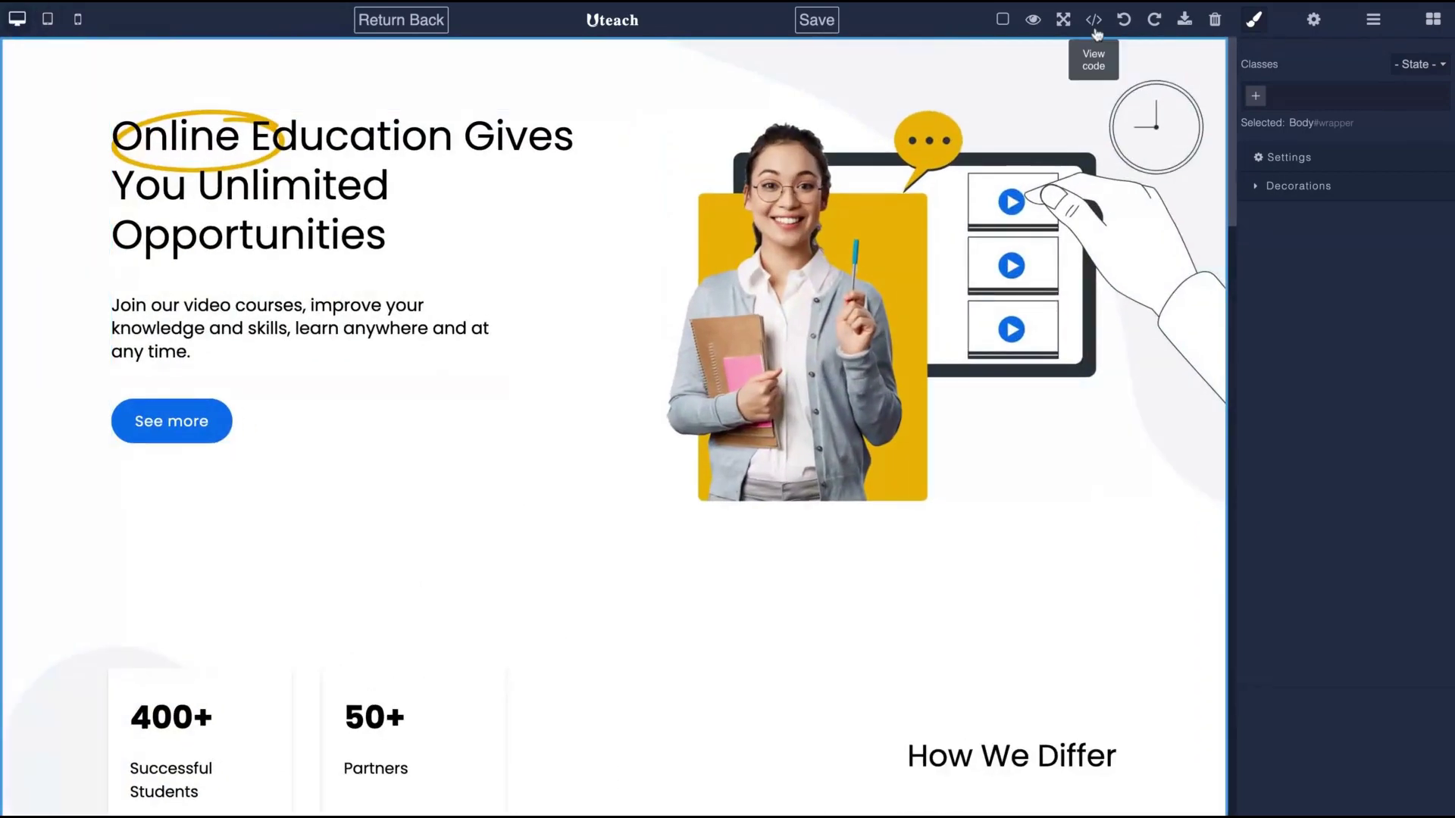
left_click(1095, 31)
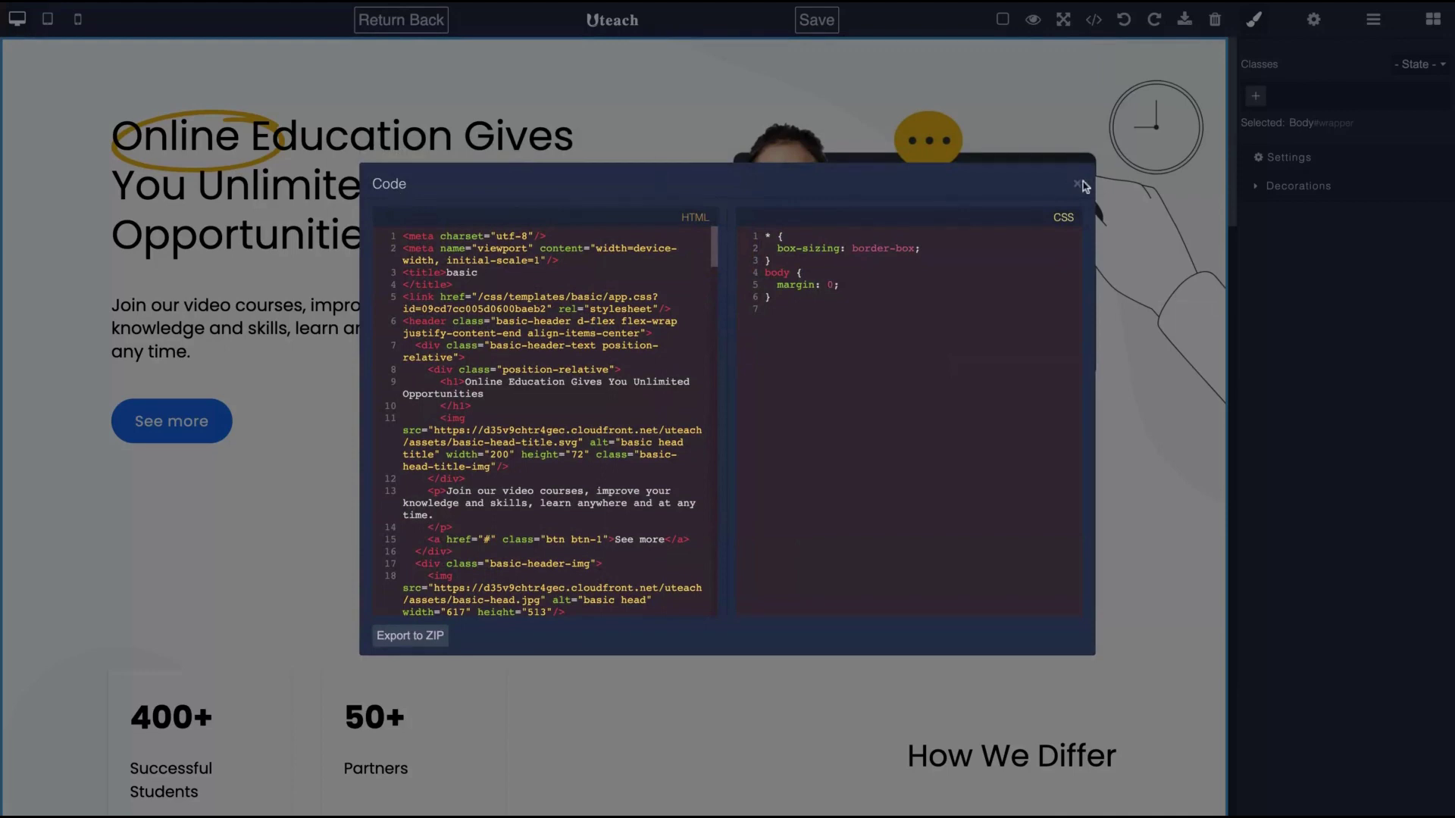
Close the code viewer and browse the Secondary, Advanced and Main block groups, ending on Secondary.
left_click(1083, 187)
scroll(842, 455, "down", 3)
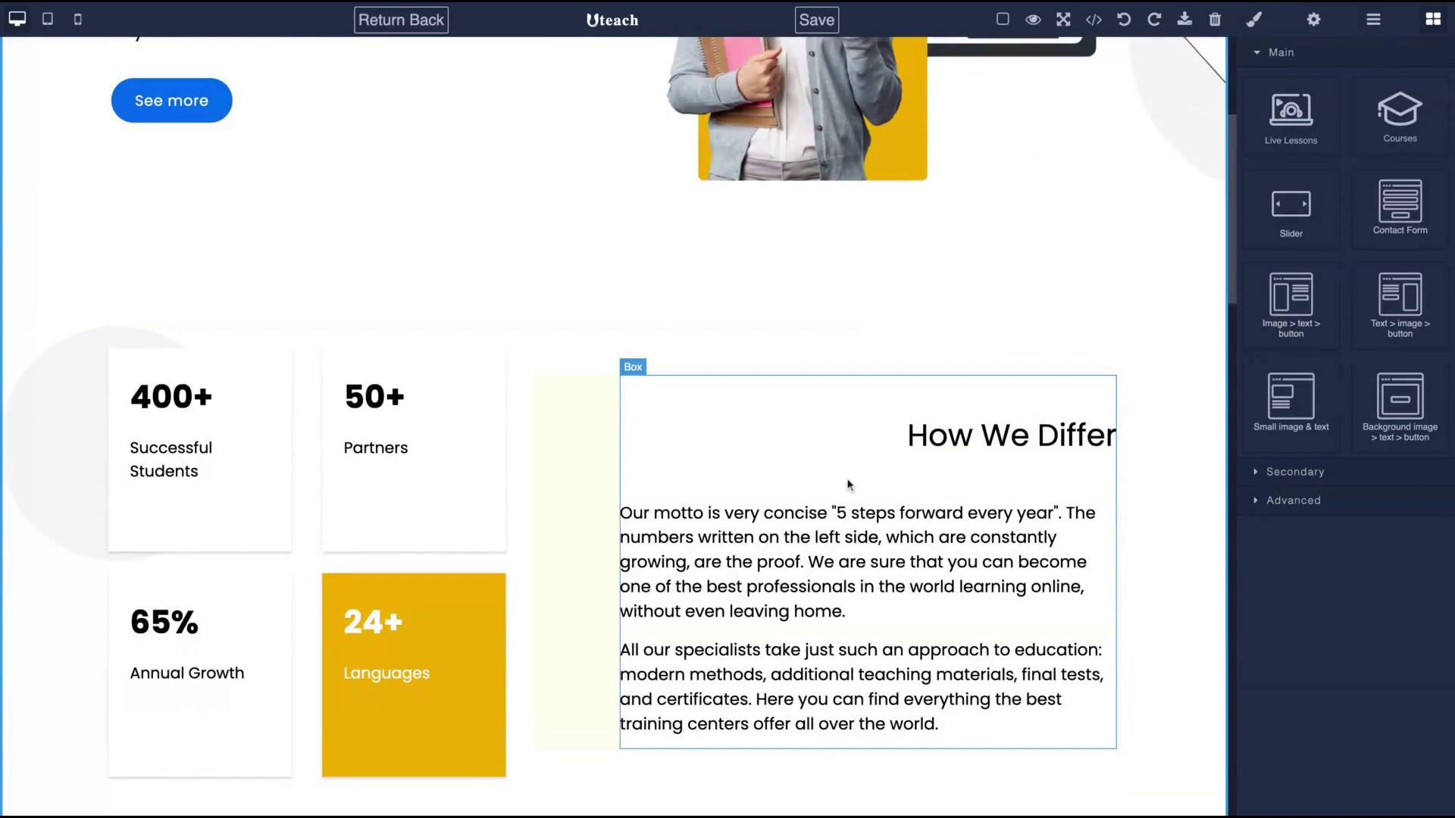
scroll(850, 484, "up", 1)
scroll(825, 446, "up", 2)
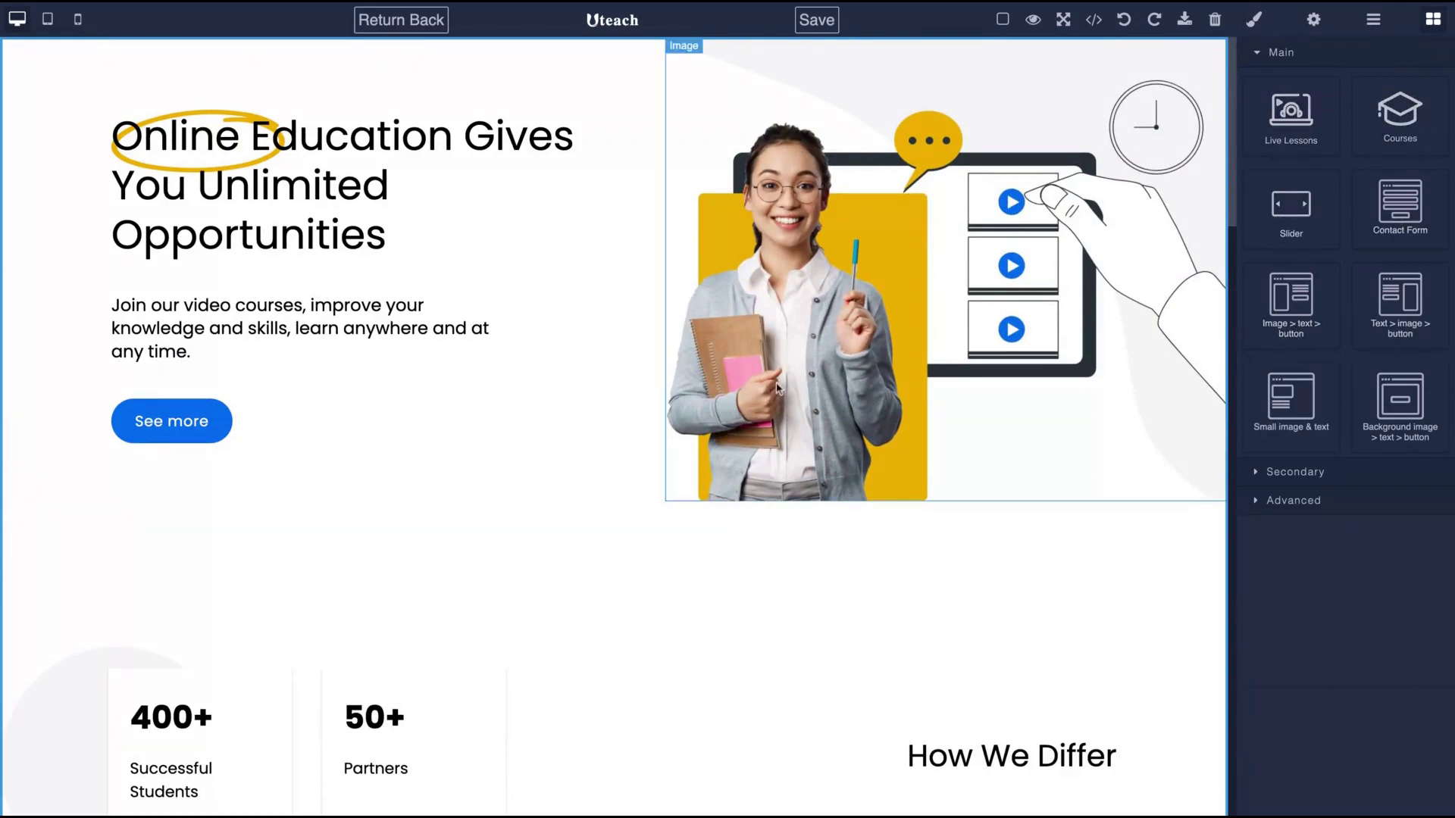
scroll(796, 285, "down", 4)
scroll(773, 250, "down", 2)
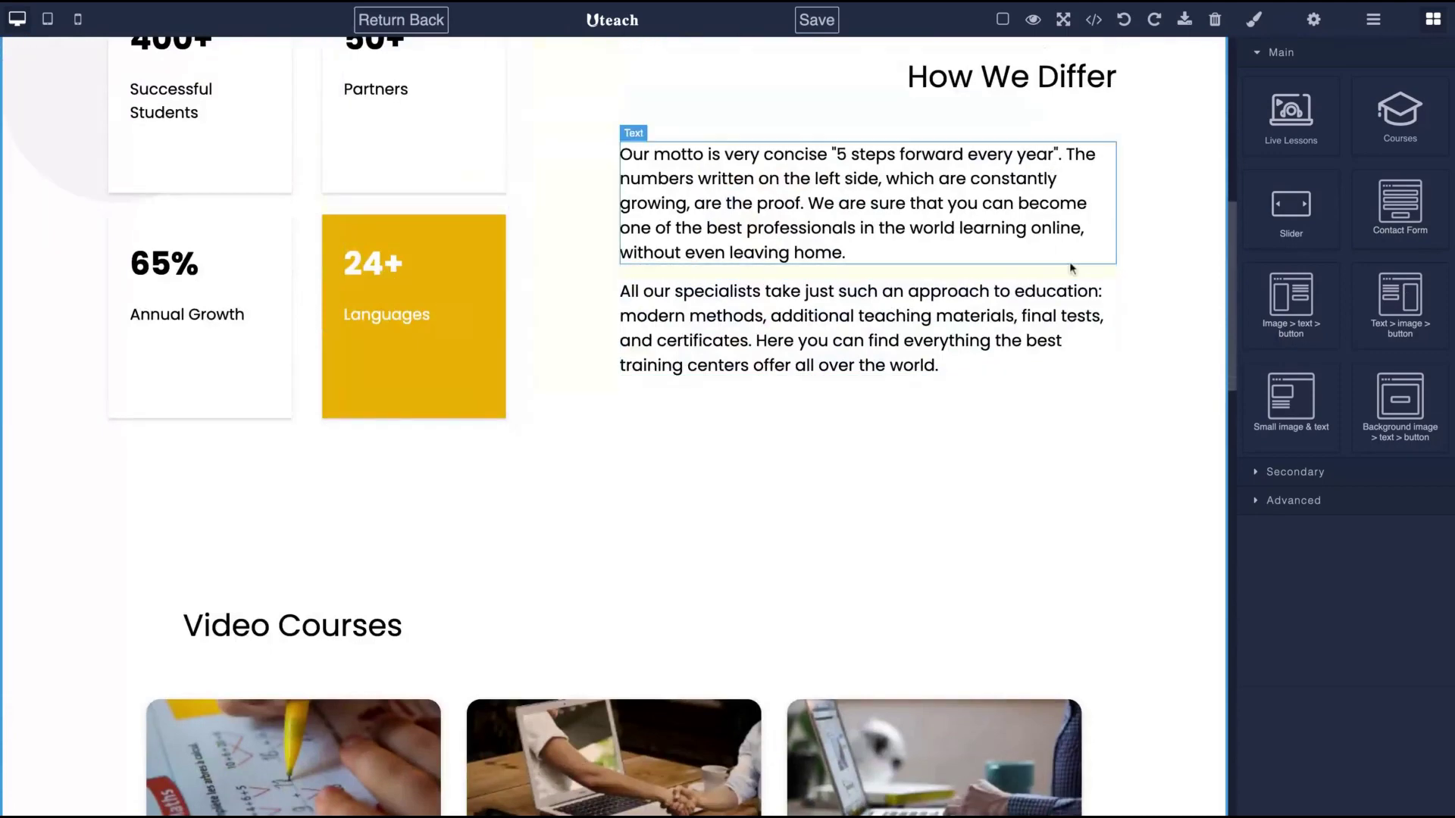
left_click(1264, 471)
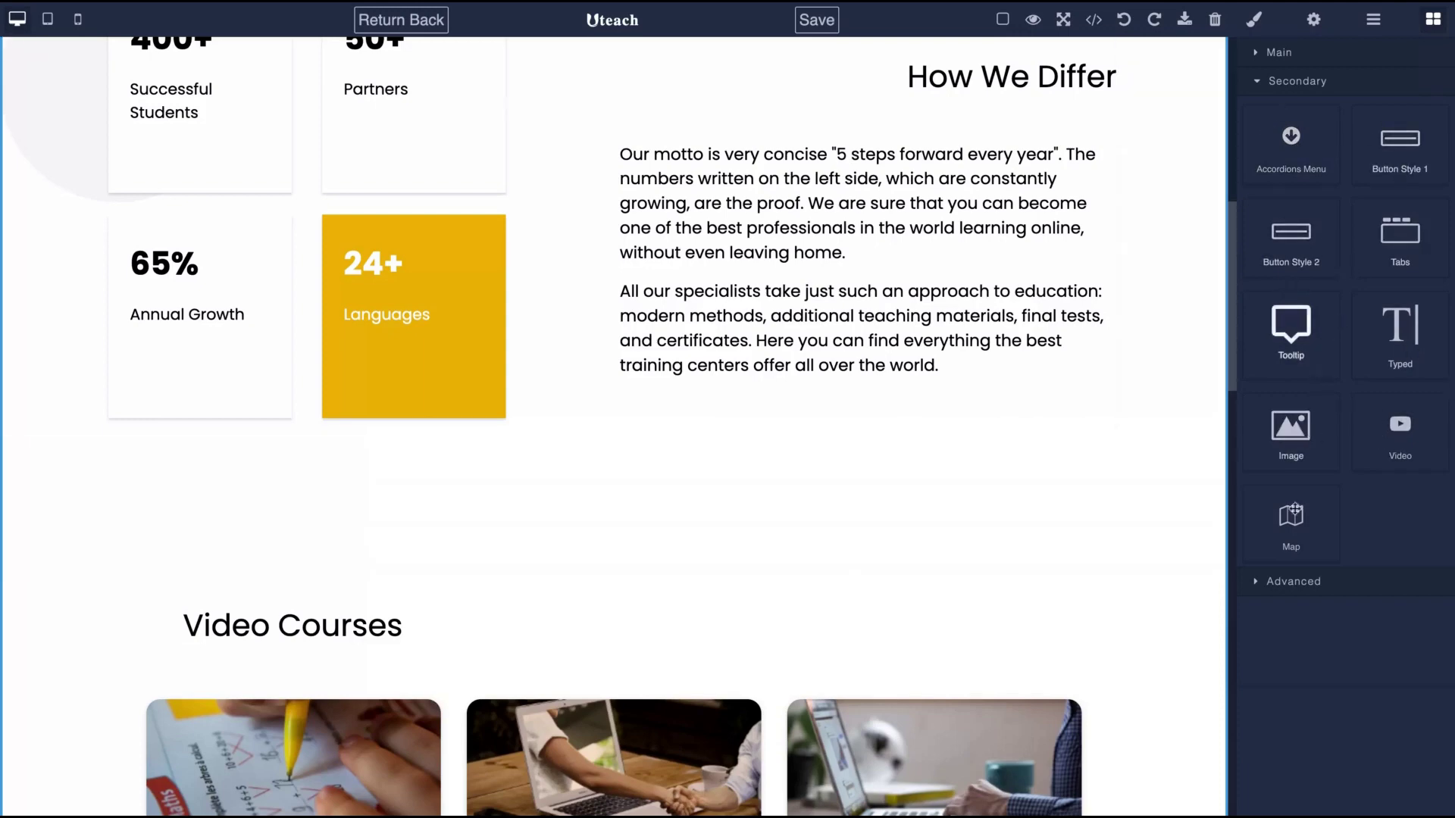
left_click(1262, 581)
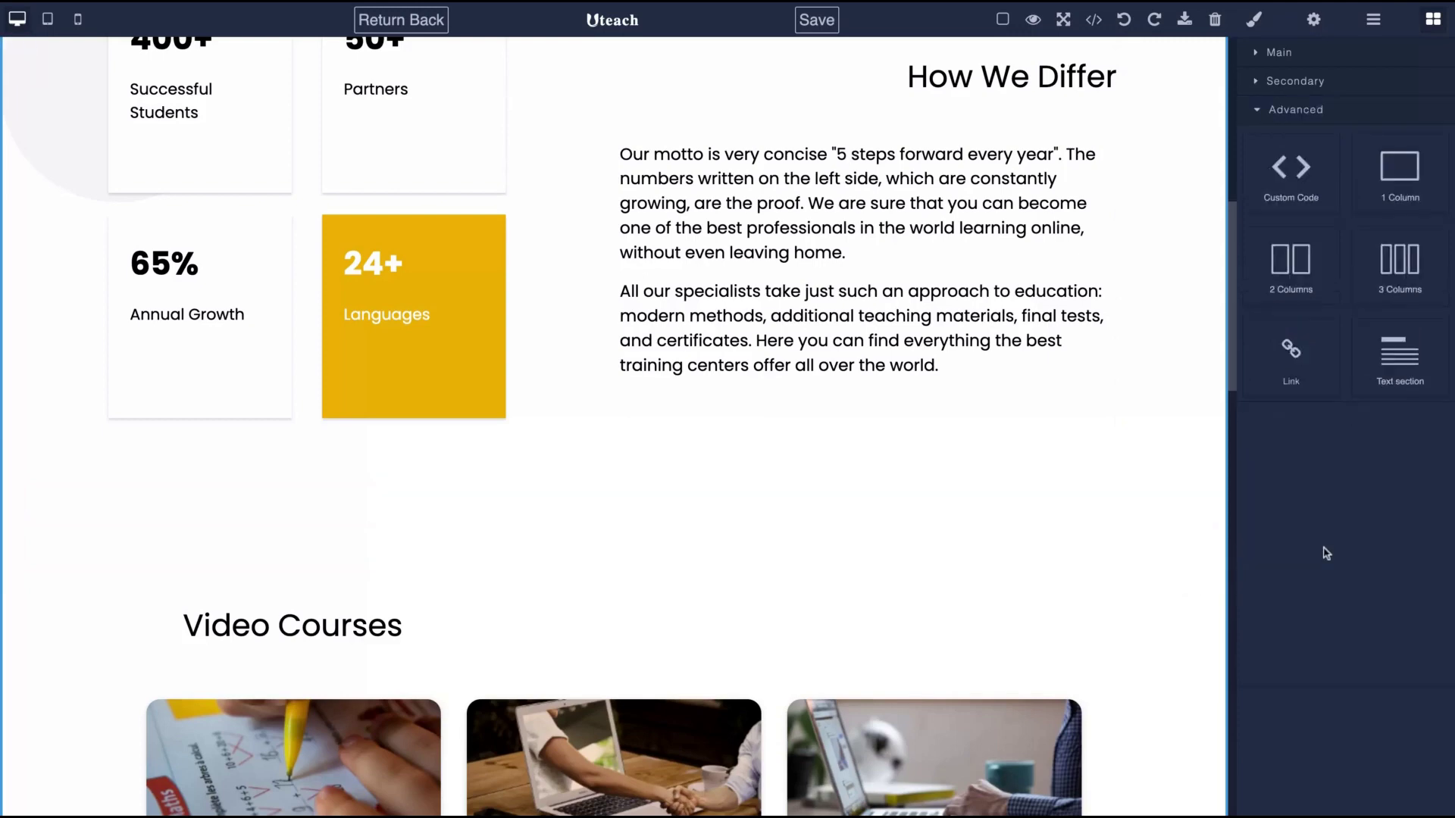
left_click(1275, 52)
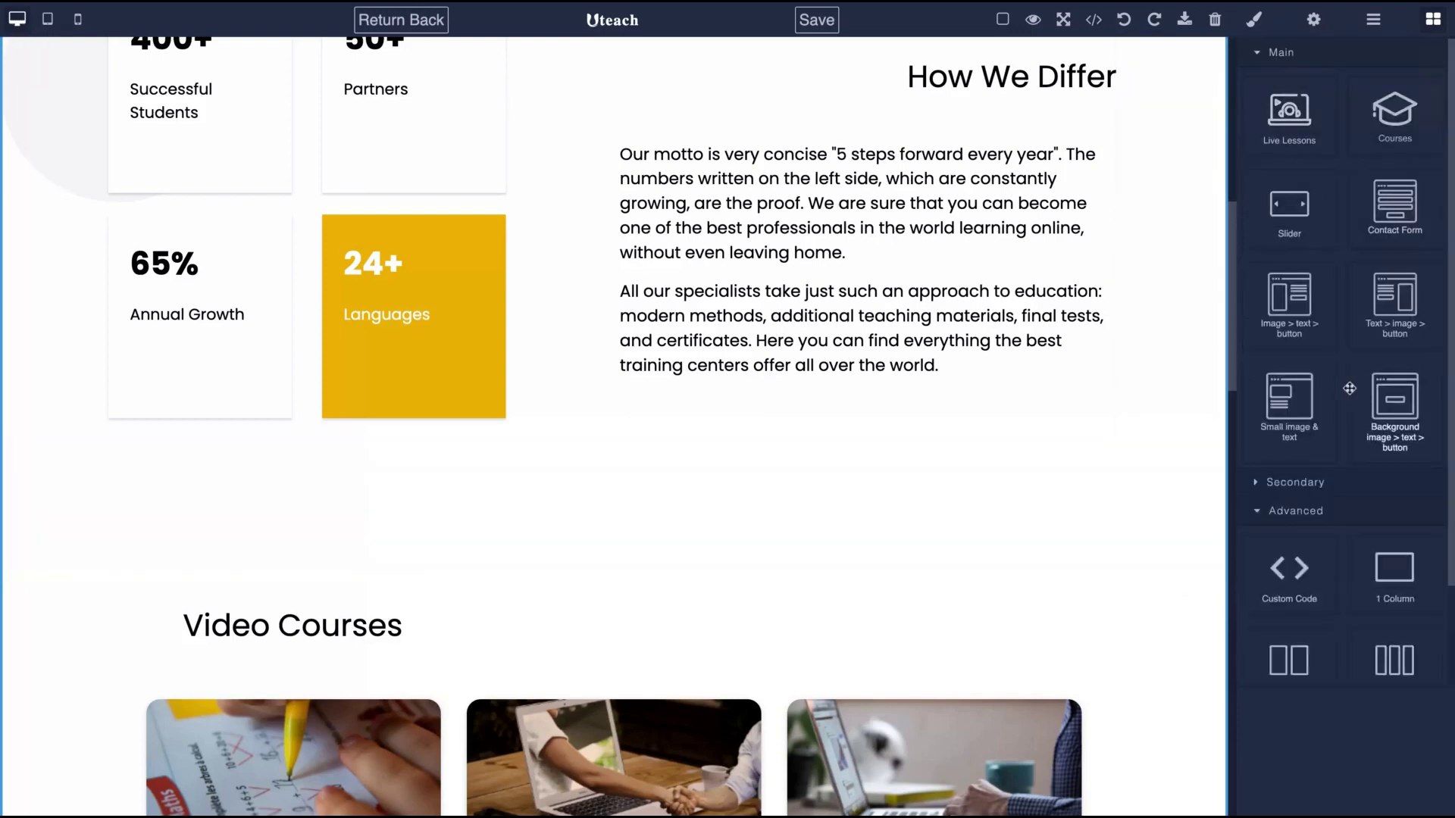
left_click(1255, 482)
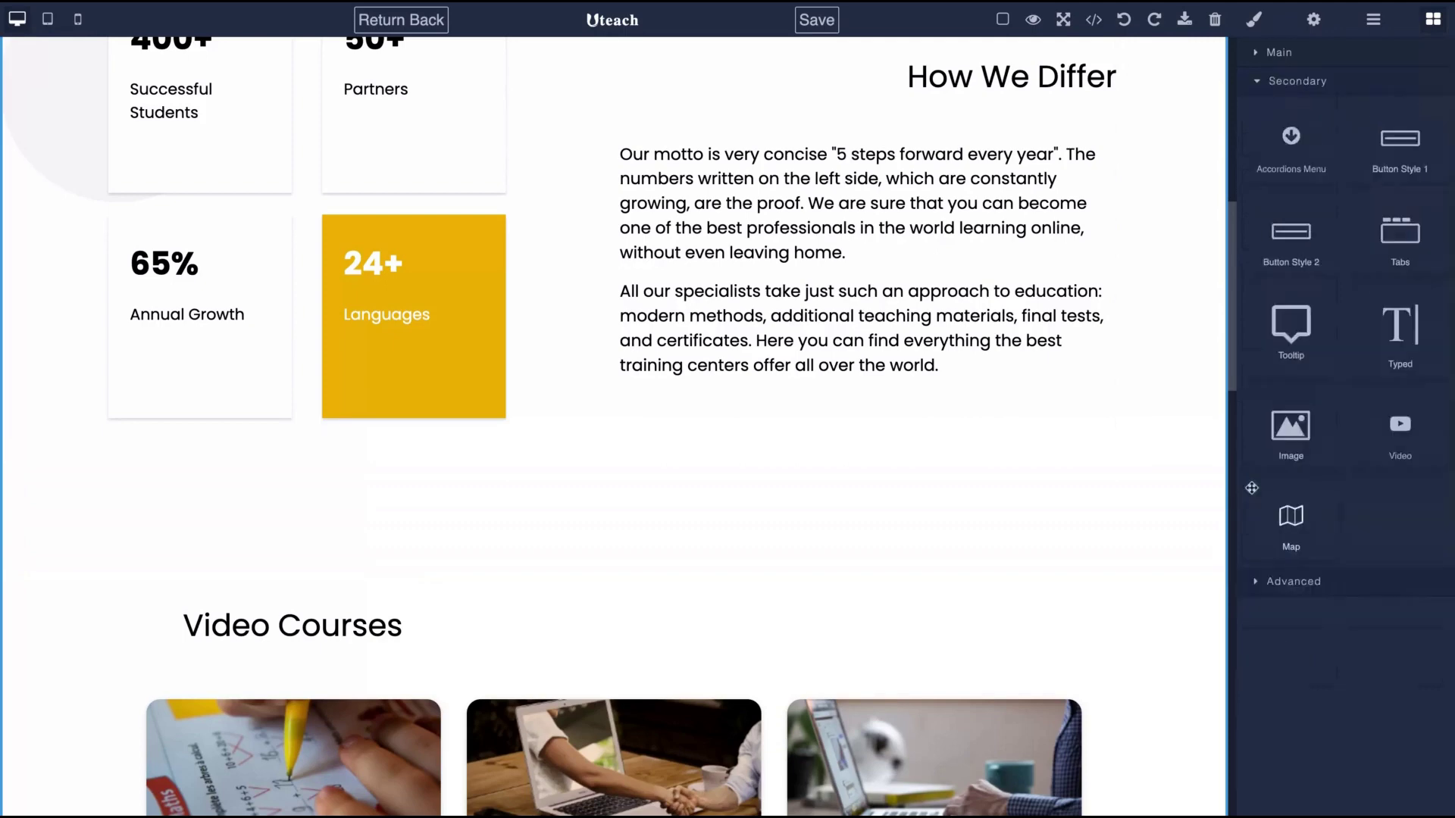
Add a Video block below the stats with a YouTube provider, keeping only the pasted video ID.
left_click_drag(1399, 426, 562, 497)
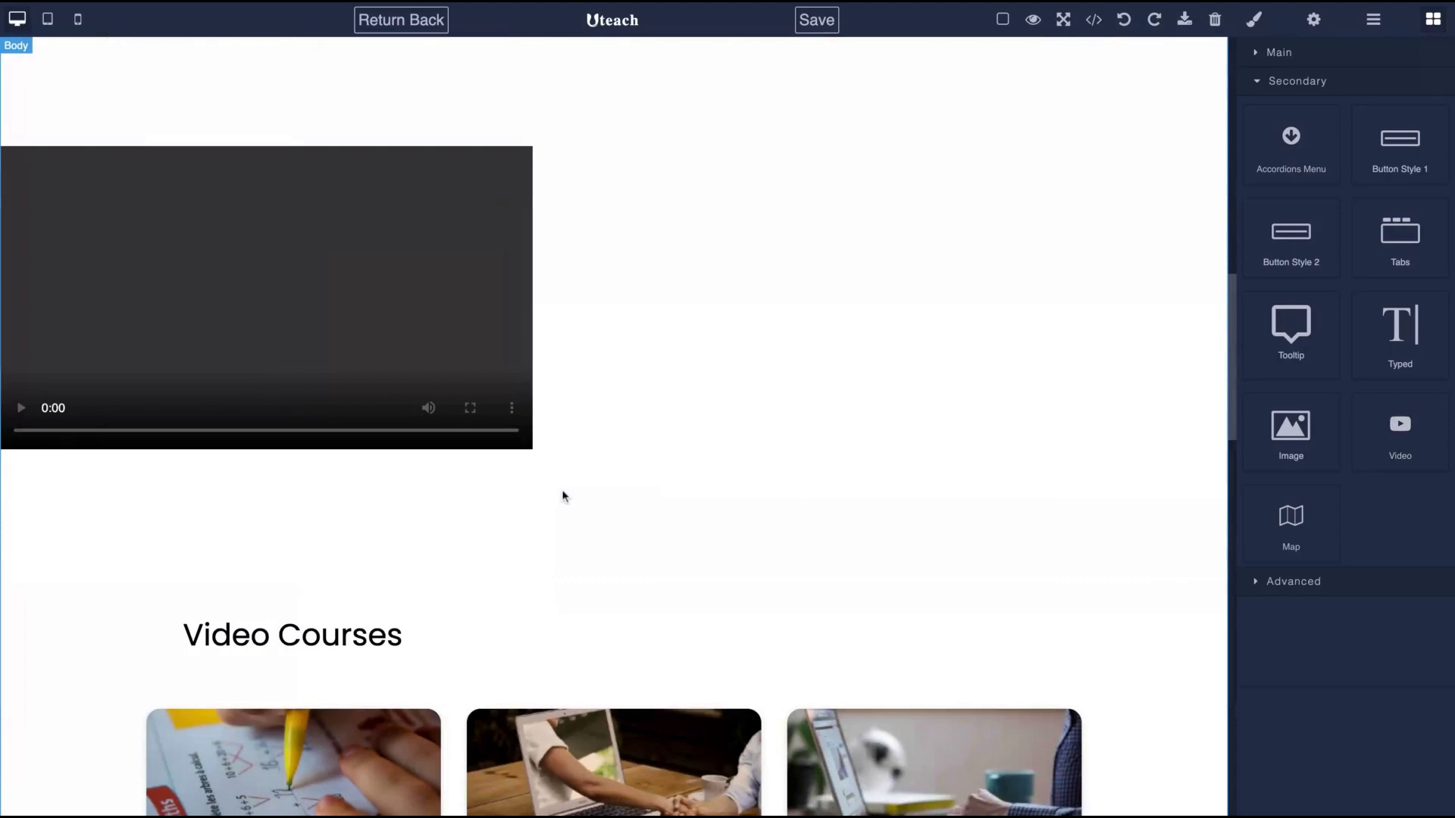
left_click(174, 376)
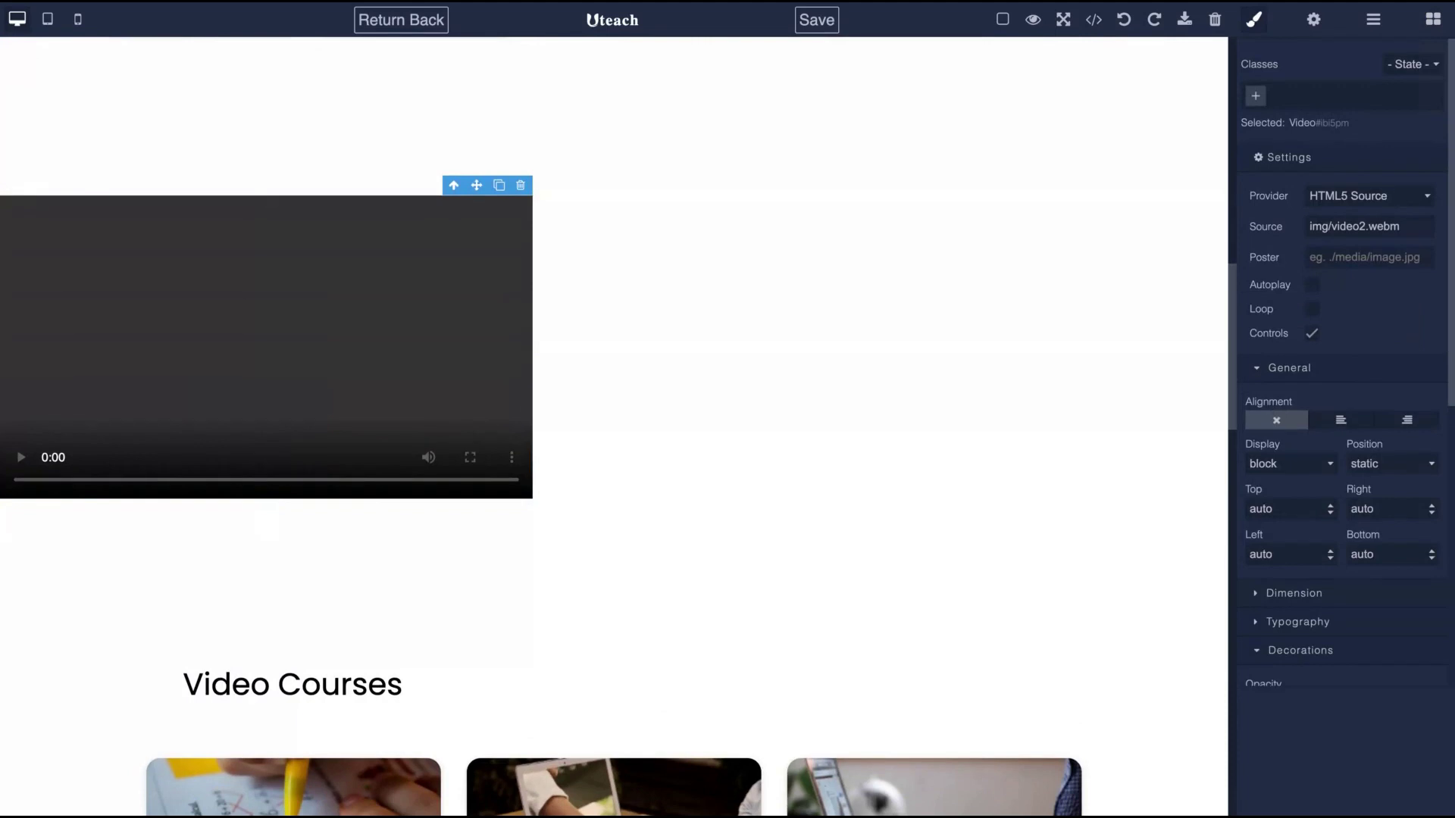
left_click(1364, 216)
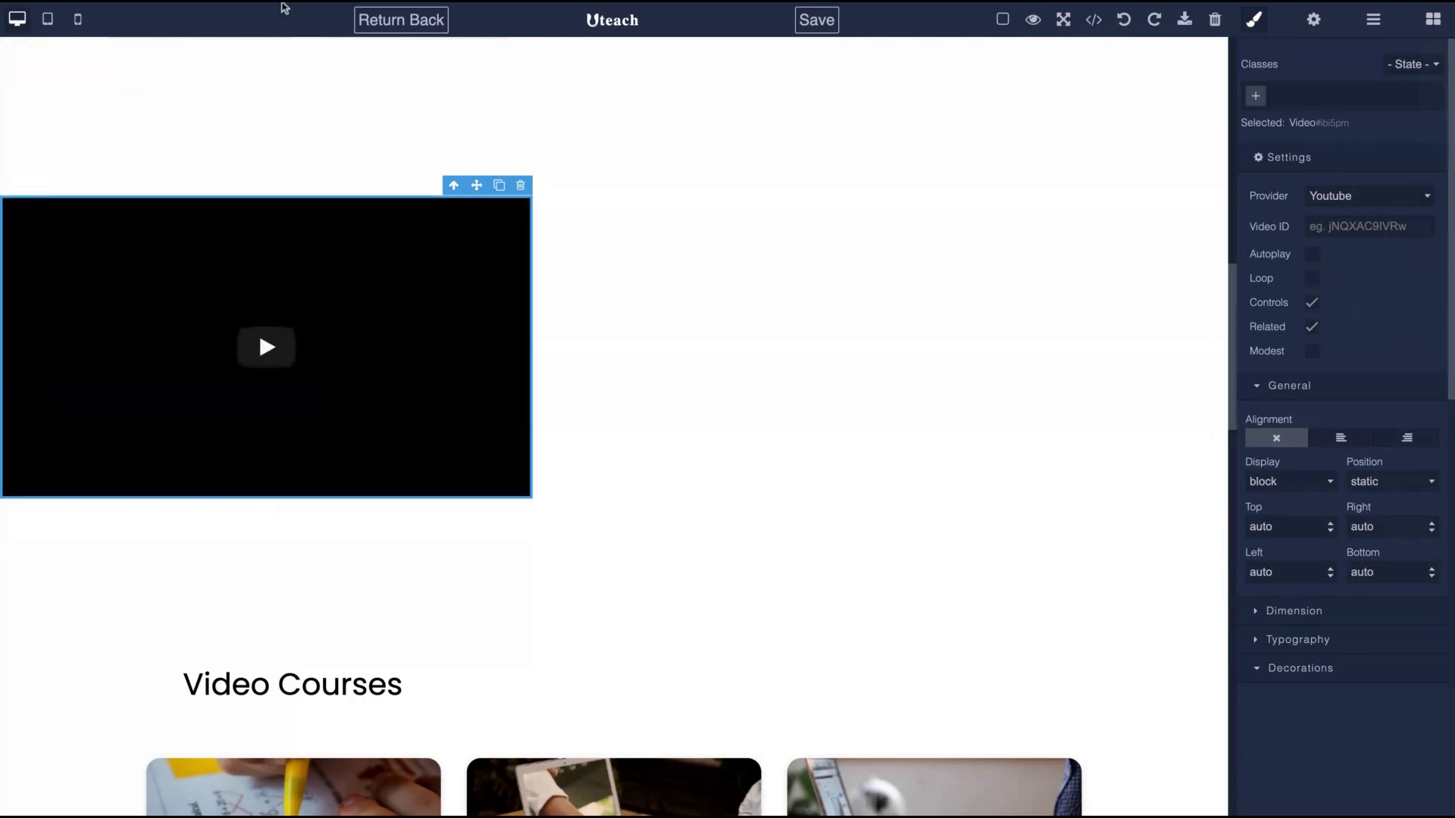
left_click(1353, 226)
key("ctrl+v")
double_click(1350, 225)
left_click(1350, 226)
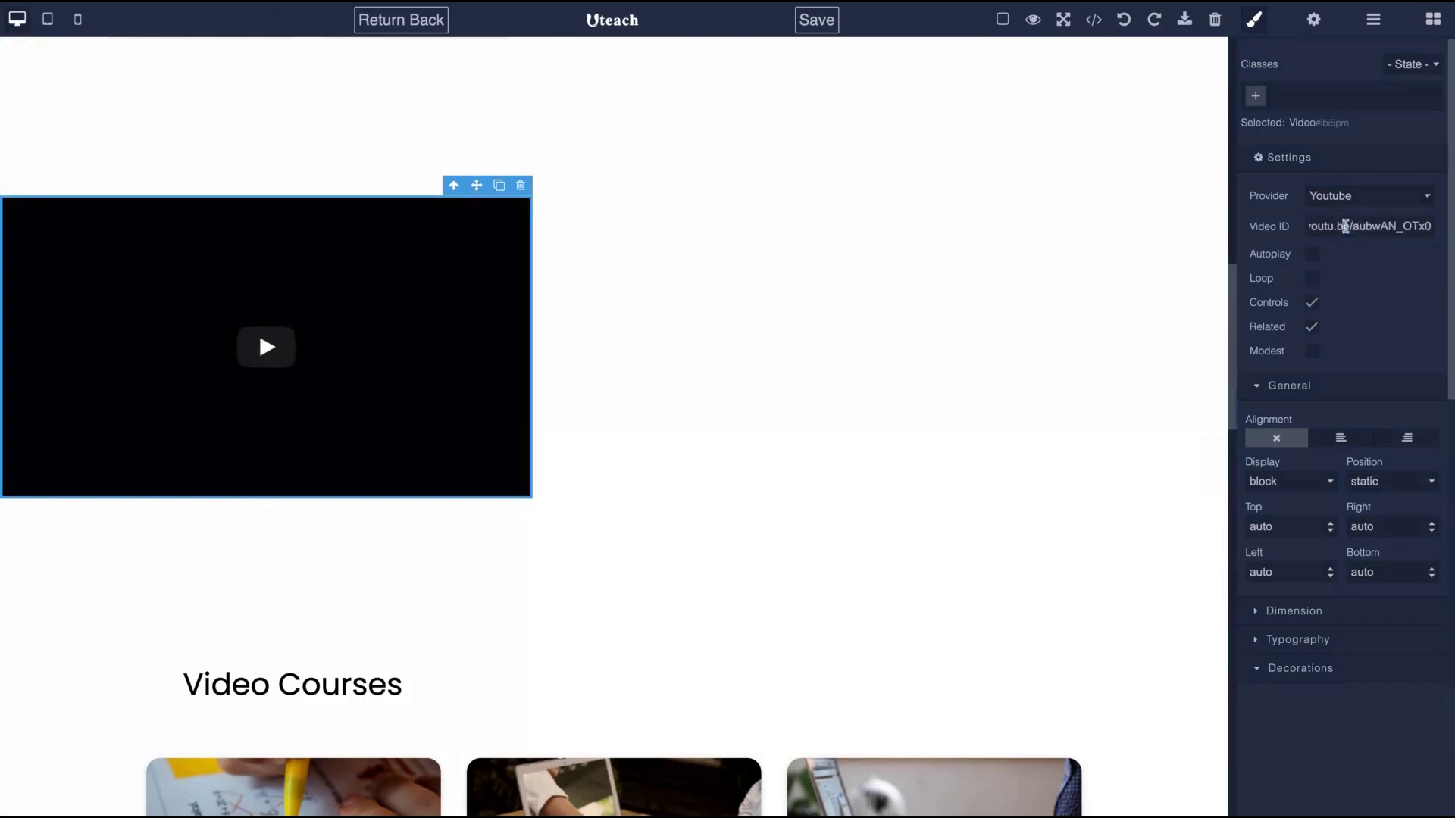
left_click_drag(1350, 227, 1307, 227)
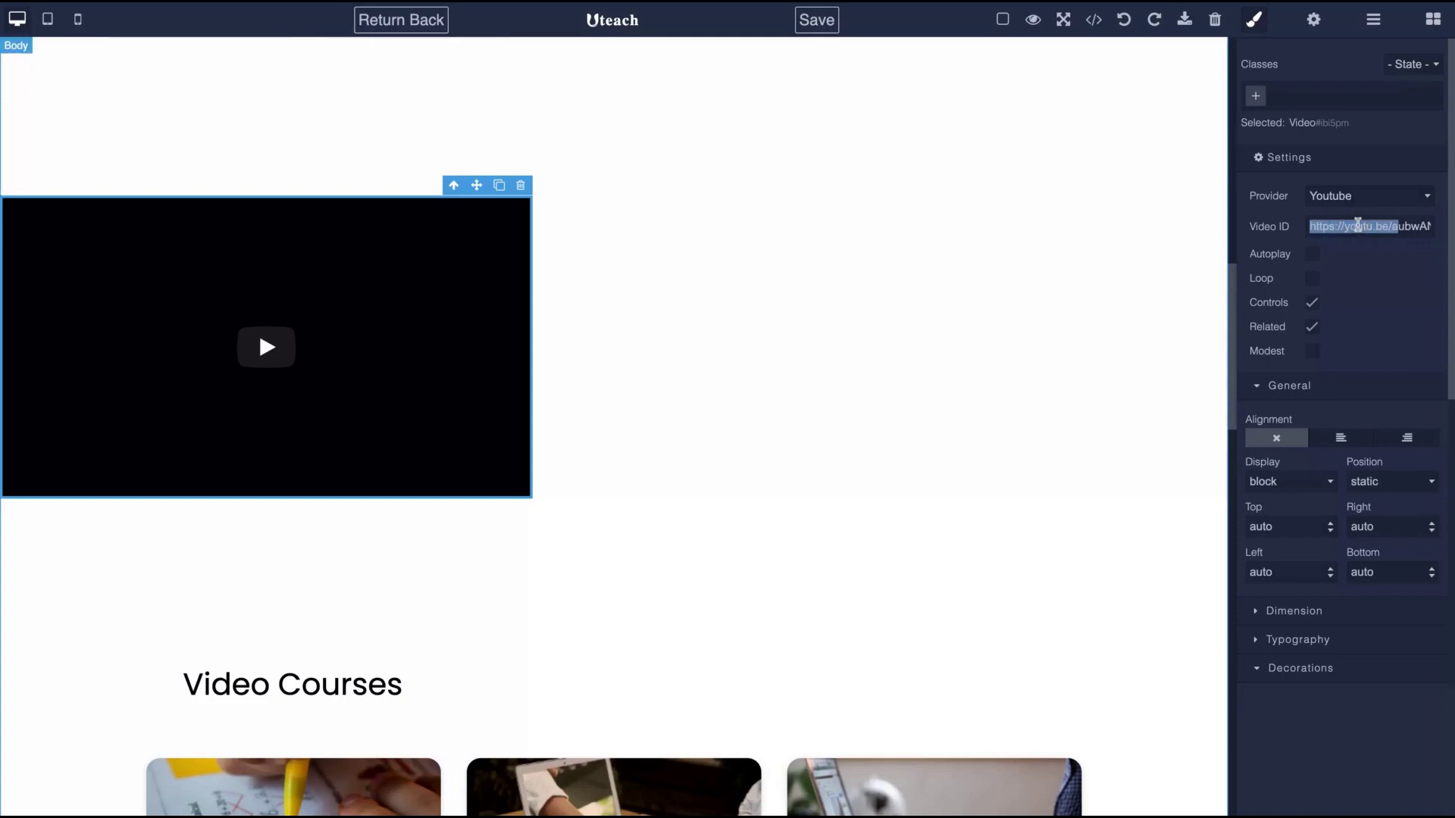
key("BackSpace")
scroll(521, 280, "up", 1)
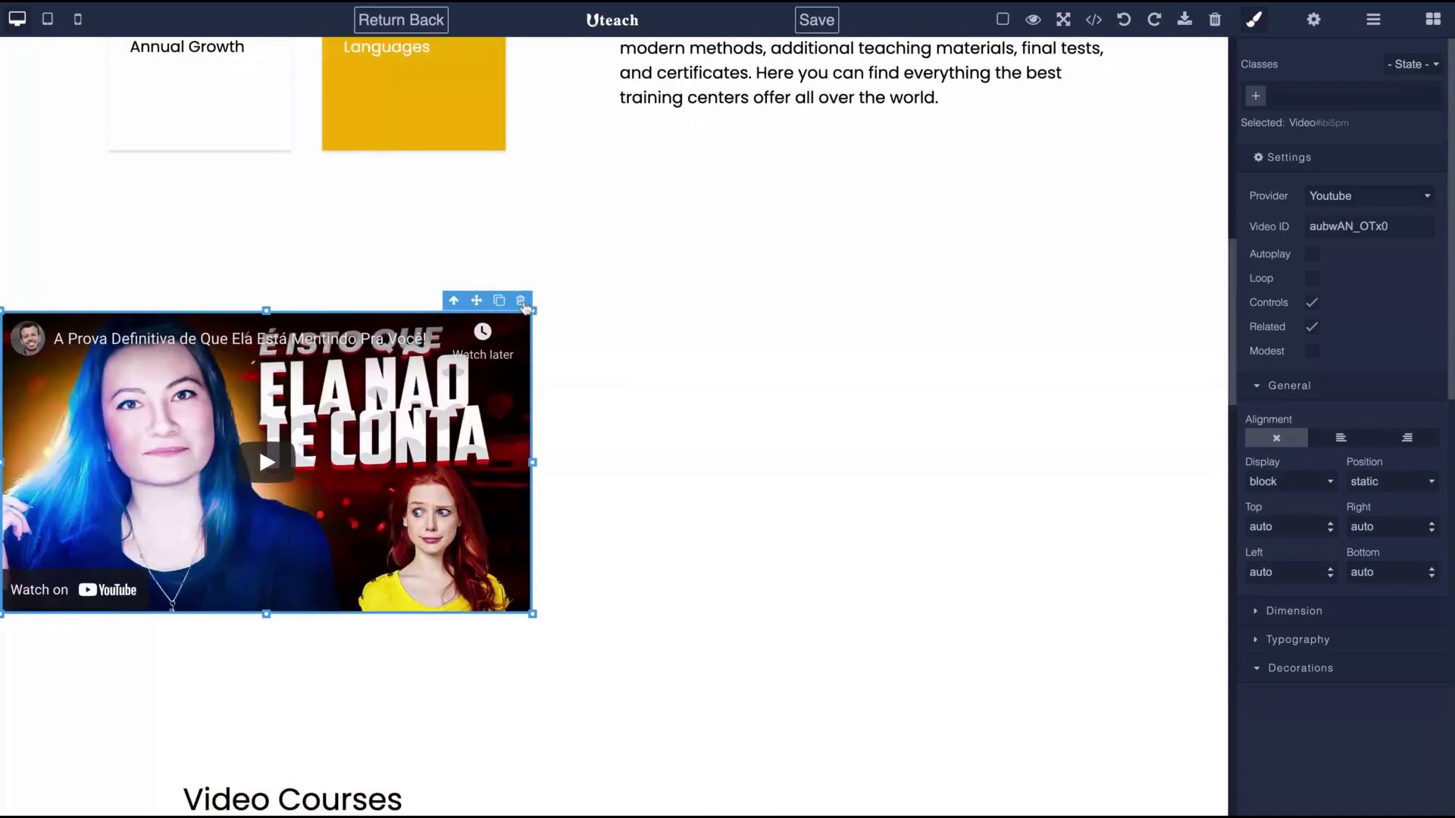
Delete the video block and undo the page edits back to the original.
left_click(522, 303)
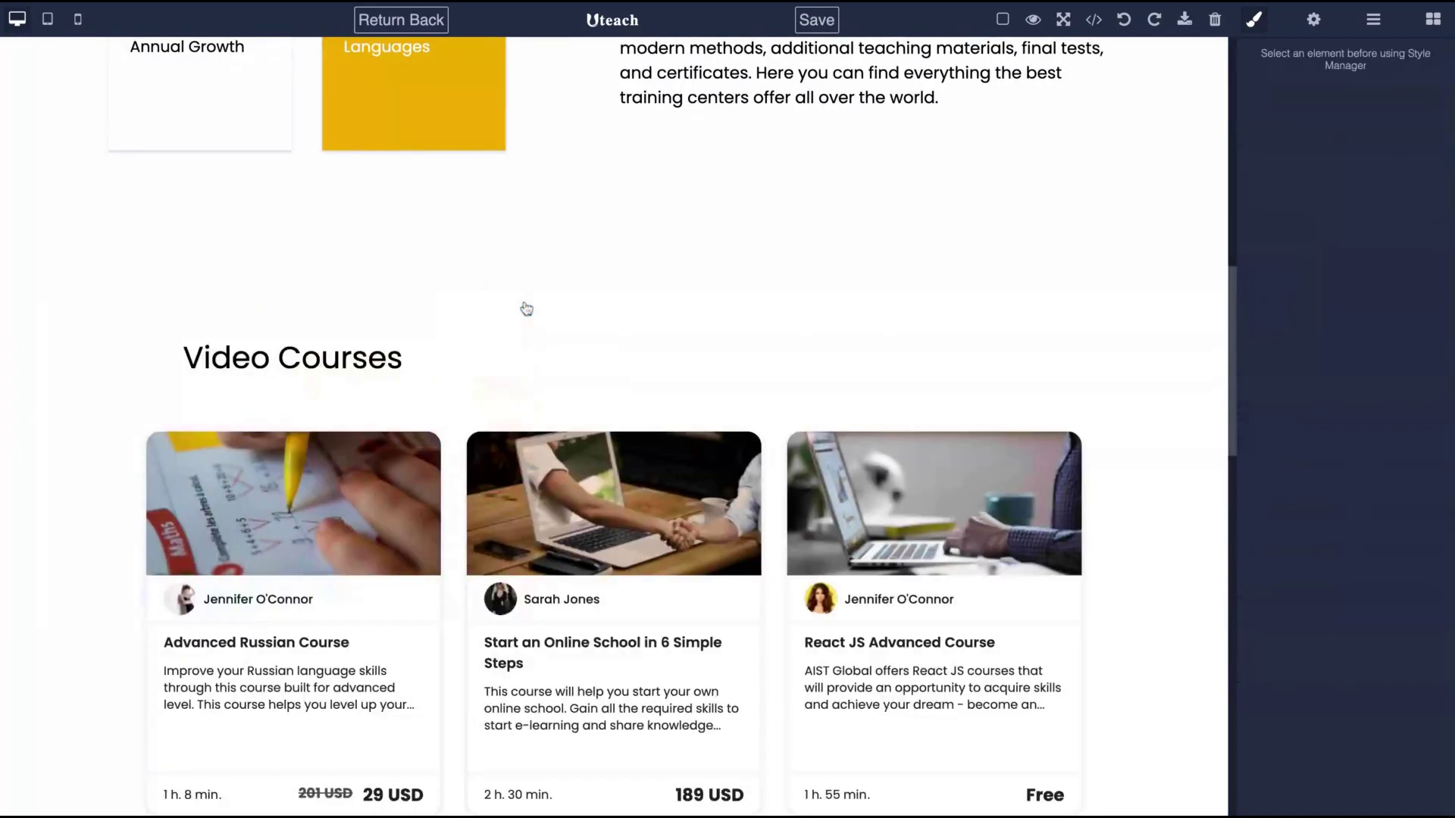
left_click(1124, 22)
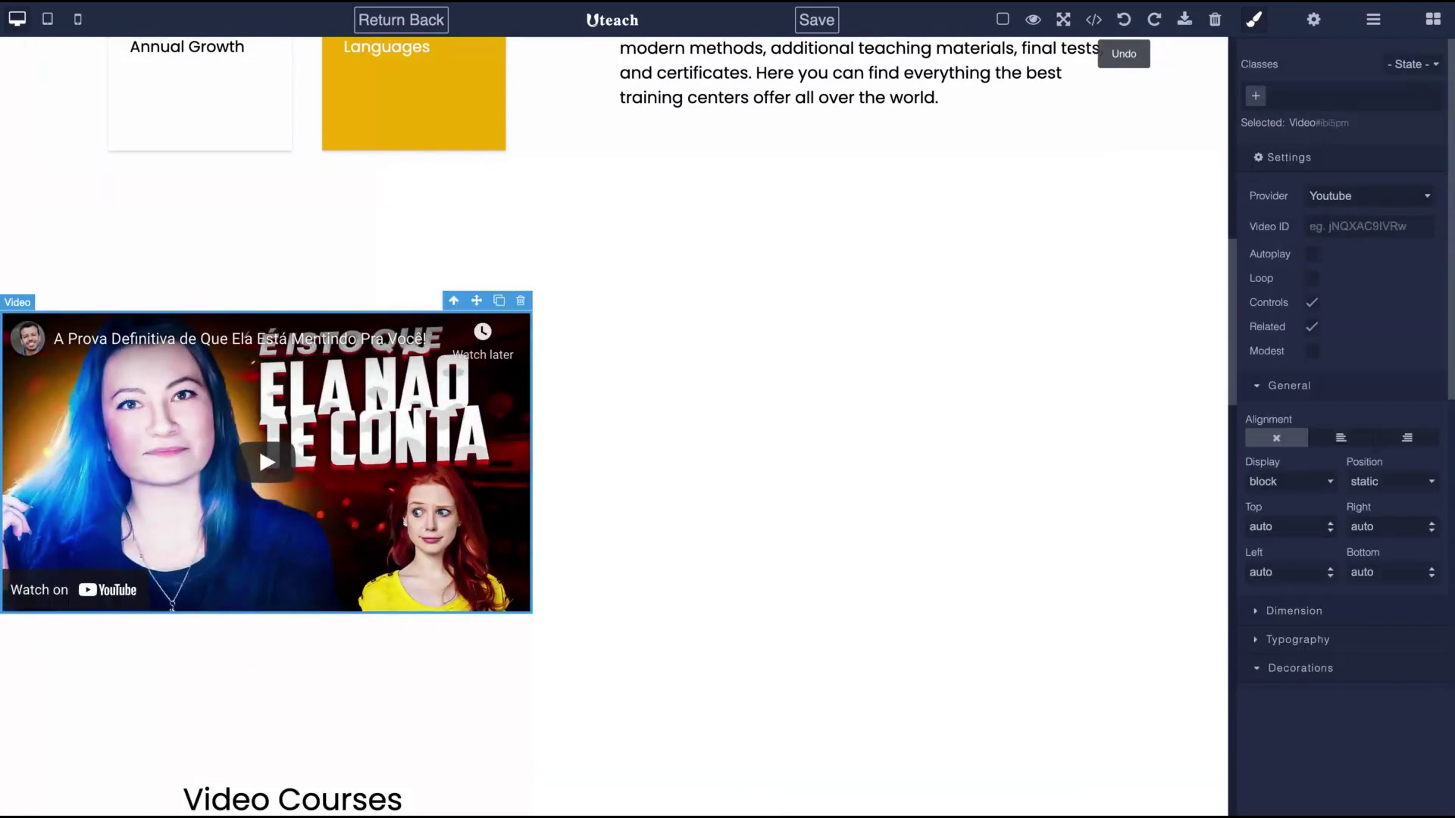
left_click(1124, 19)
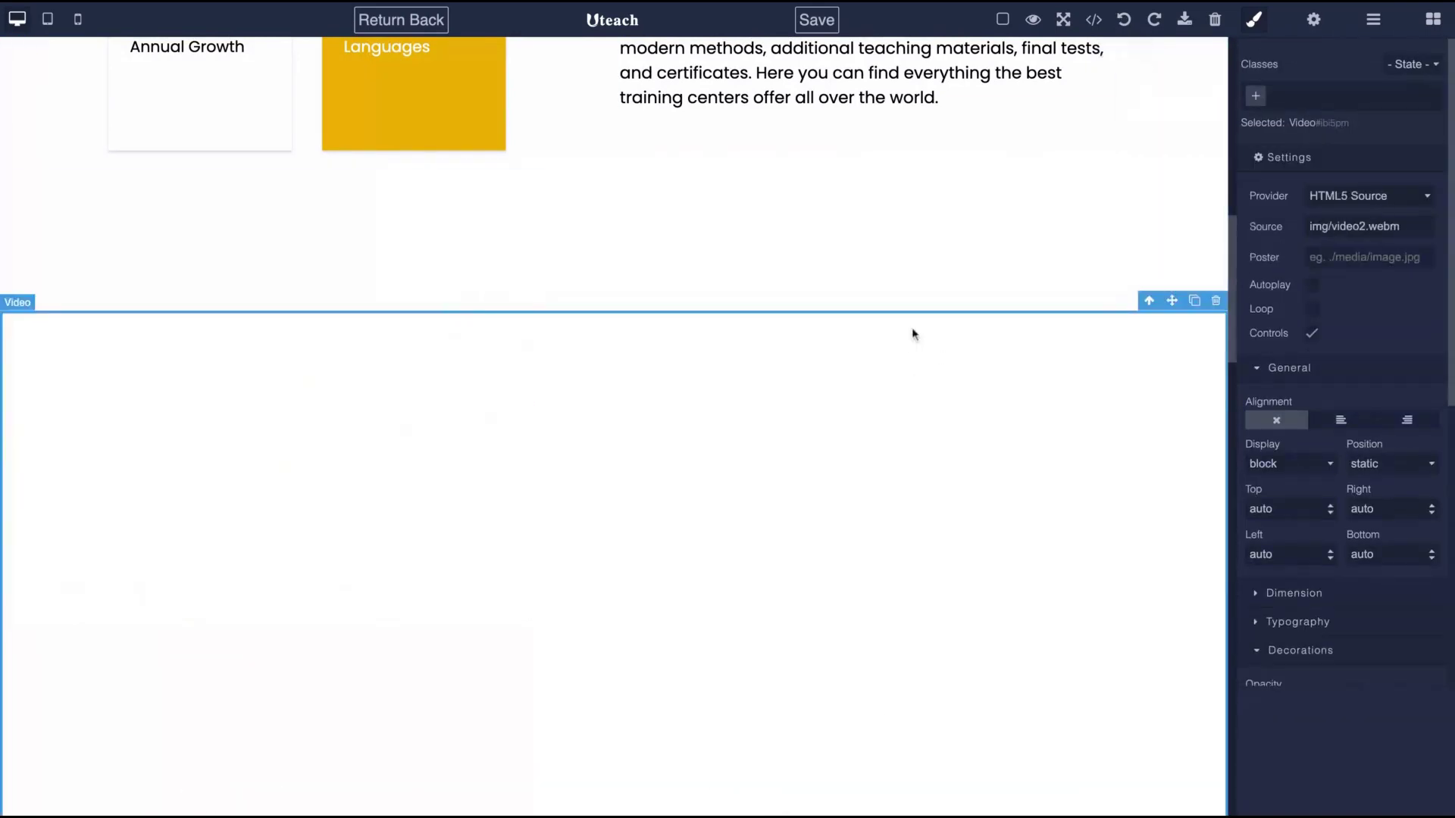
scroll(913, 307, "up", 5)
scroll(618, 428, "up", 4)
scroll(682, 393, "down", 7)
scroll(682, 393, "down", 2)
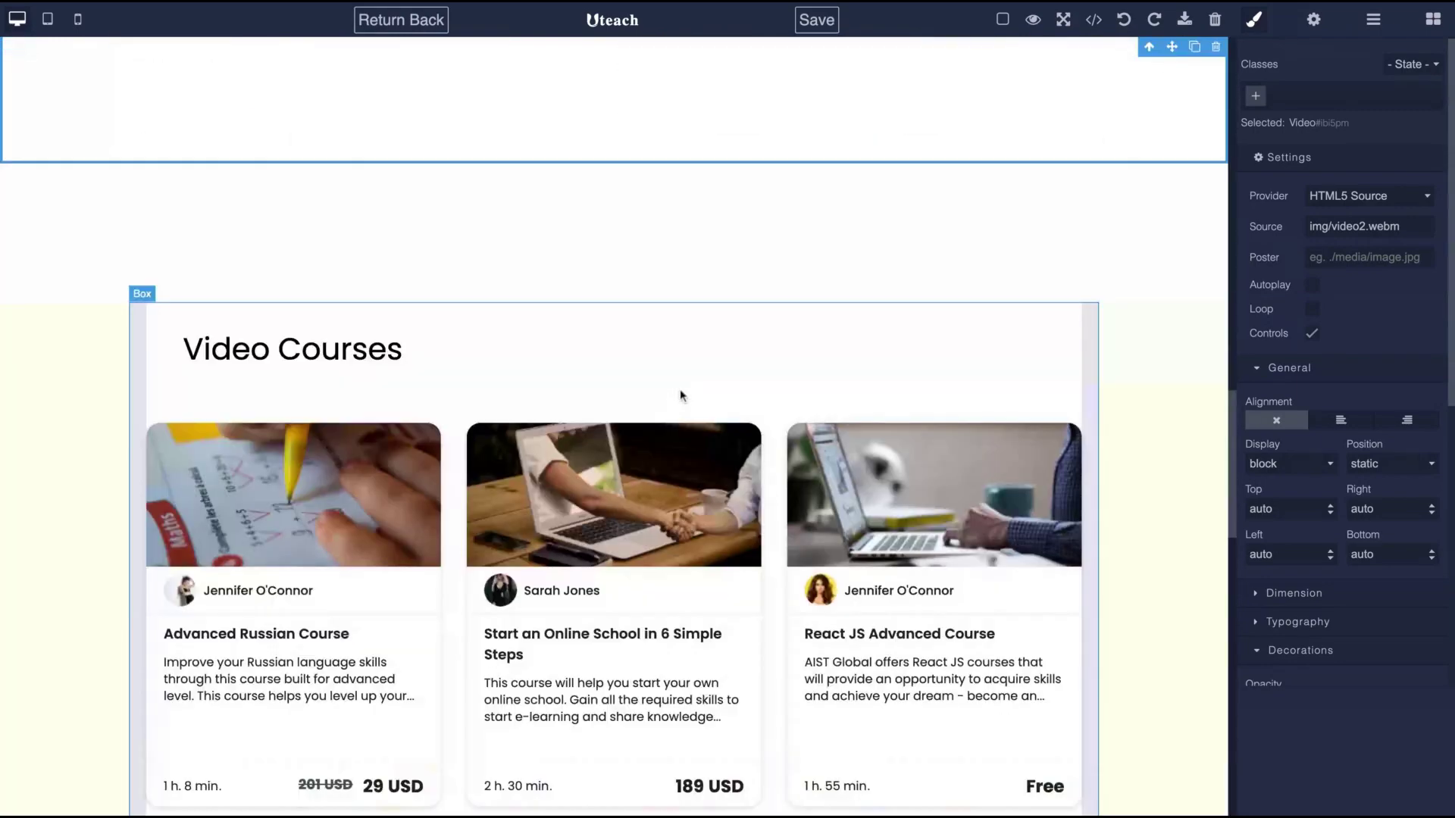
scroll(734, 341, "up", 5)
scroll(734, 370, "up", 2)
scroll(796, 296, "up", 5)
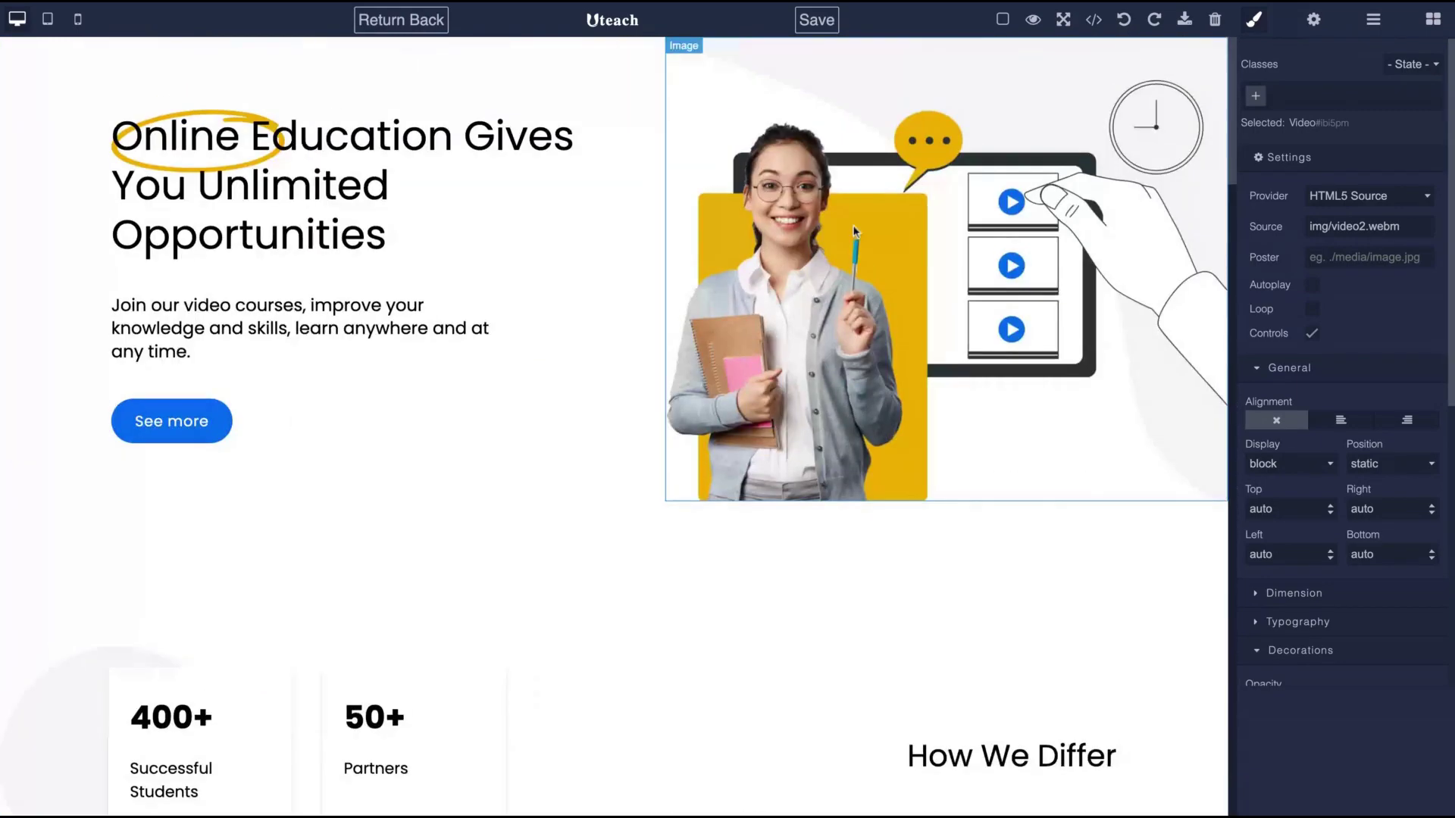
left_click(1125, 20)
scroll(720, 228, "down", 4)
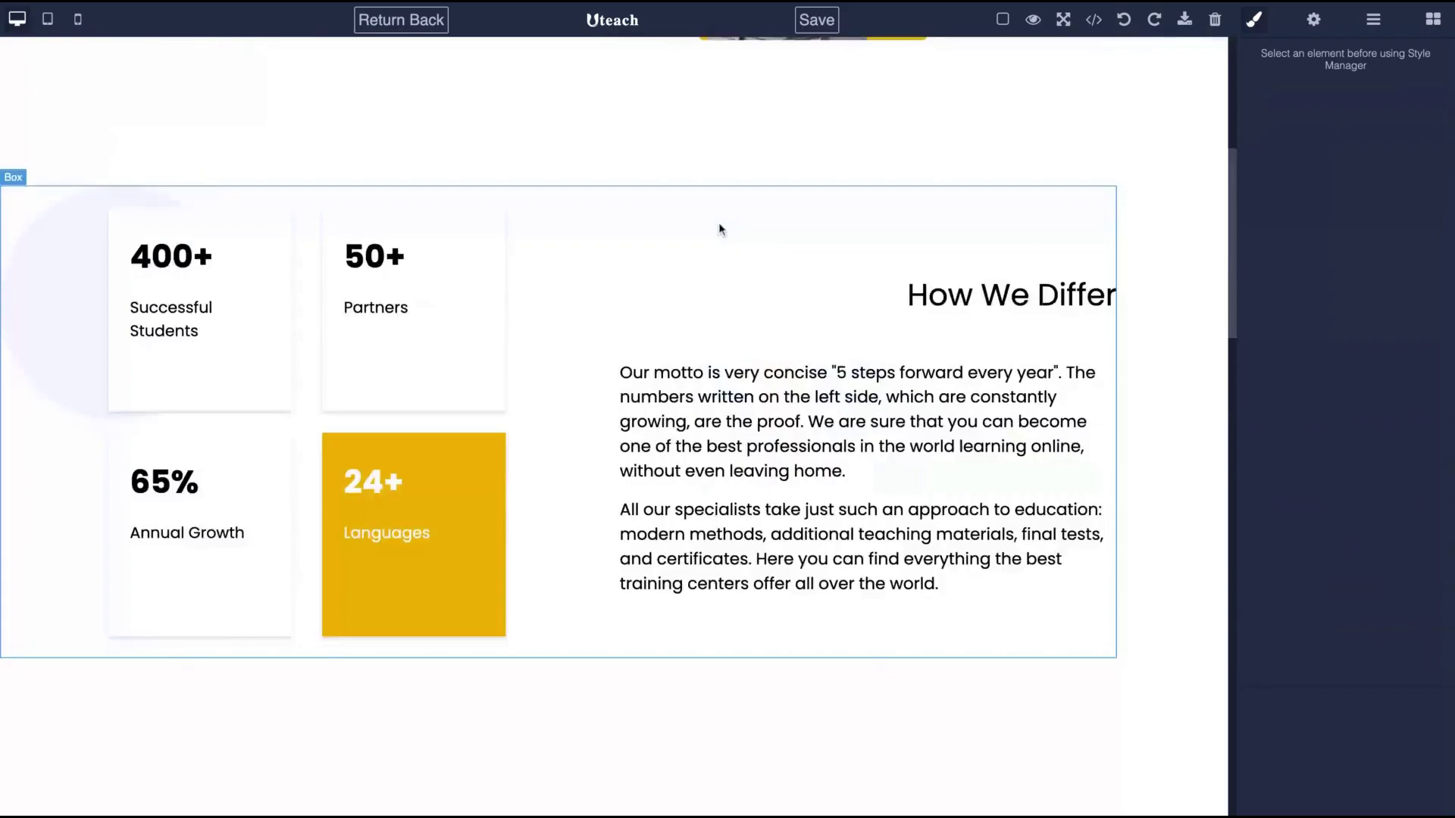
scroll(721, 228, "down", 10)
scroll(647, 379, "up", 3)
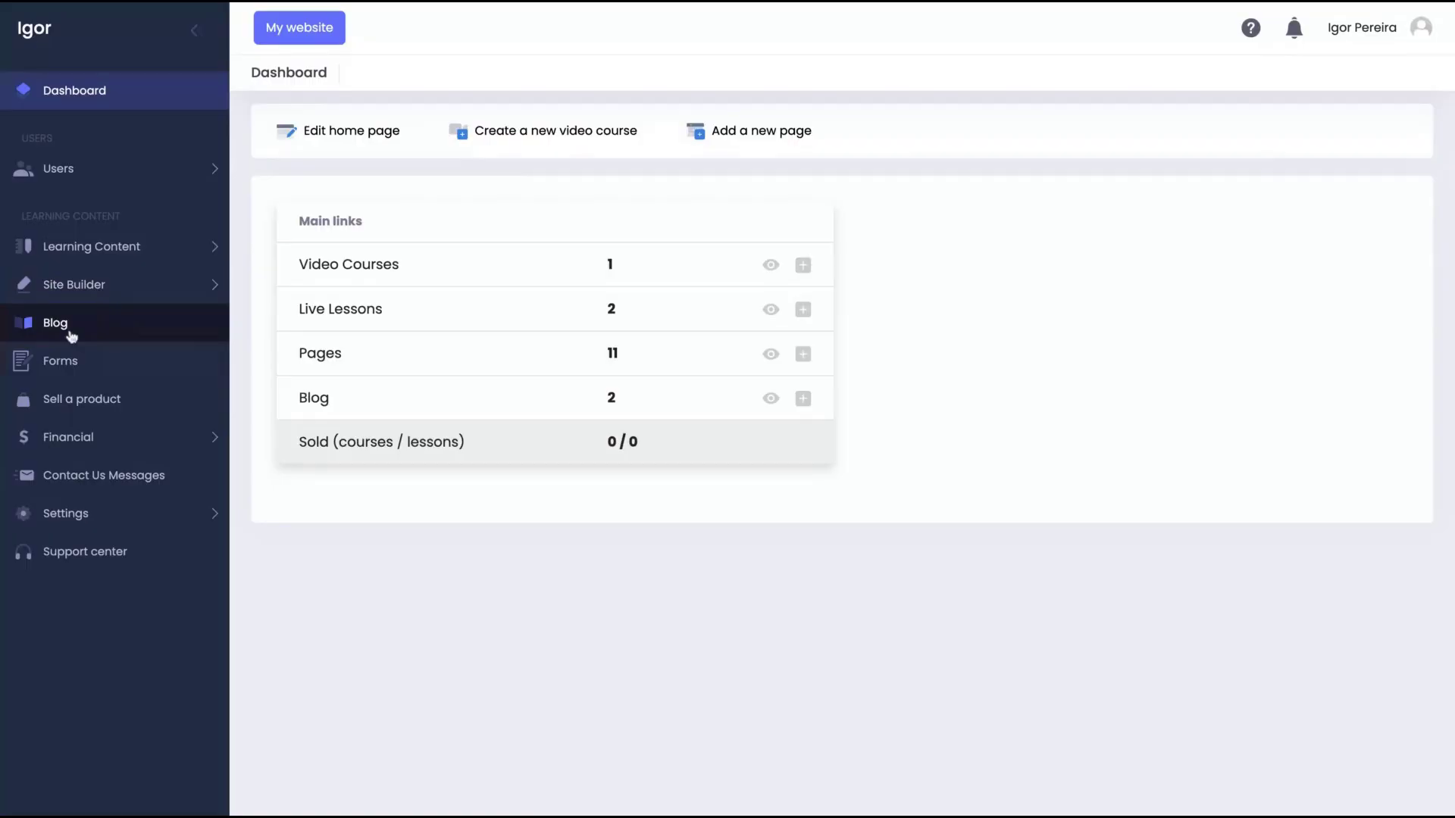
Open the Blog list showing the two articles on pricing and creating online courses.
left_click(69, 327)
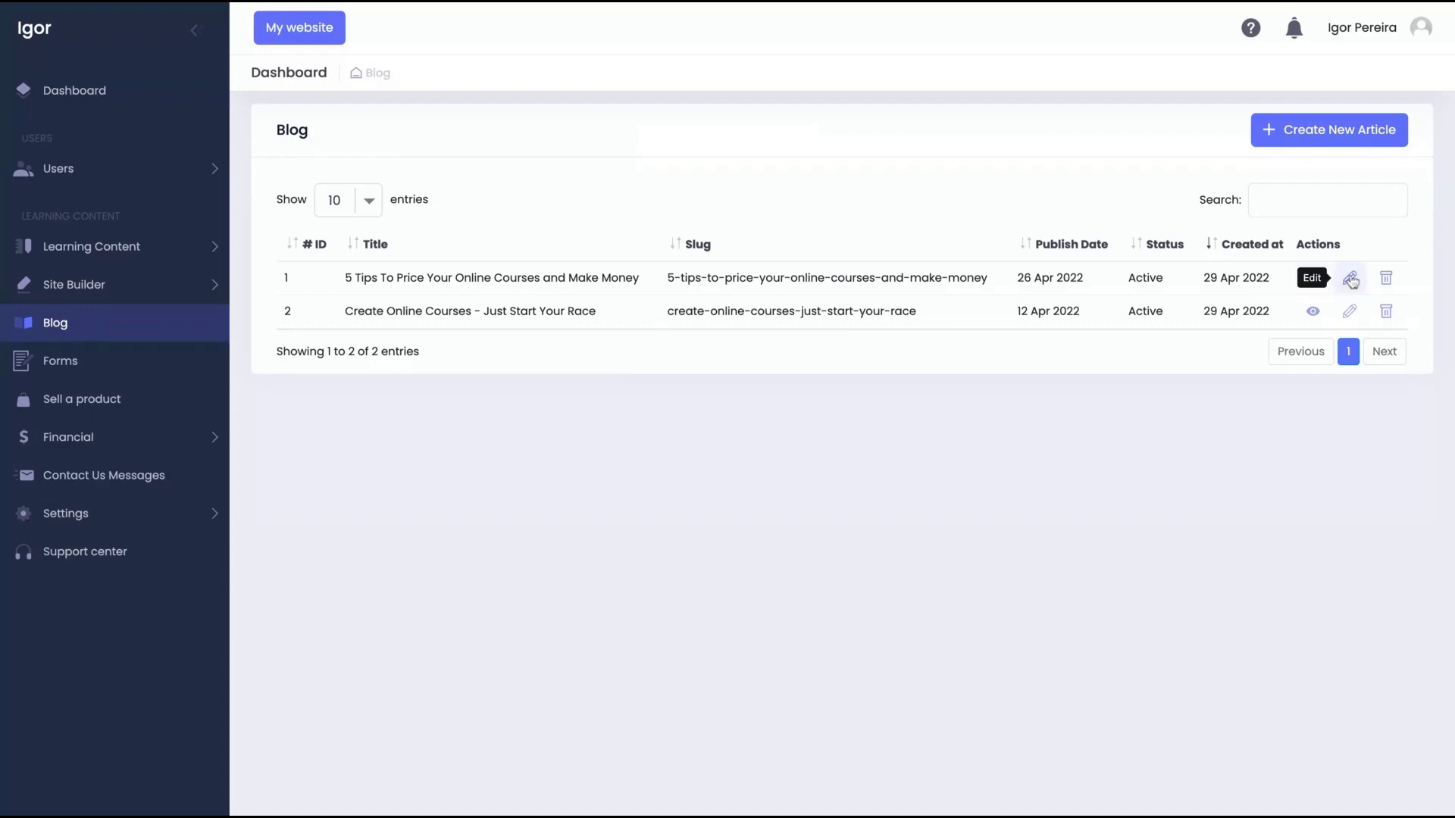
Open the pricing-tips article and check its meta title, description and keywords fields.
left_click(1350, 280)
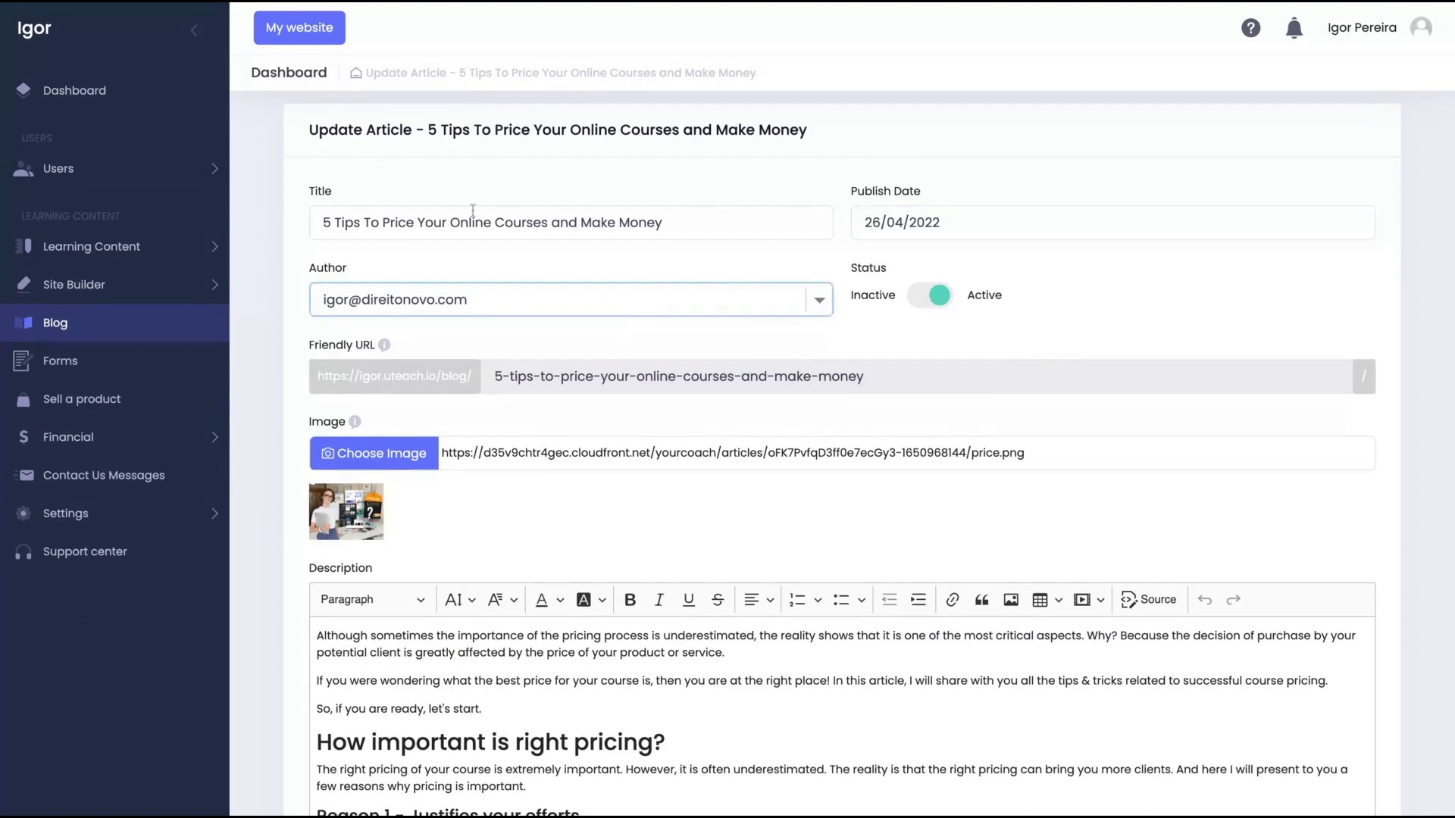
scroll(481, 329, "down", 2)
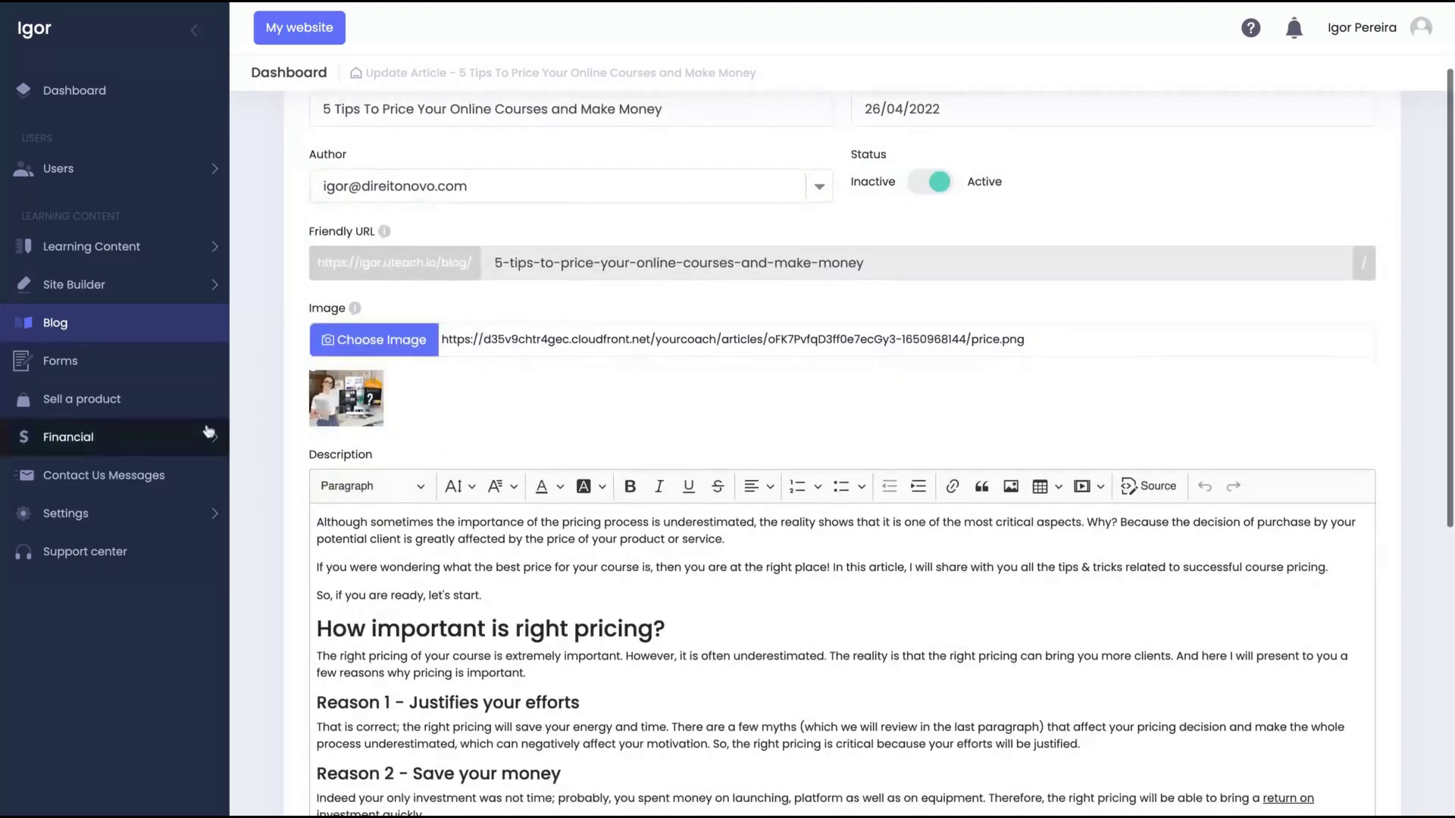
scroll(486, 407, "down", 1)
scroll(545, 454, "down", 2)
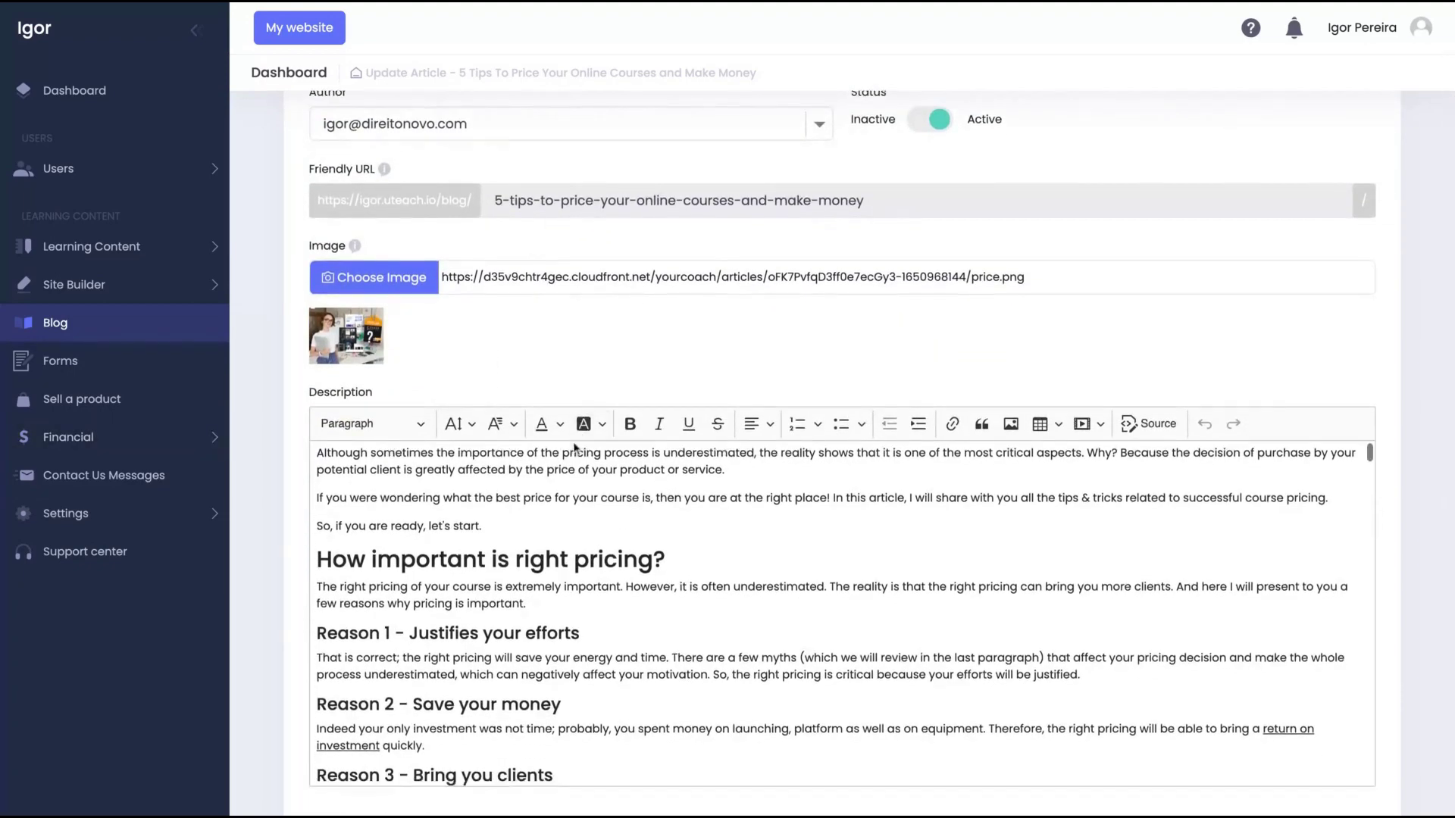
scroll(572, 464, "down", 2)
scroll(572, 464, "up", 3)
scroll(245, 365, "down", 3)
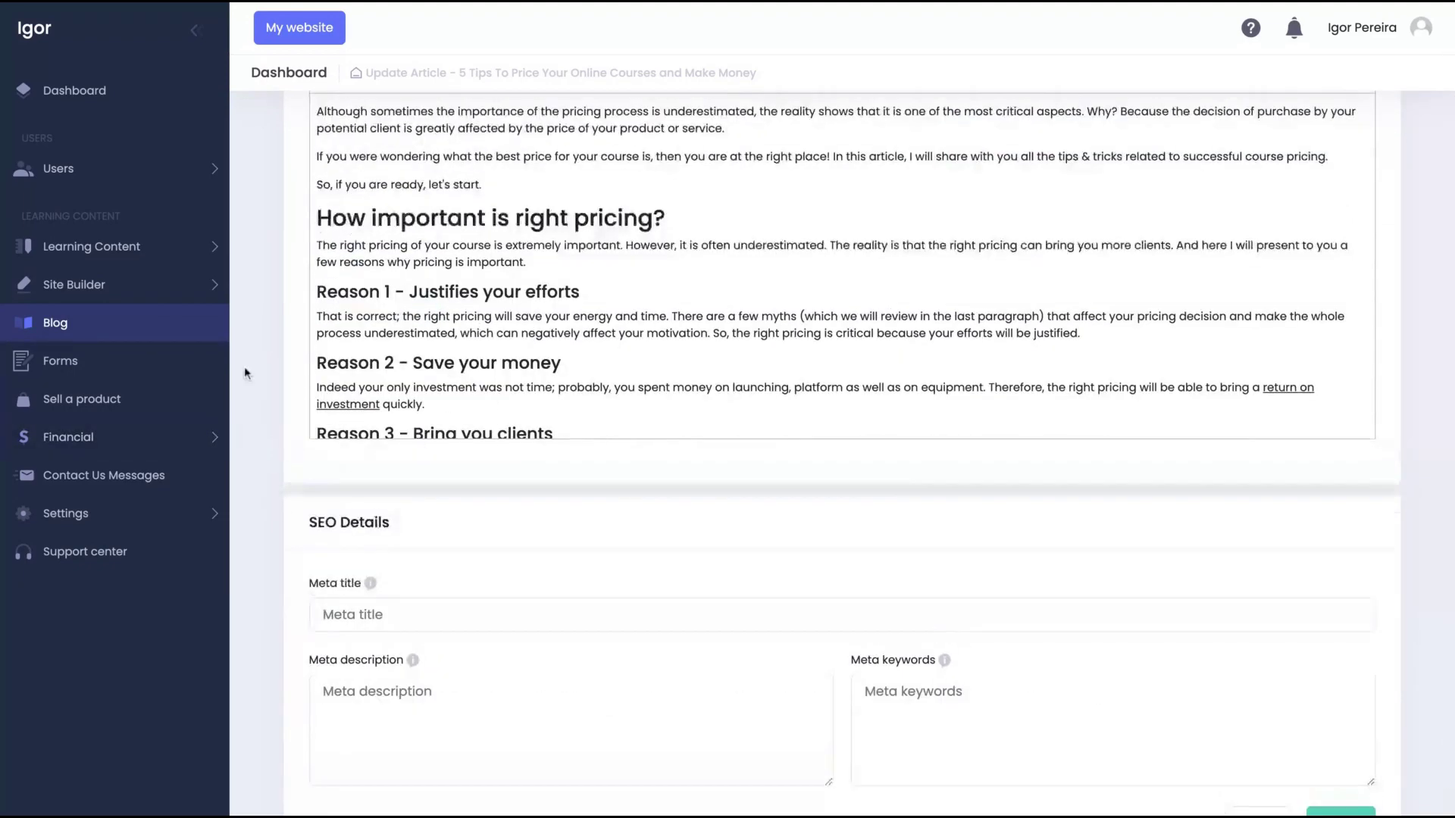
scroll(244, 367, "up", 2)
scroll(637, 341, "down", 3)
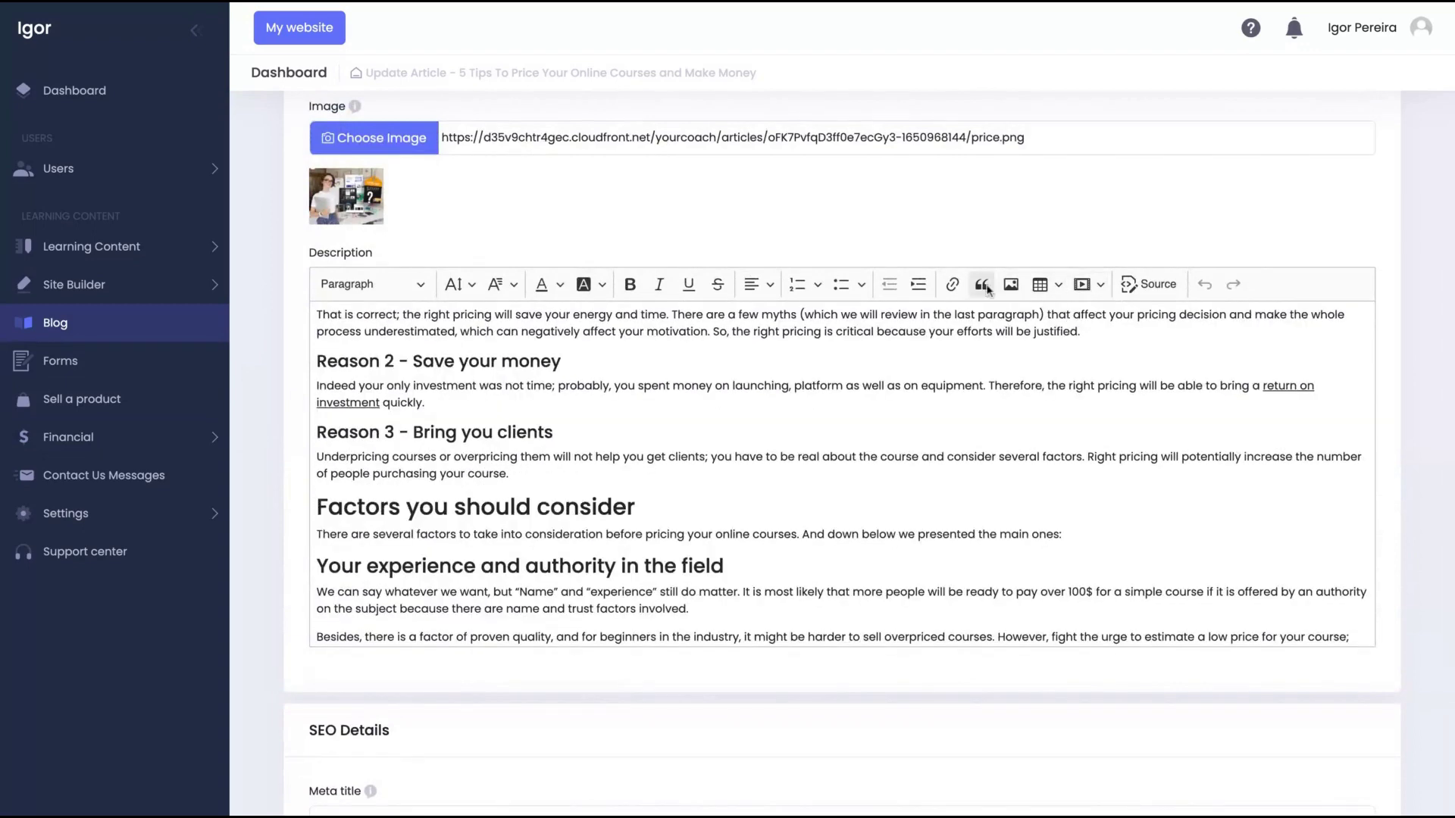
scroll(283, 576, "down", 4)
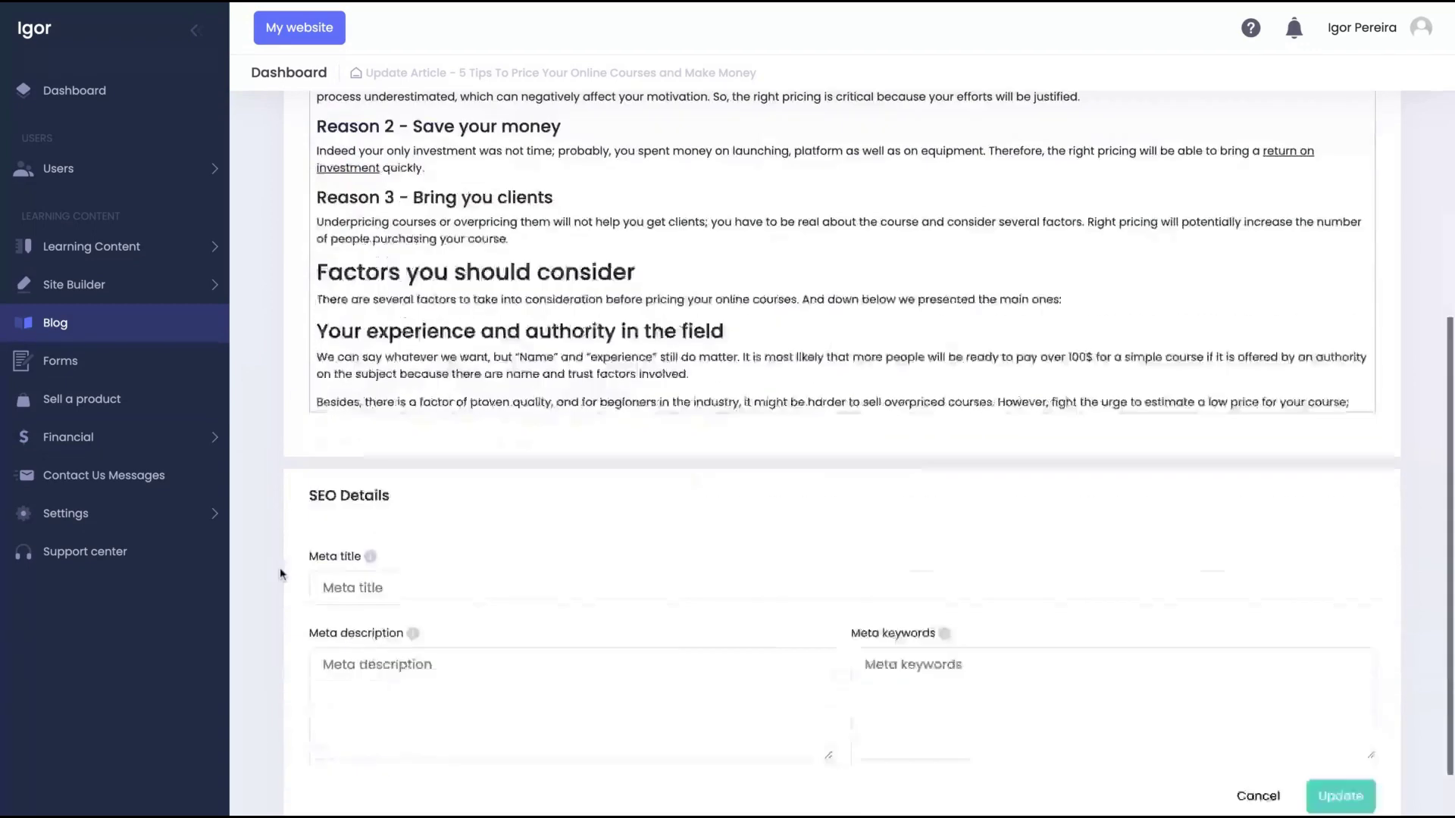
scroll(283, 577, "down", 1)
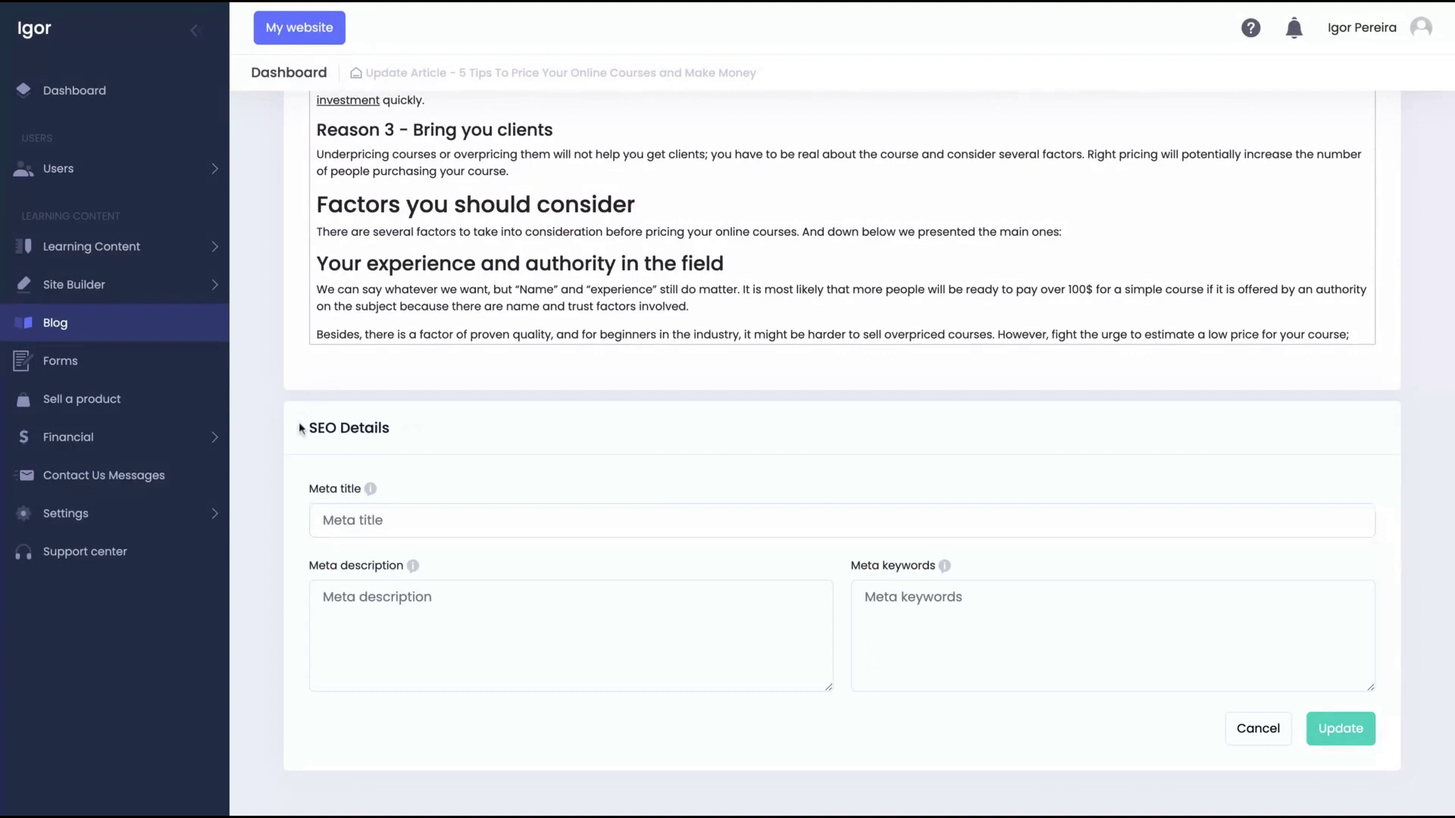
left_click(348, 514)
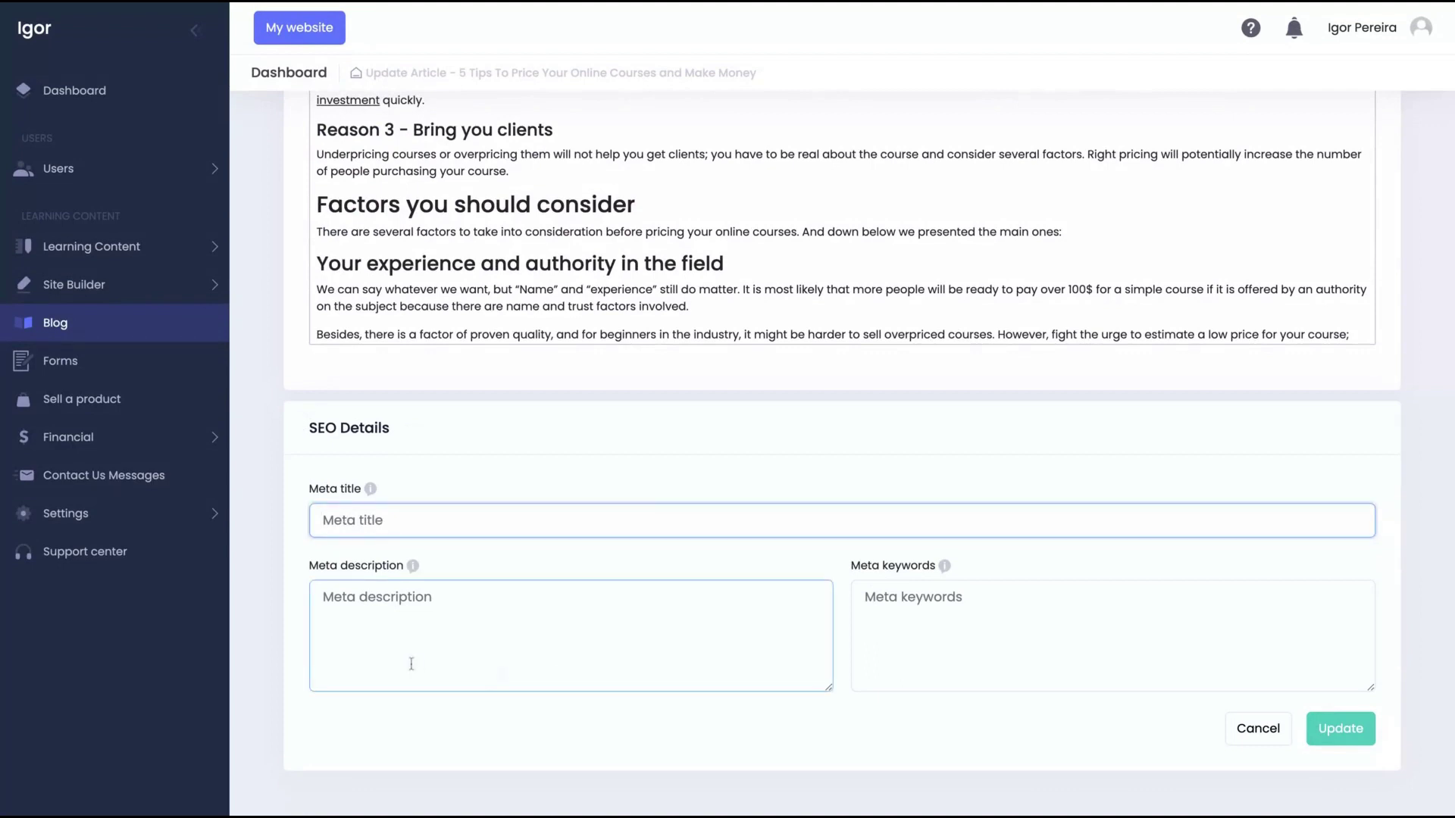
left_click(406, 619)
left_click(1026, 649)
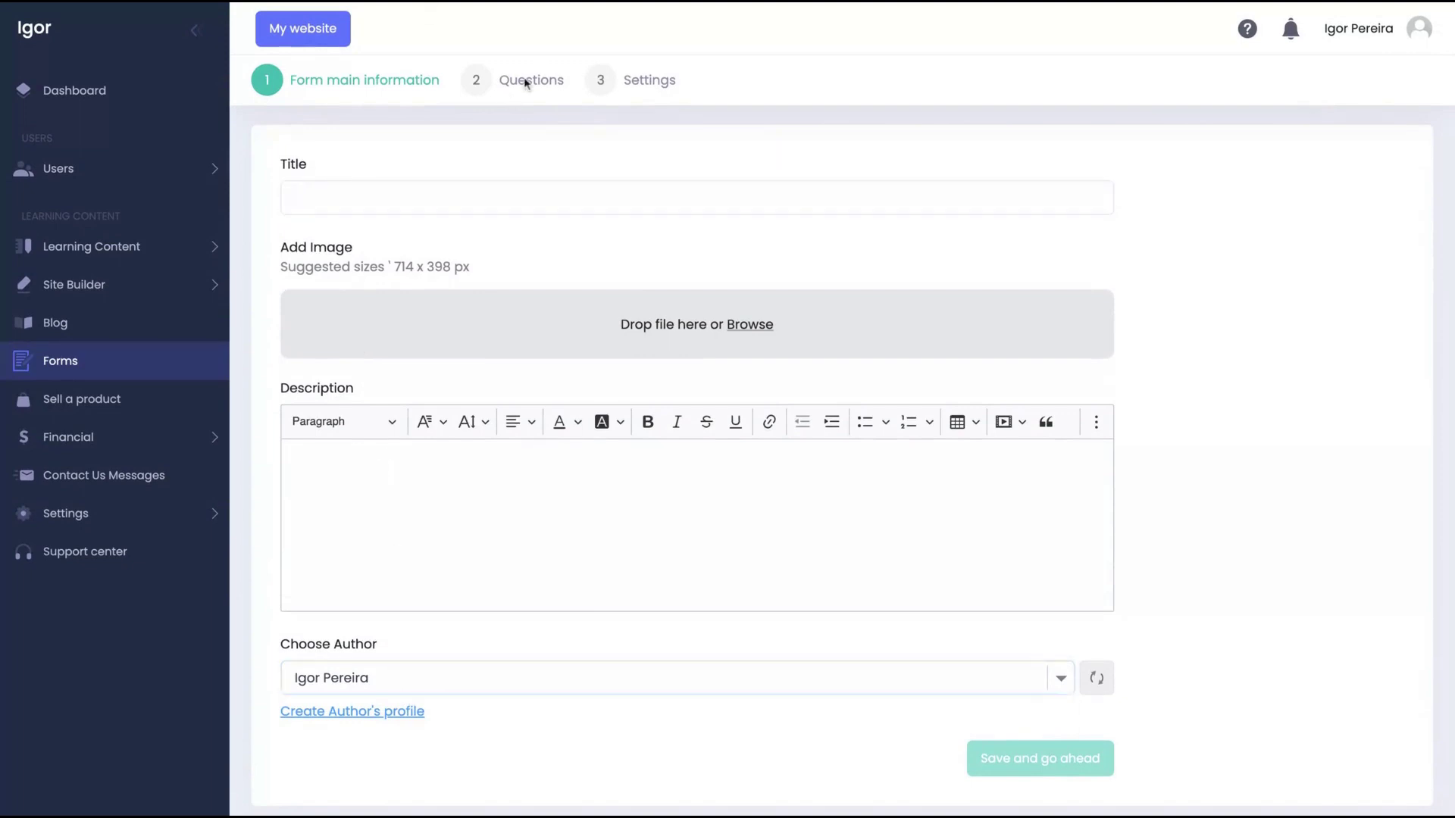
Show the still-empty 'Sell a product' list.
left_click(95, 399)
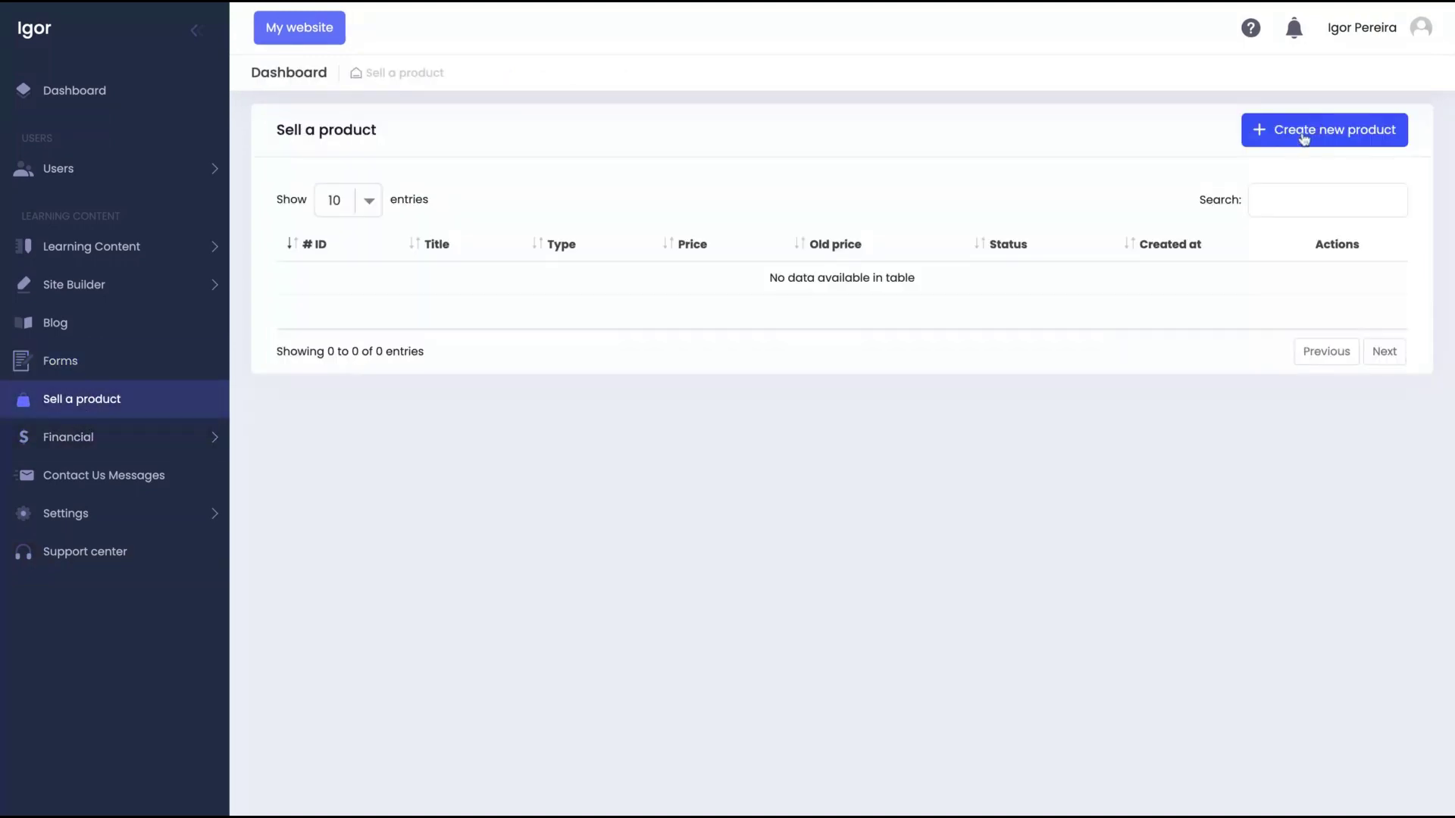
Start a new physical product, comparing Digital, and inspect its In Stock, Price and Old price fields.
left_click(1303, 133)
left_click(451, 205)
left_click(347, 224)
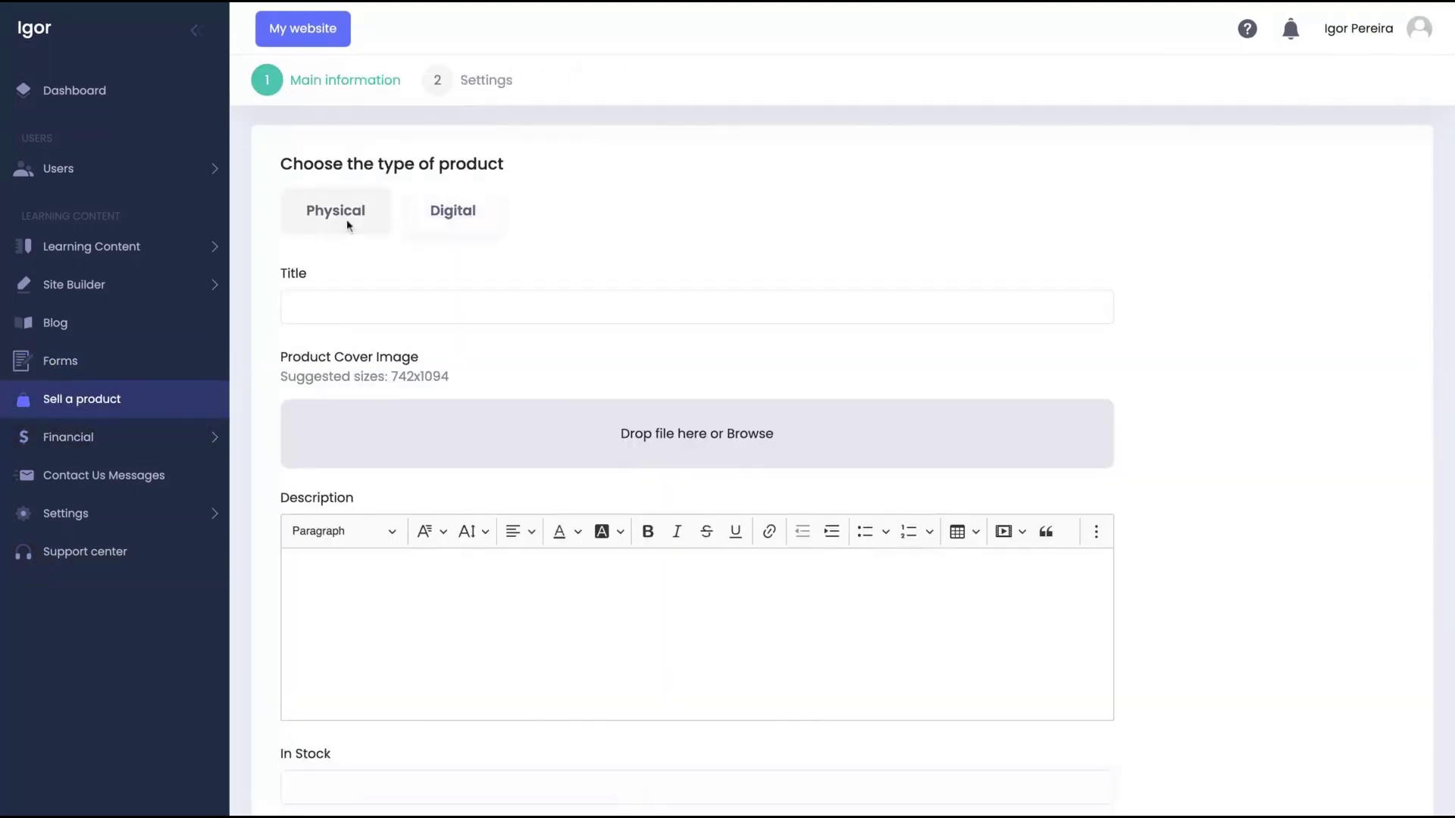
scroll(428, 261, "down", 1)
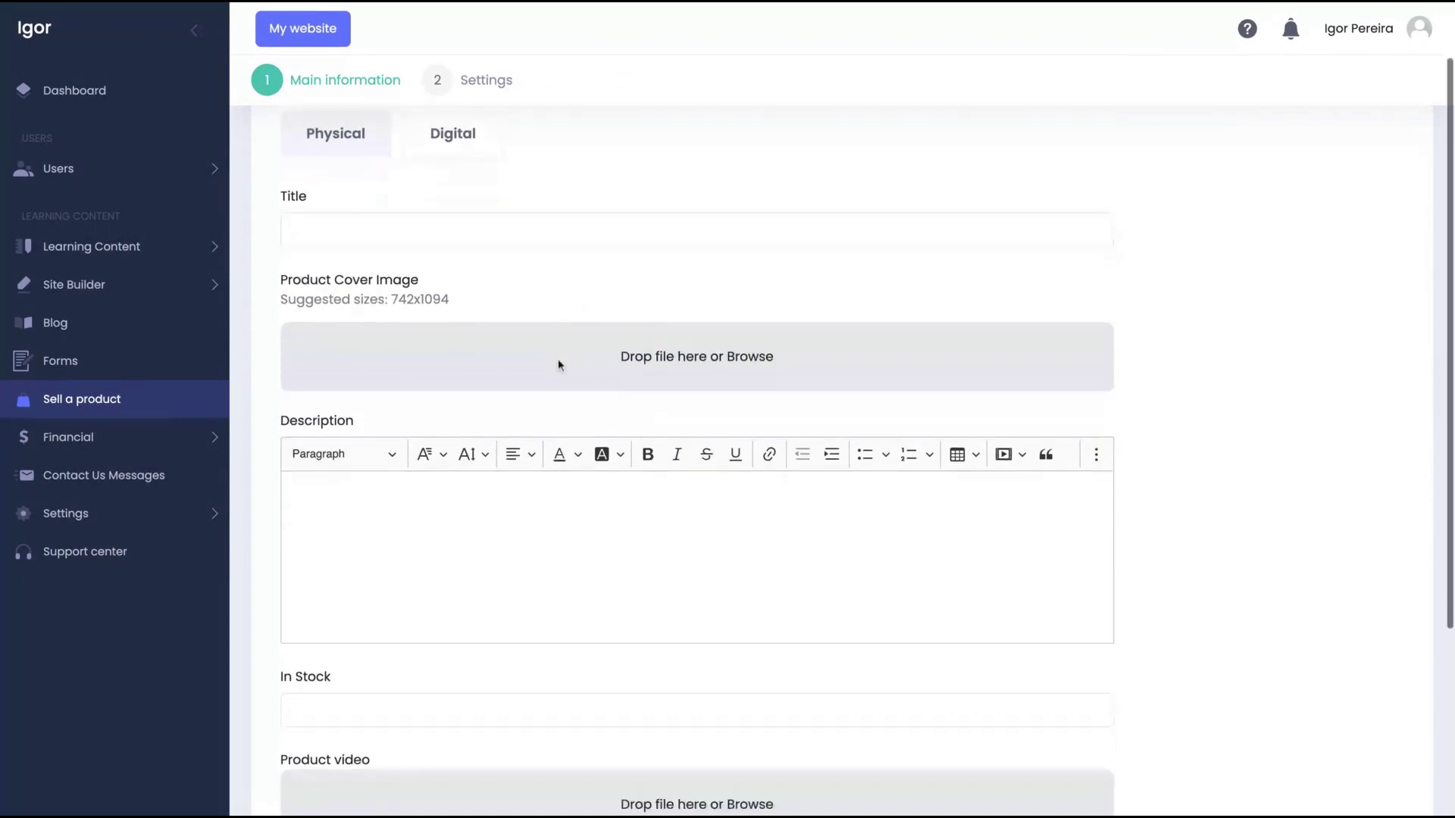
scroll(390, 409, "down", 2)
scroll(364, 472, "down", 2)
left_click(439, 445)
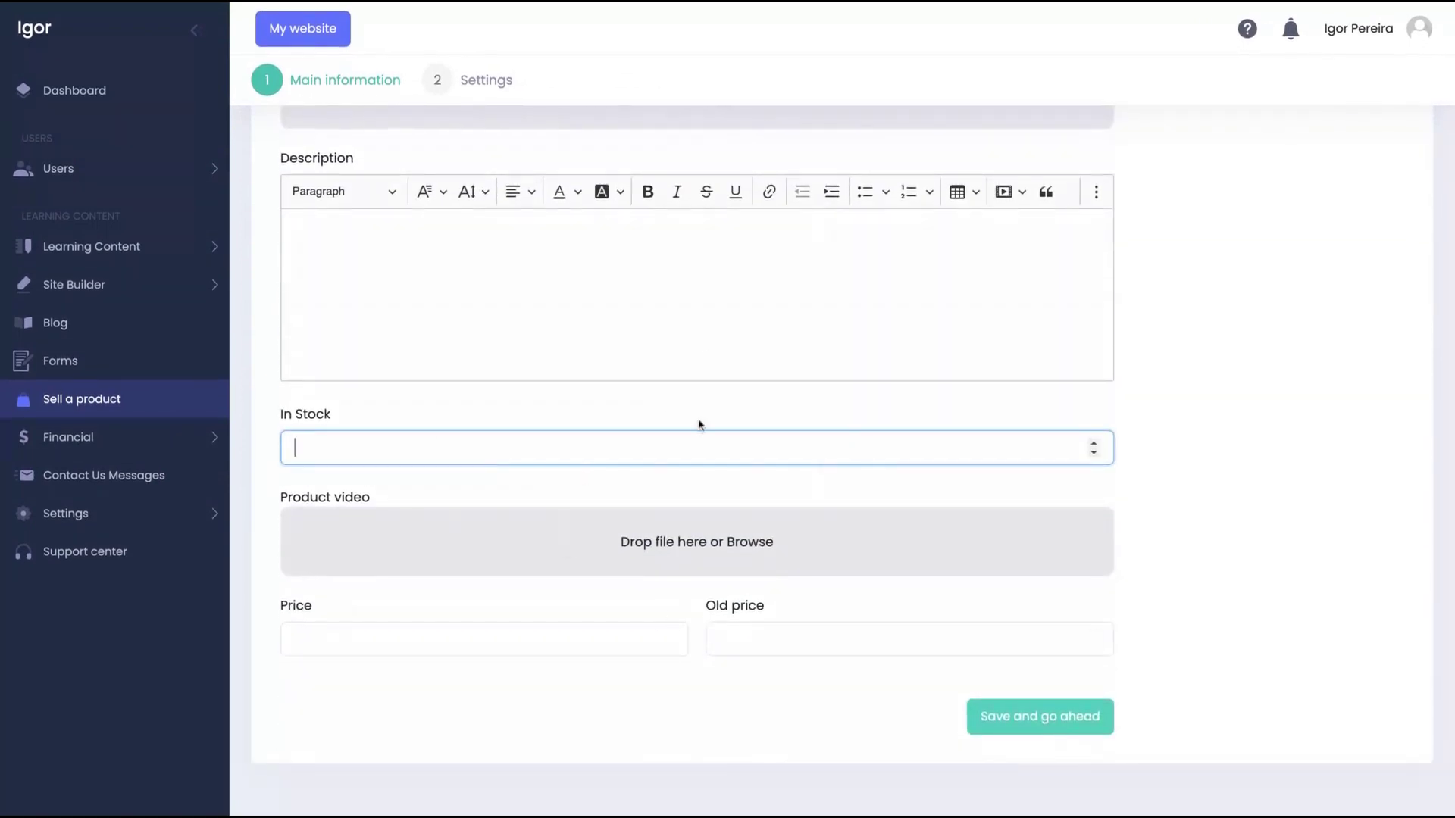
left_click(486, 641)
left_click(780, 641)
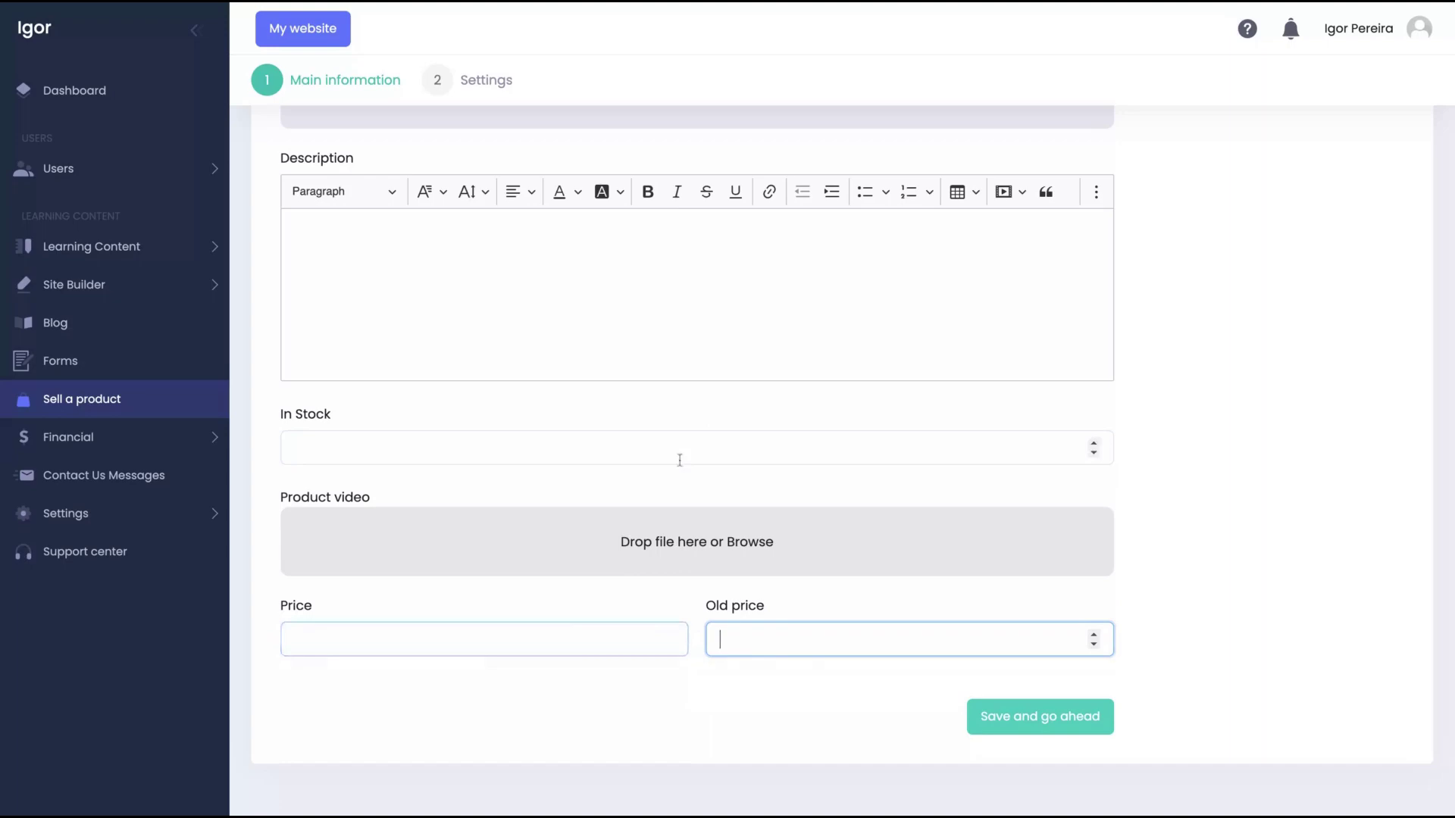
left_click(436, 639)
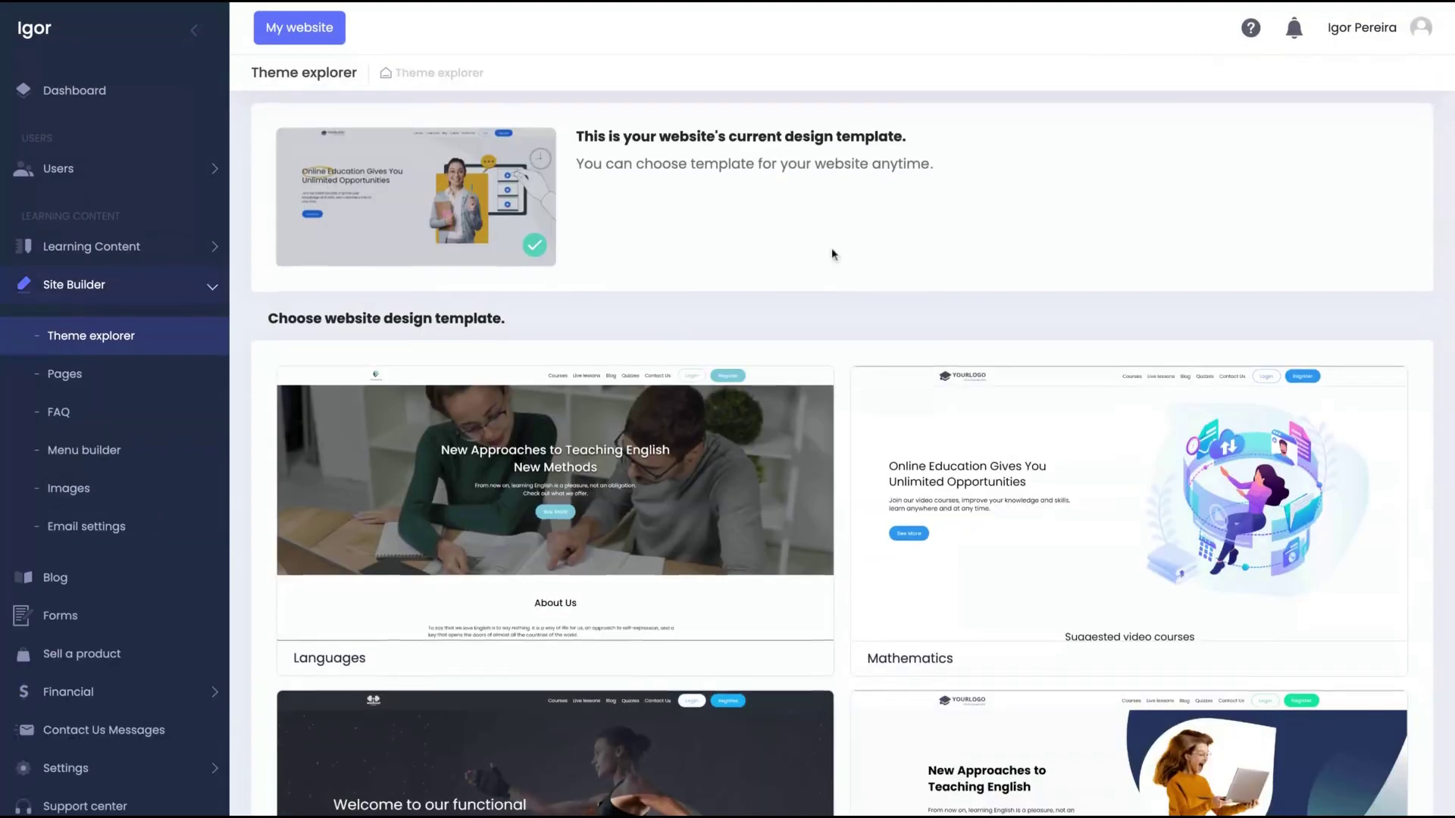
scroll(830, 254, "down", 2)
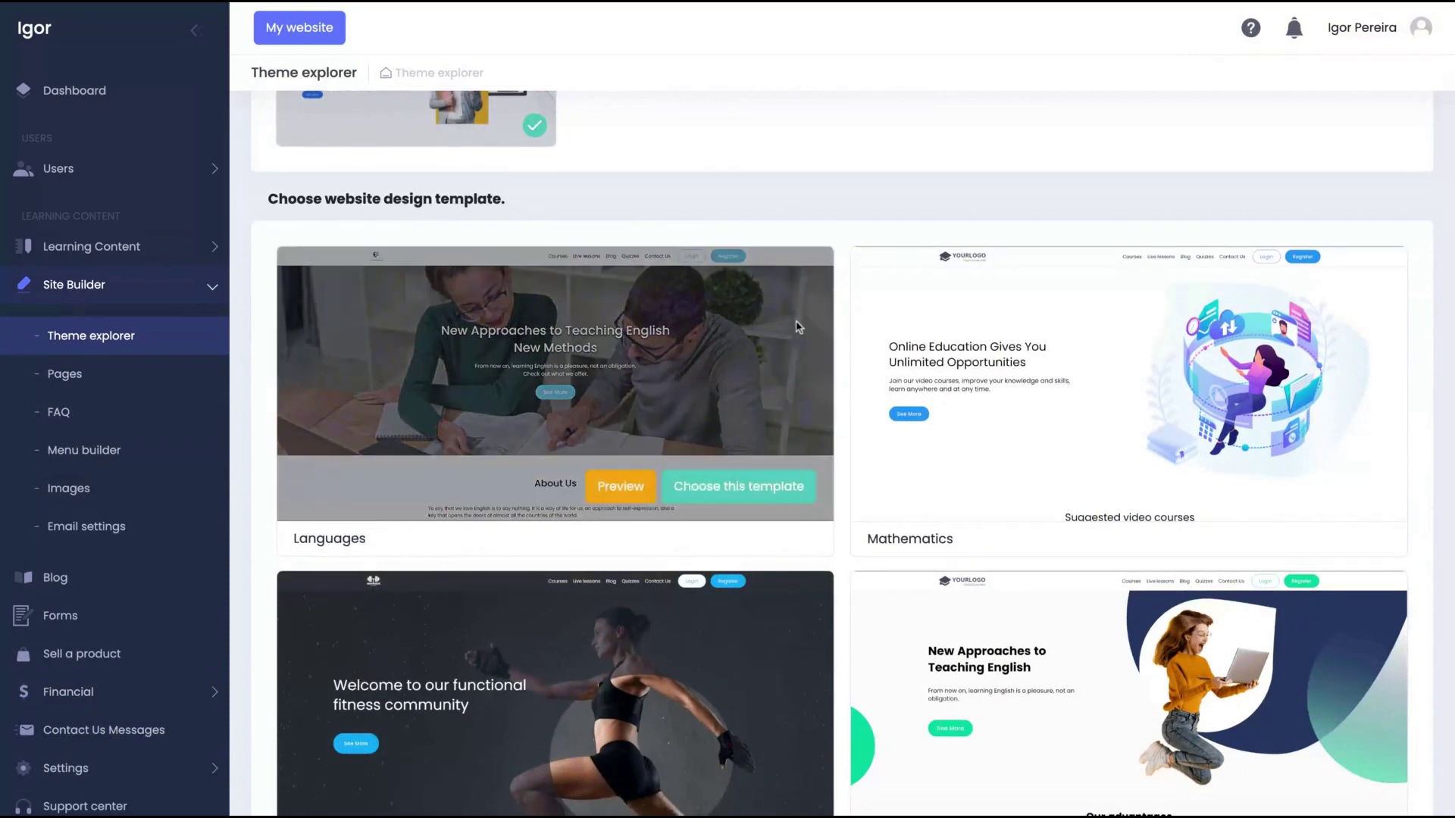
scroll(795, 327, "down", 1)
scroll(796, 326, "down", 2)
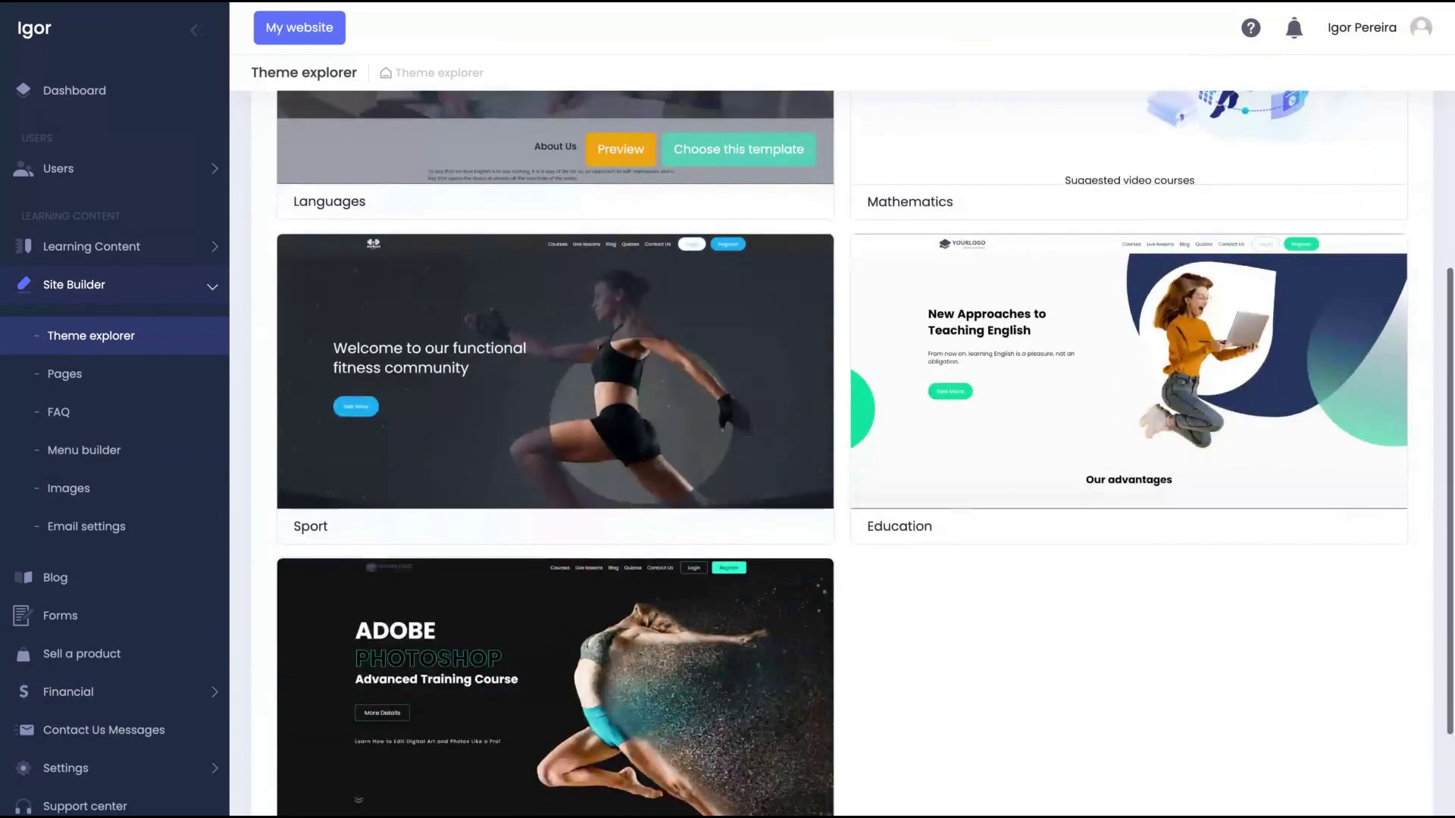
scroll(795, 327, "down", 3)
scroll(810, 496, "up", 2)
scroll(801, 496, "up", 2)
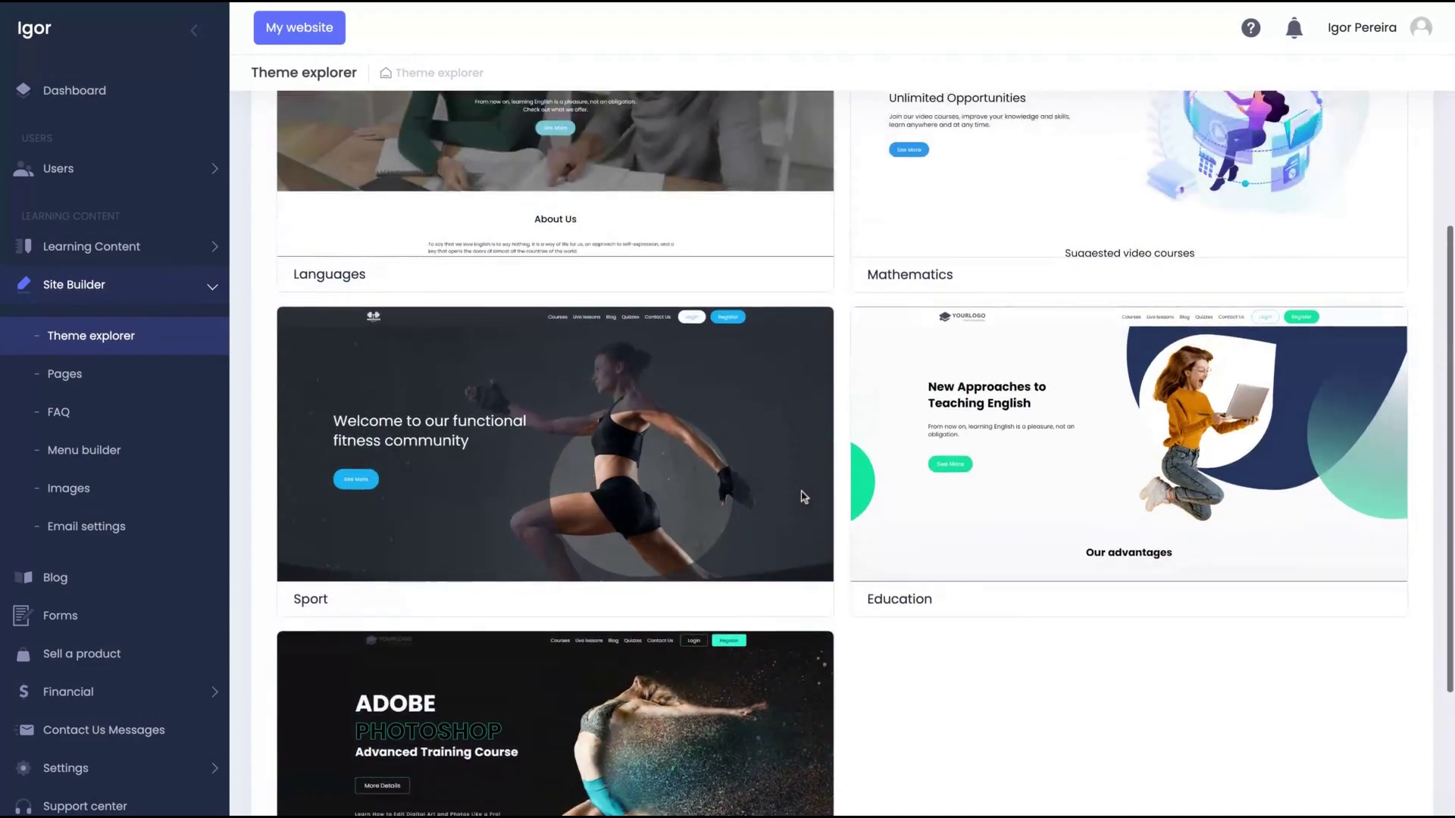
scroll(801, 495, "up", 3)
scroll(802, 496, "up", 3)
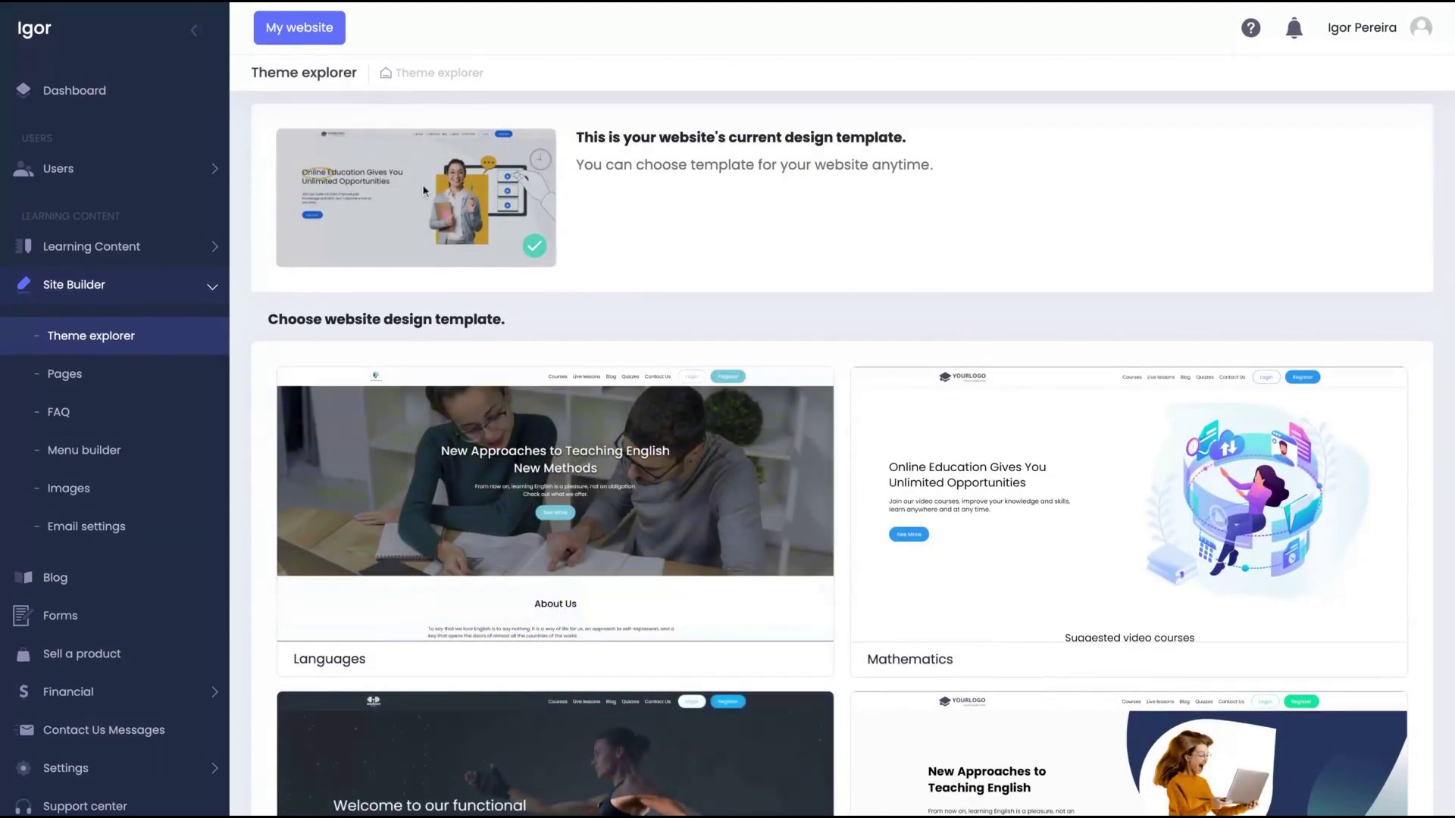
scroll(424, 191, "down", 3)
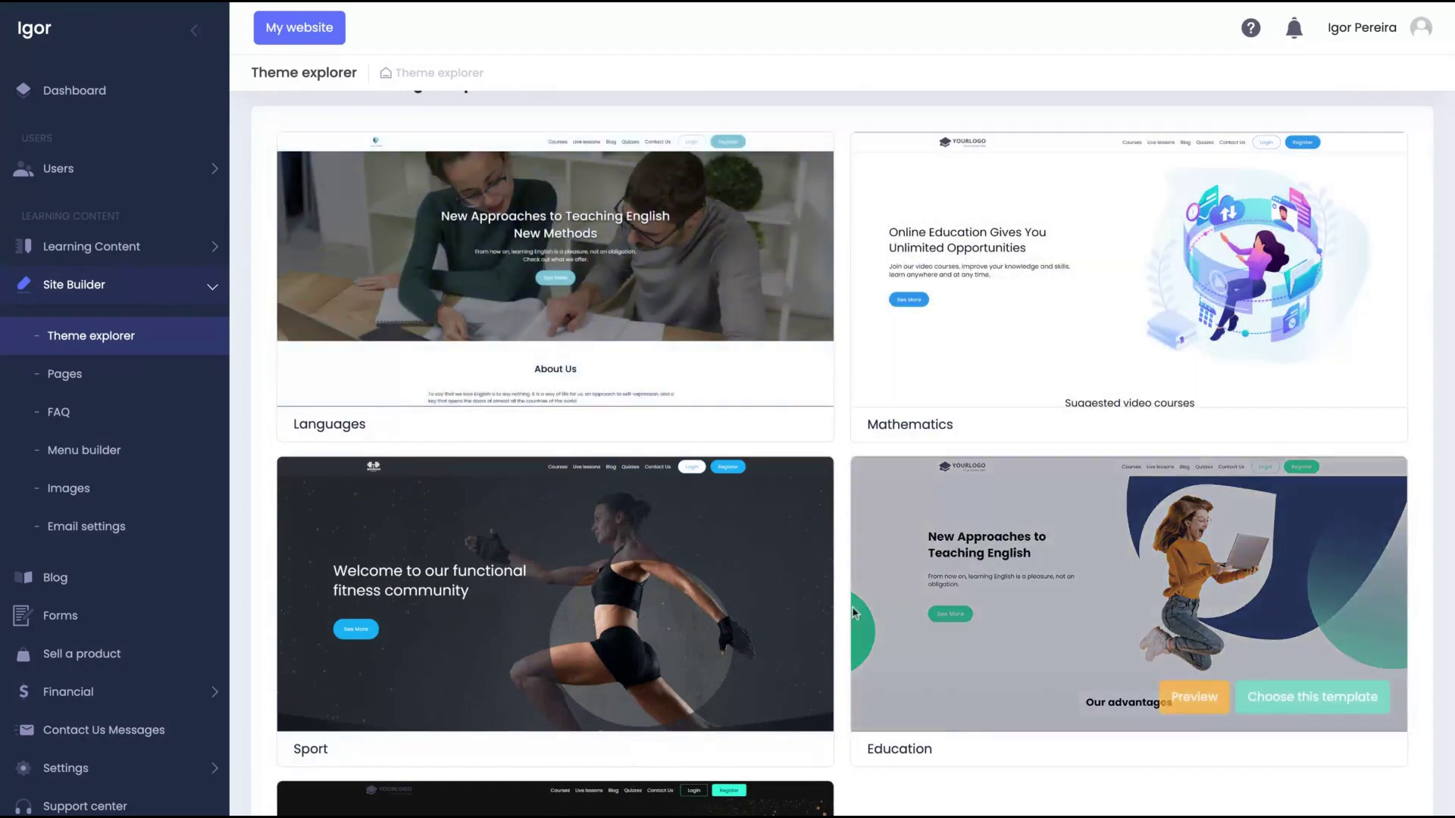
mouse_move(555, 506)
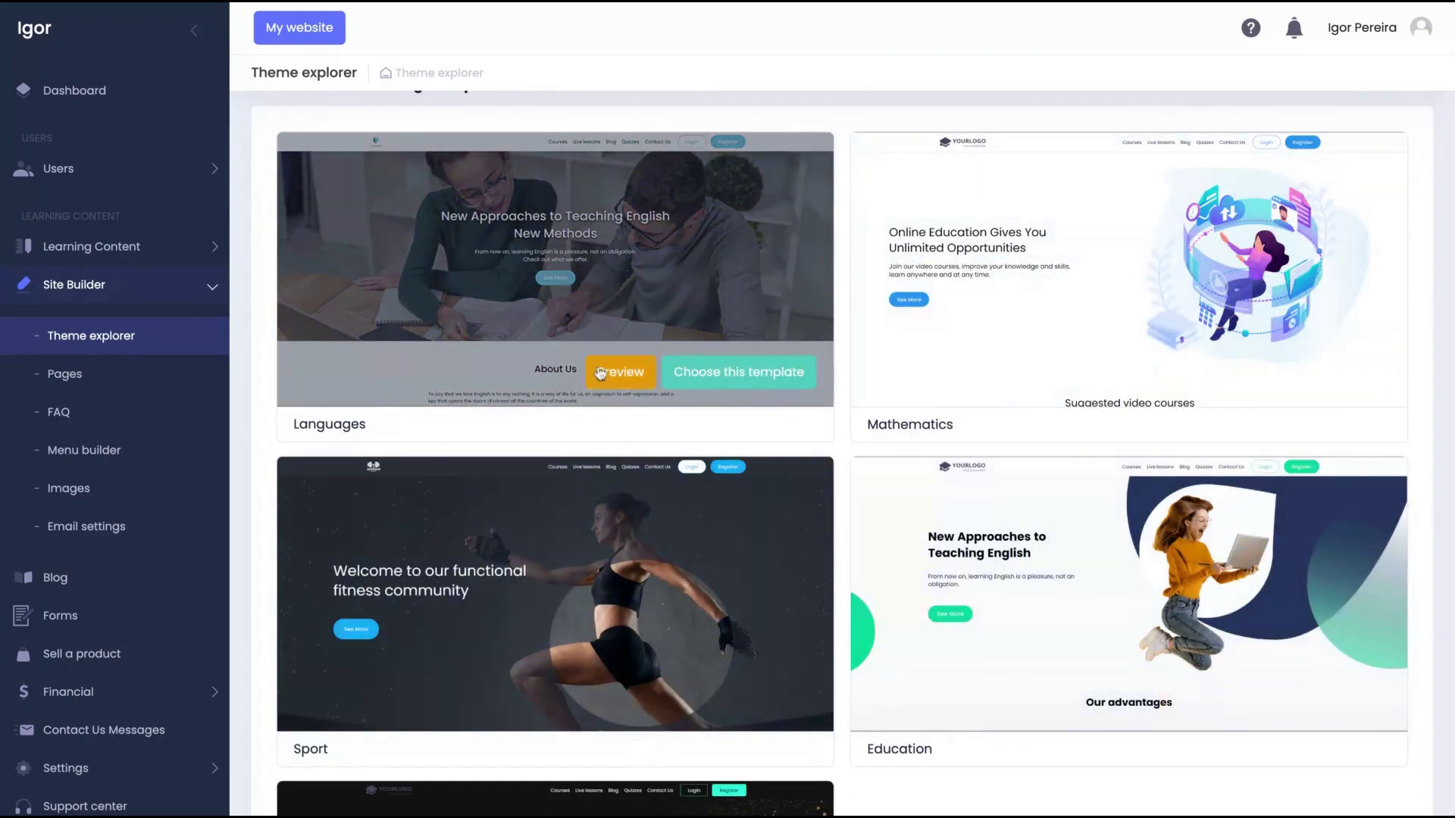
Preview the Languages template as a full site.
left_click(600, 373)
scroll(519, 325, "down", 4)
scroll(519, 326, "down", 2)
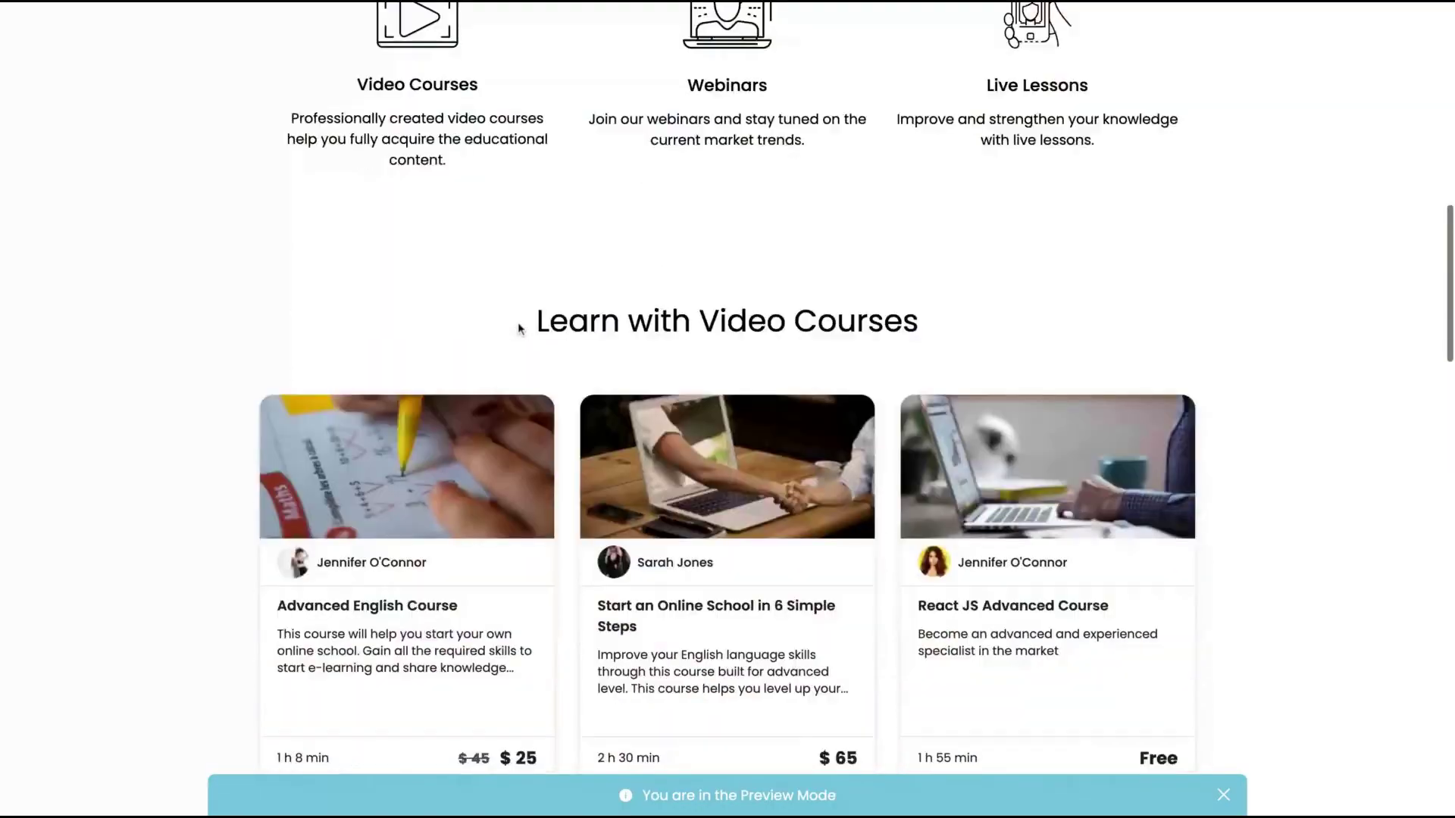
scroll(534, 321, "up", 7)
scroll(550, 317, "up", 1)
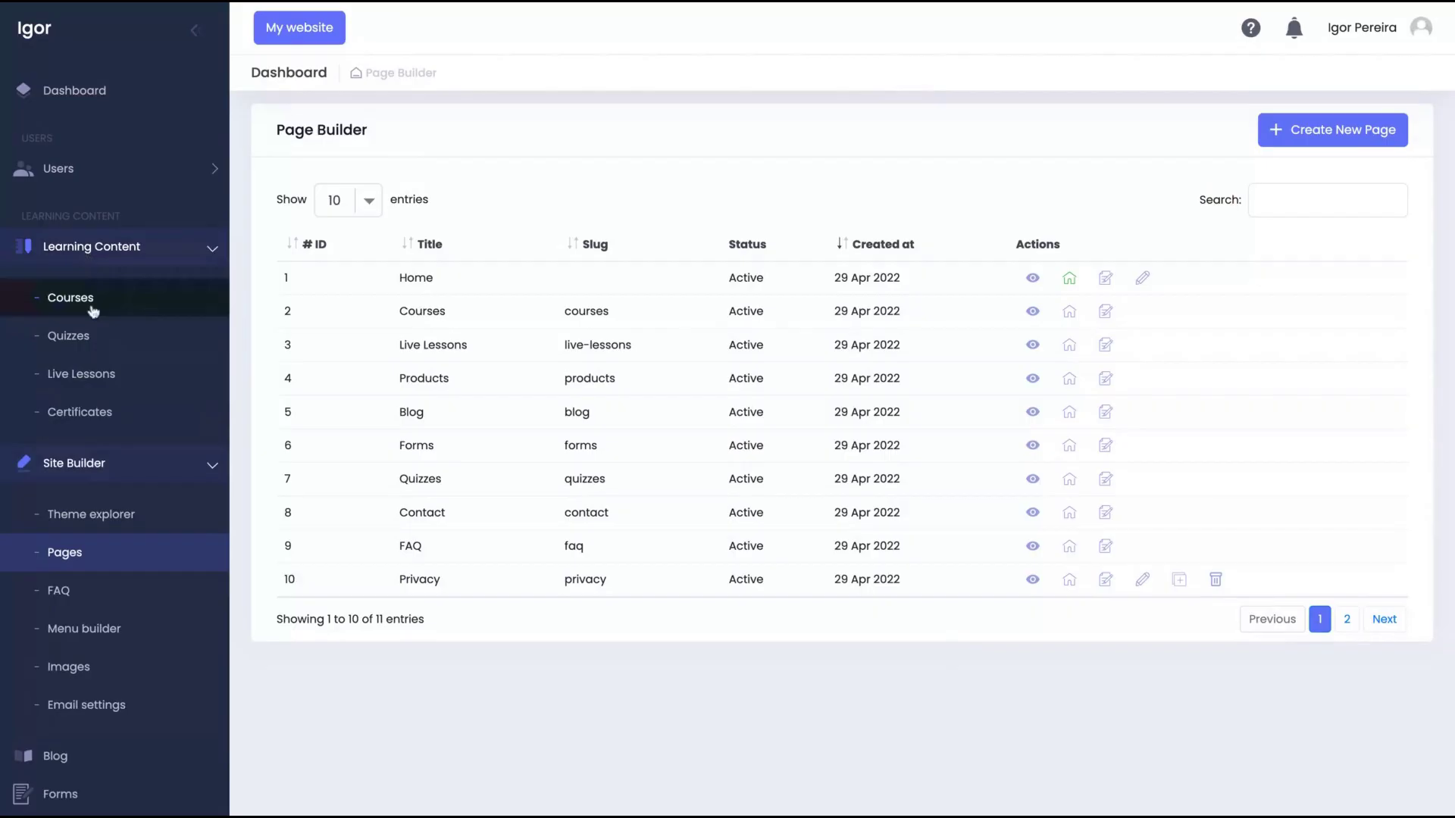
Glance at Courses and Certificates, then edit '6 Ways To Give the right name' course.
left_click(92, 309)
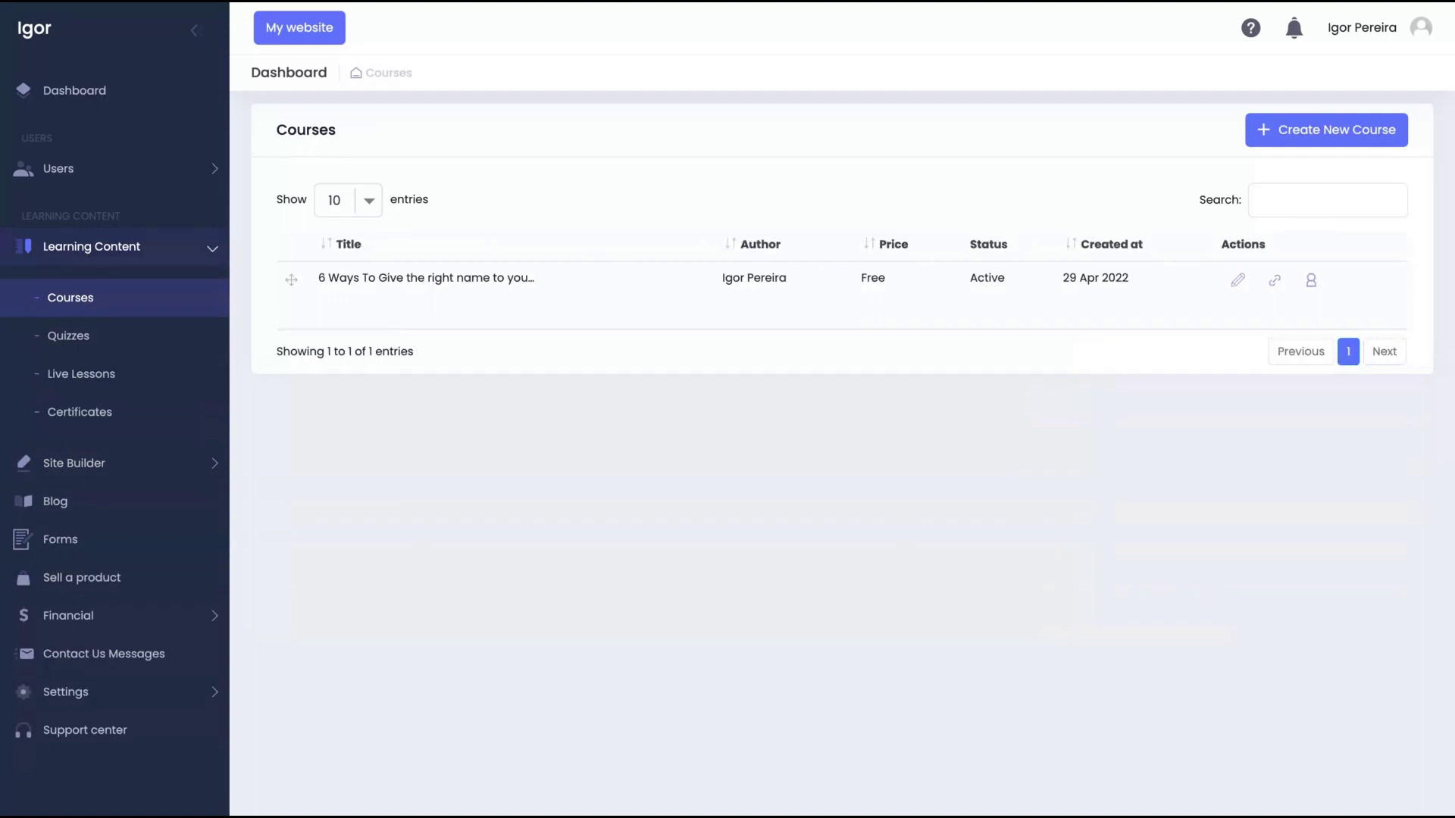
left_click(105, 413)
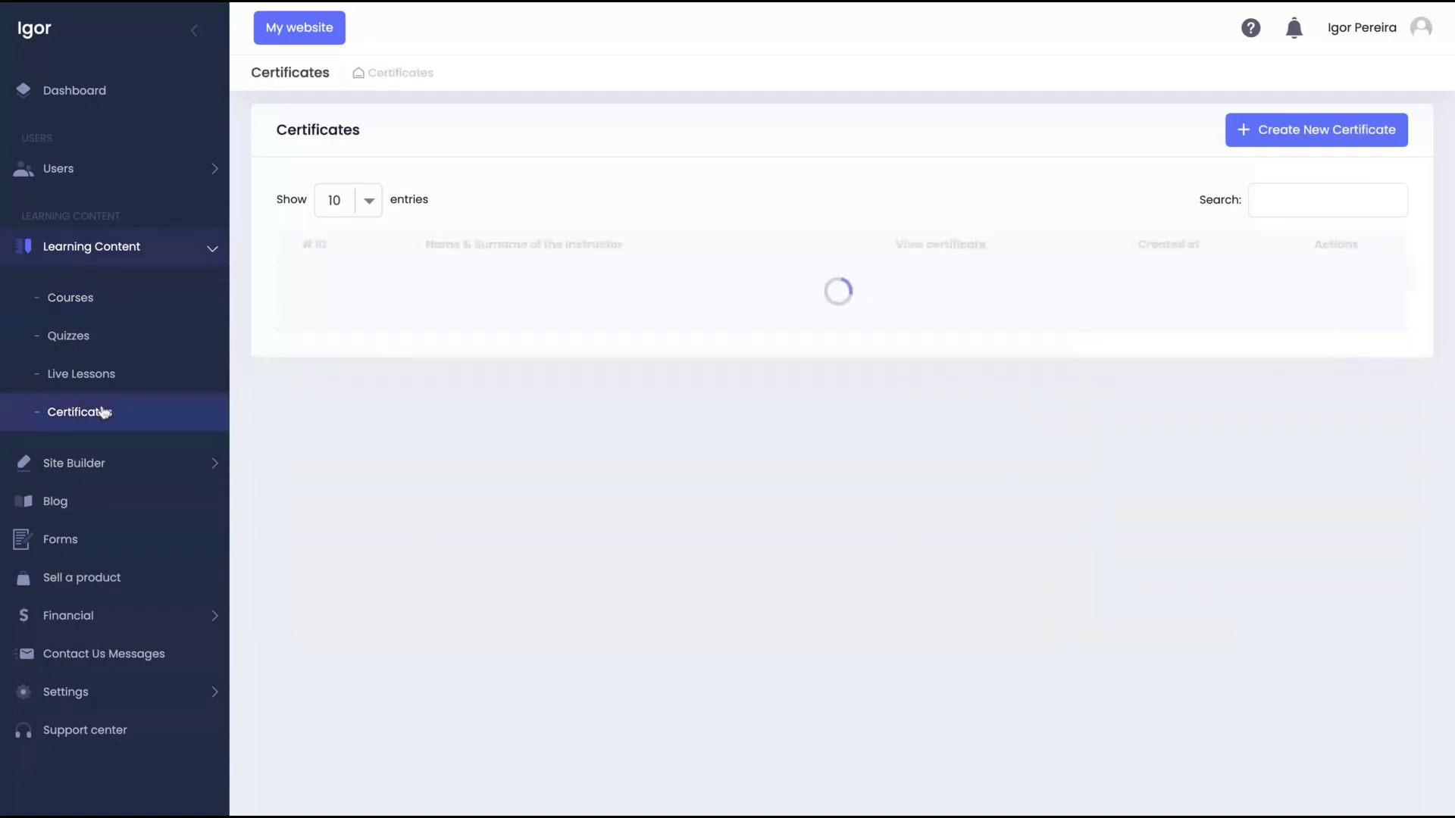
left_click(107, 301)
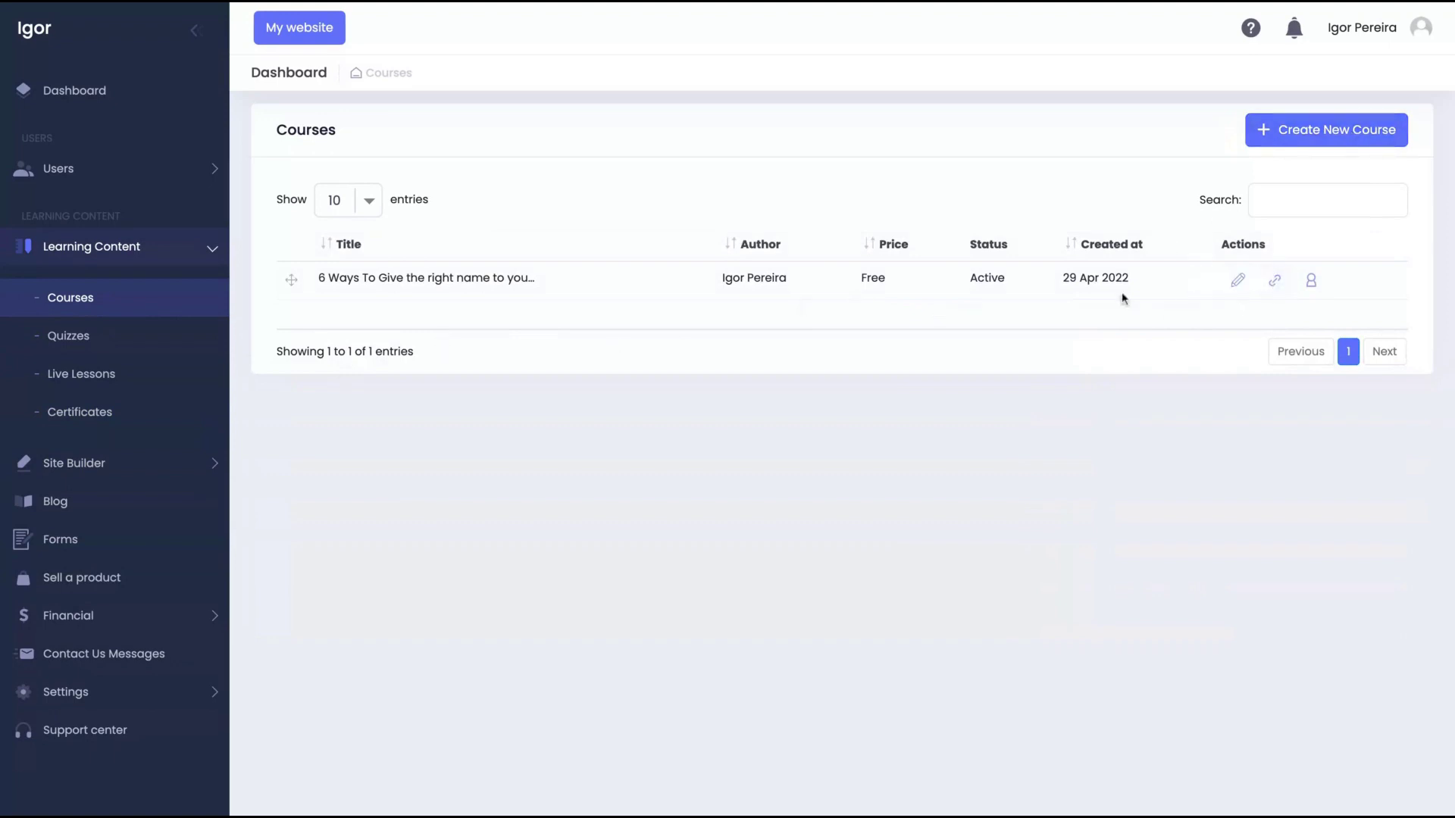
left_click(1237, 281)
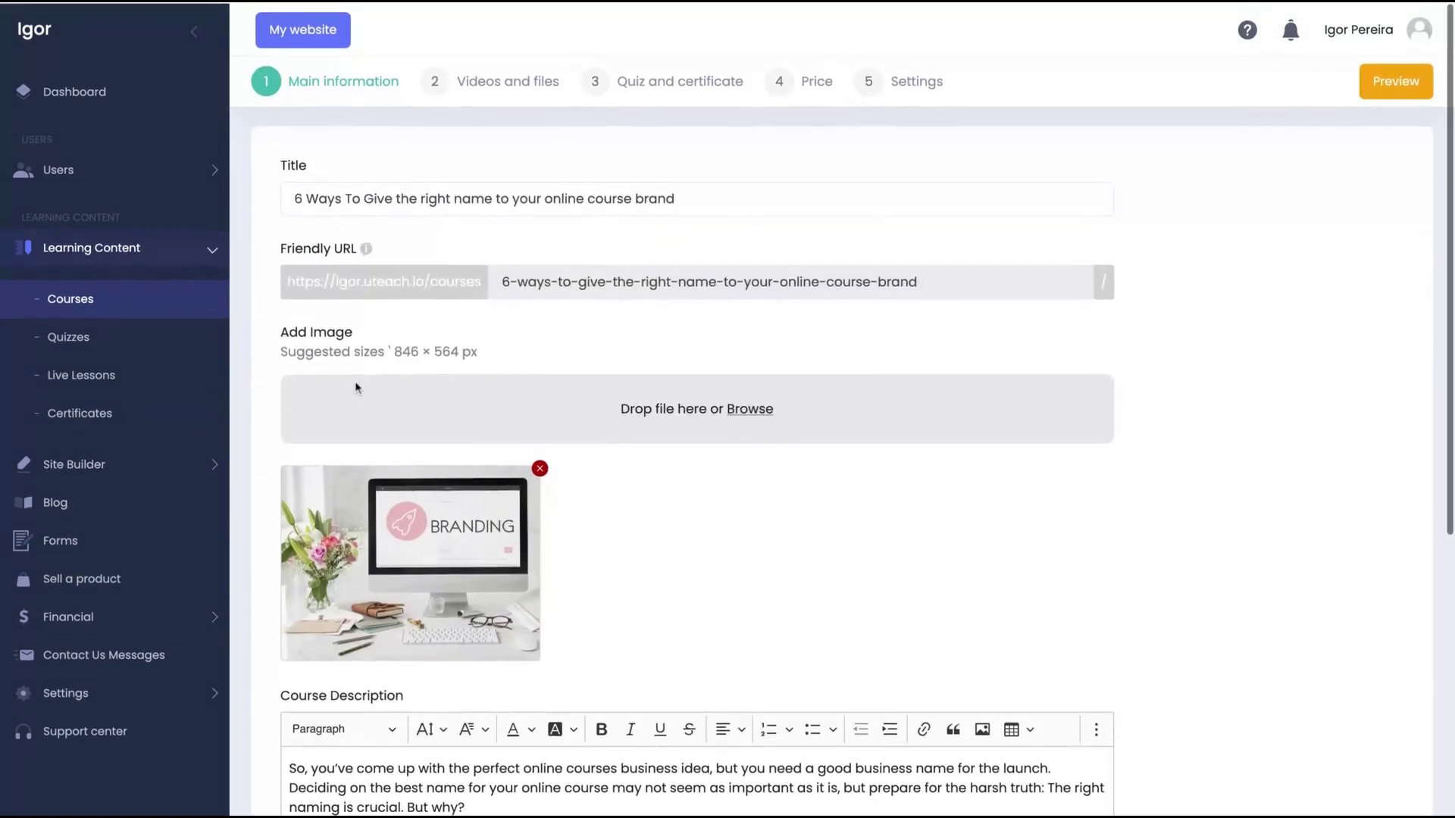
scroll(440, 322, "down", 2)
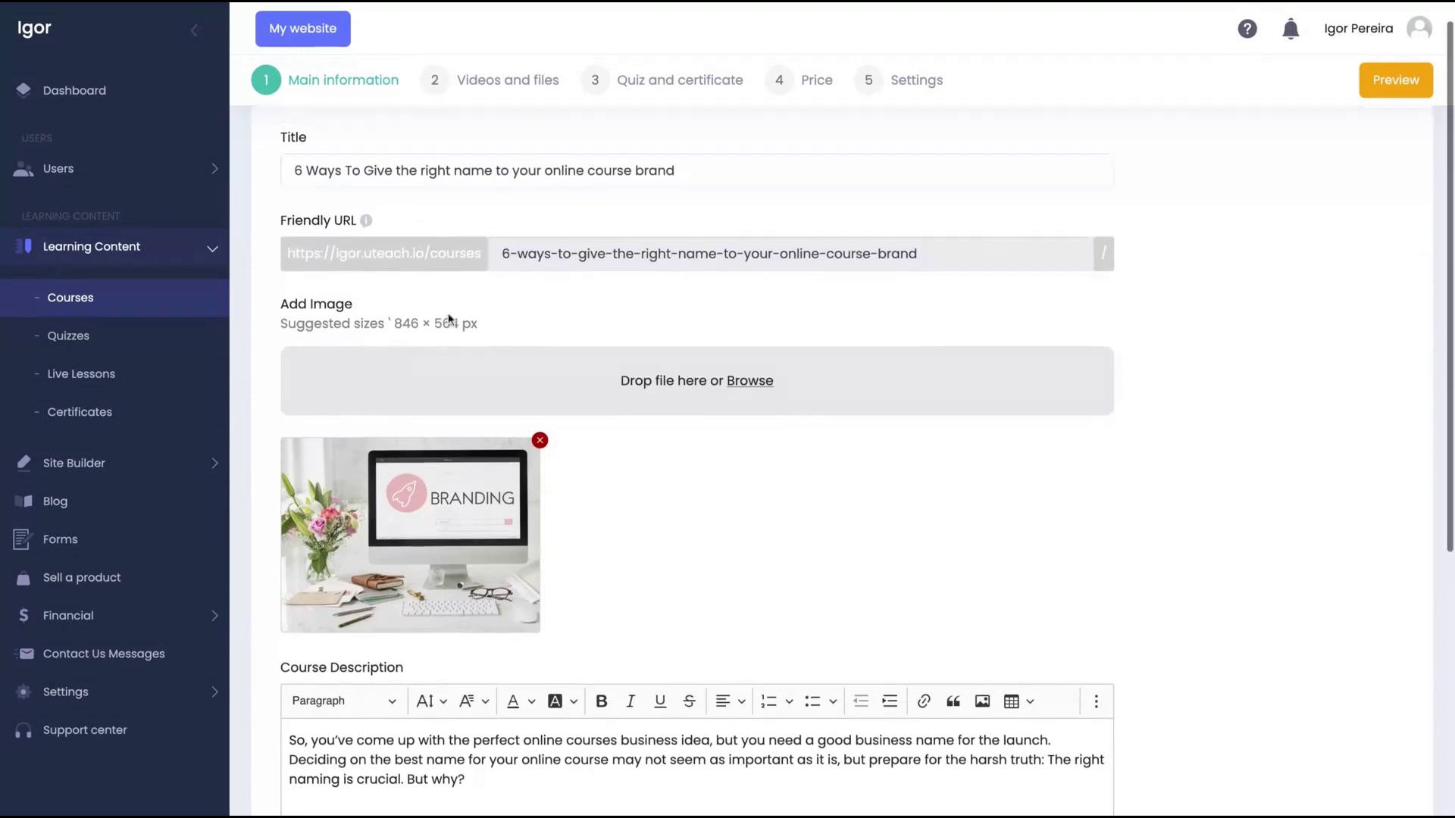
scroll(385, 362, "down", 2)
scroll(273, 375, "down", 2)
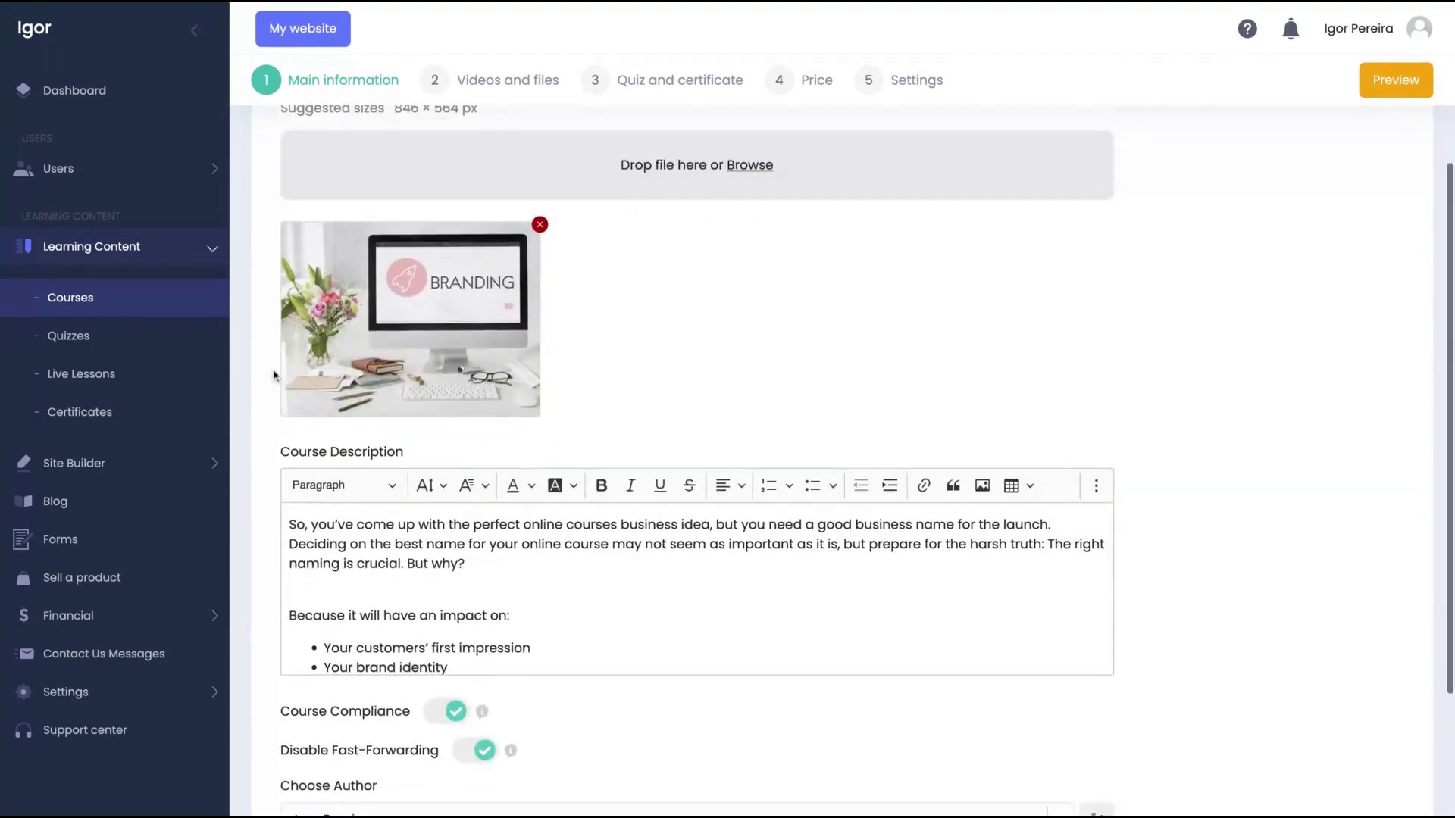
scroll(273, 376, "down", 2)
scroll(271, 352, "down", 1)
scroll(324, 489, "down", 2)
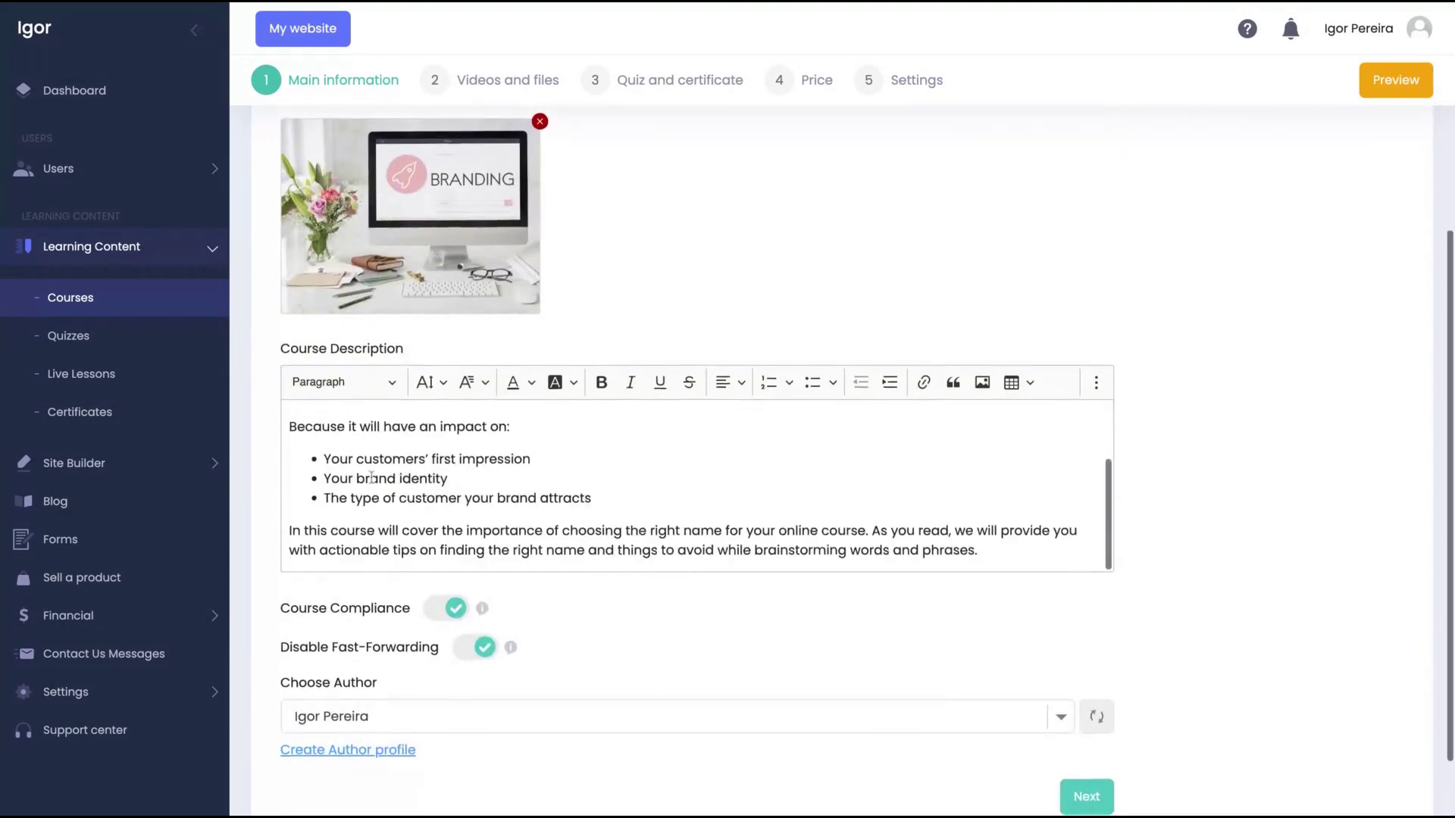
scroll(341, 528, "down", 1)
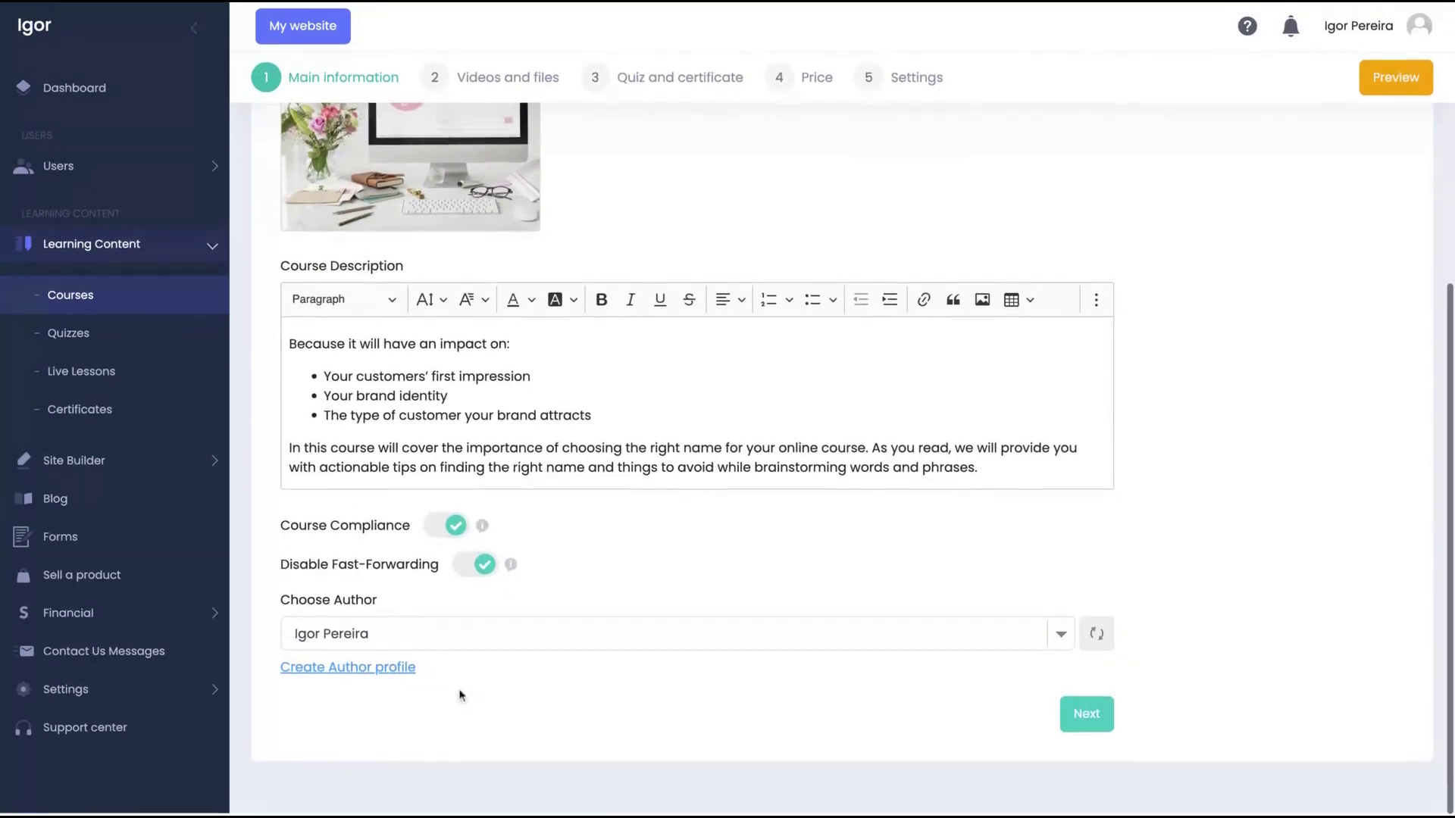
Go to Videos and files and collapse then re-expand 'How to name your brand'.
left_click(508, 81)
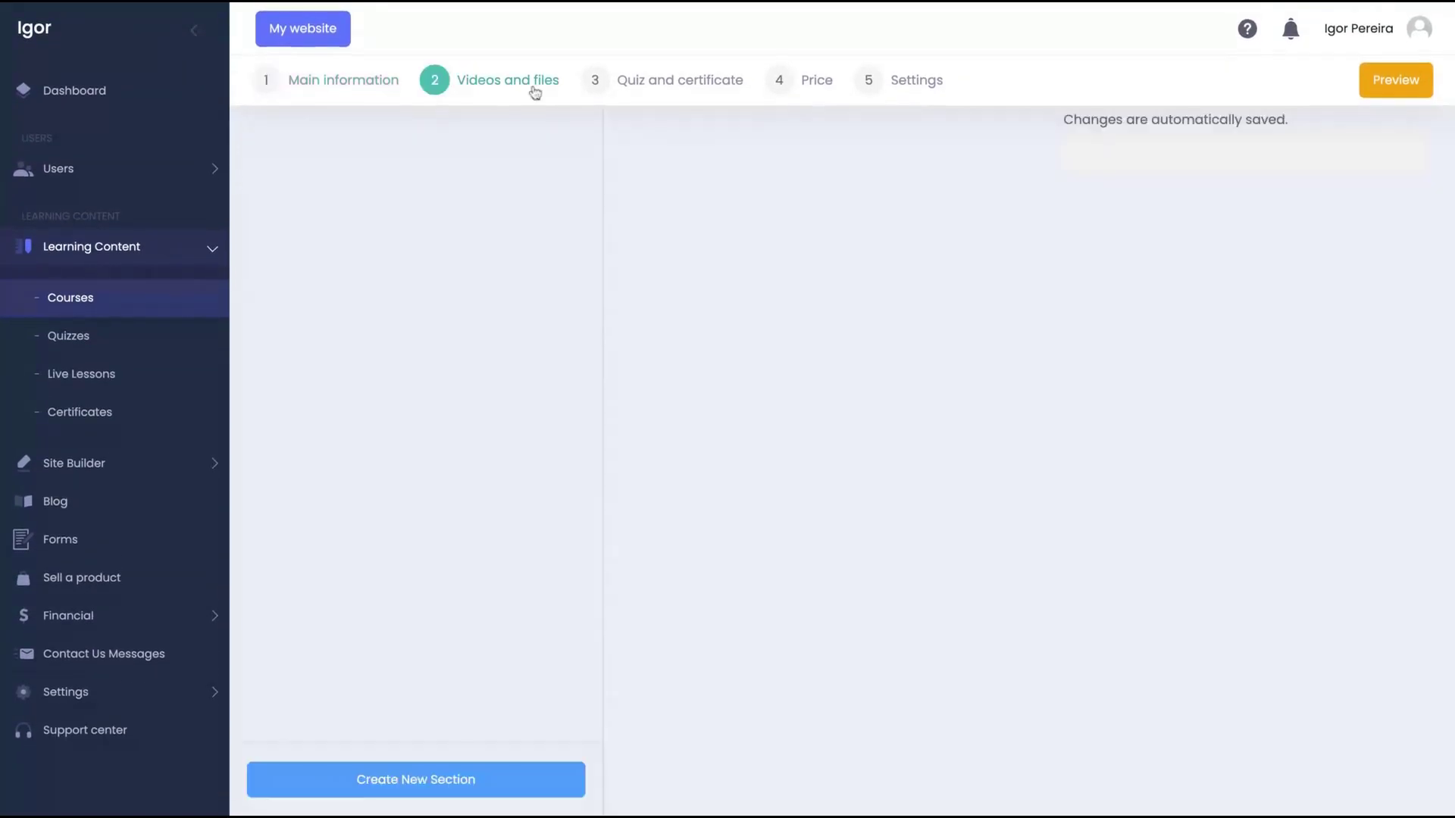
left_click(478, 160)
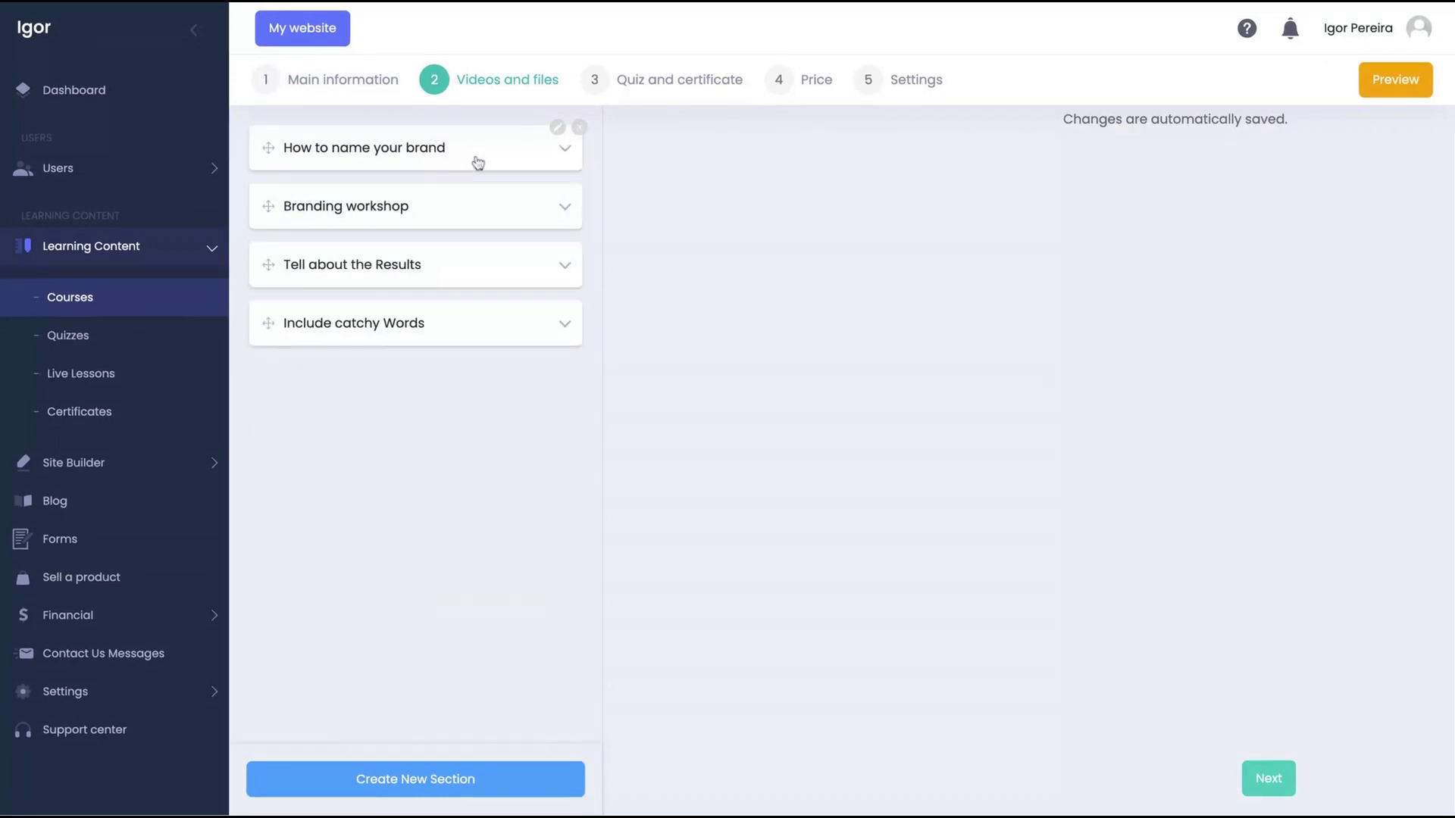
mouse_move(416, 148)
left_click(437, 164)
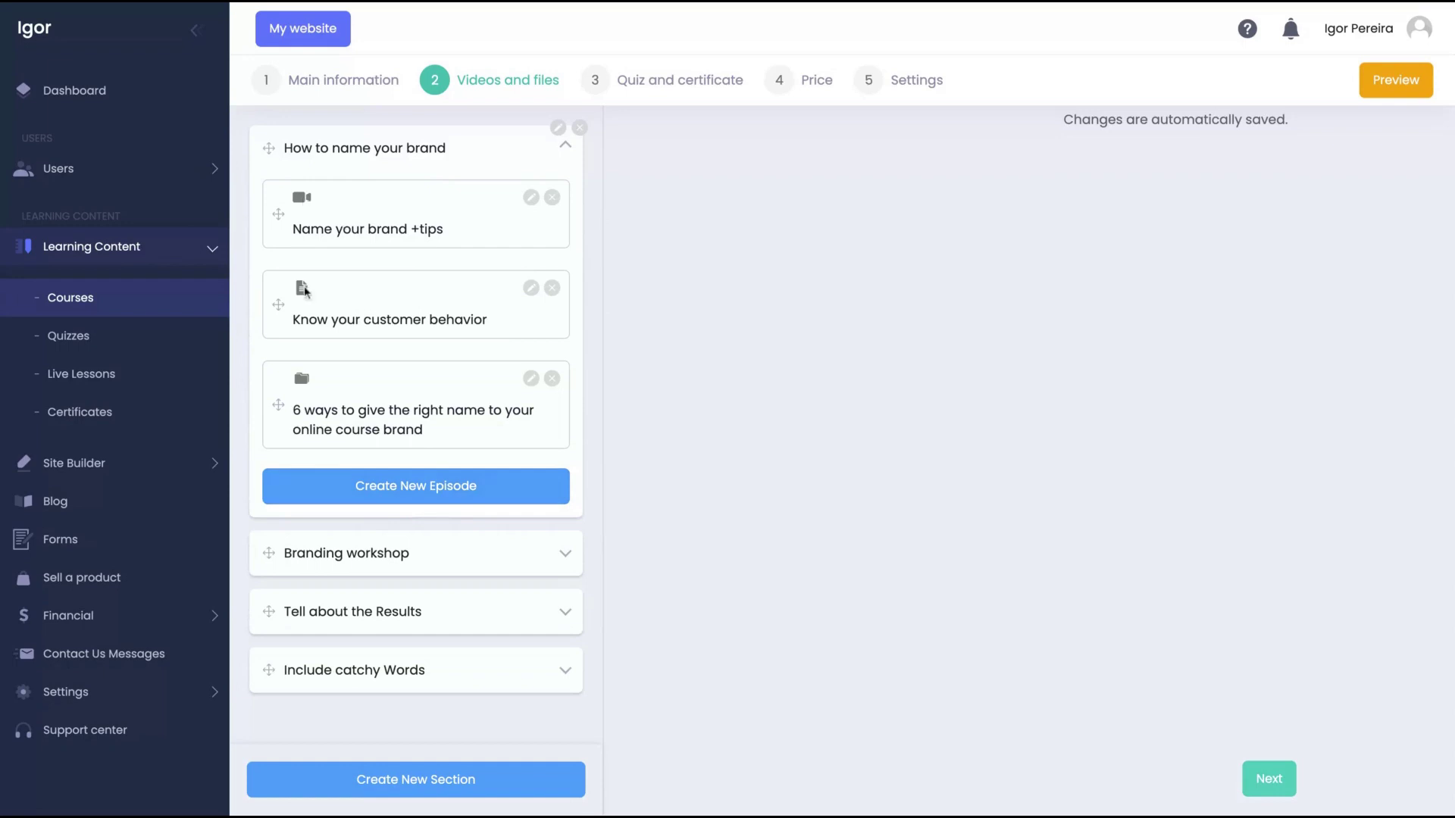
Try adding a new text episode to the section, then cancel it.
left_click(431, 489)
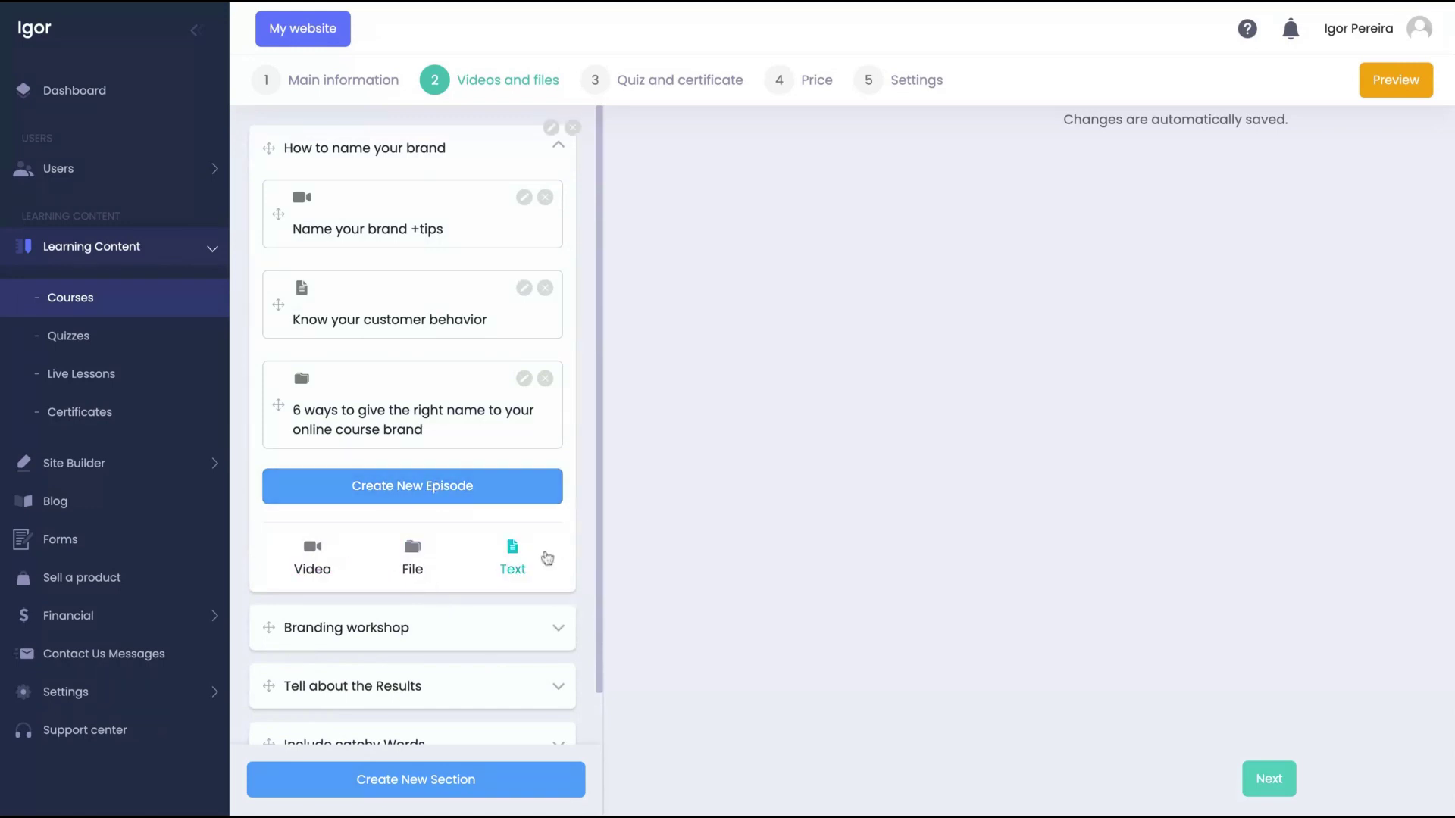
left_click(512, 556)
left_click(720, 236)
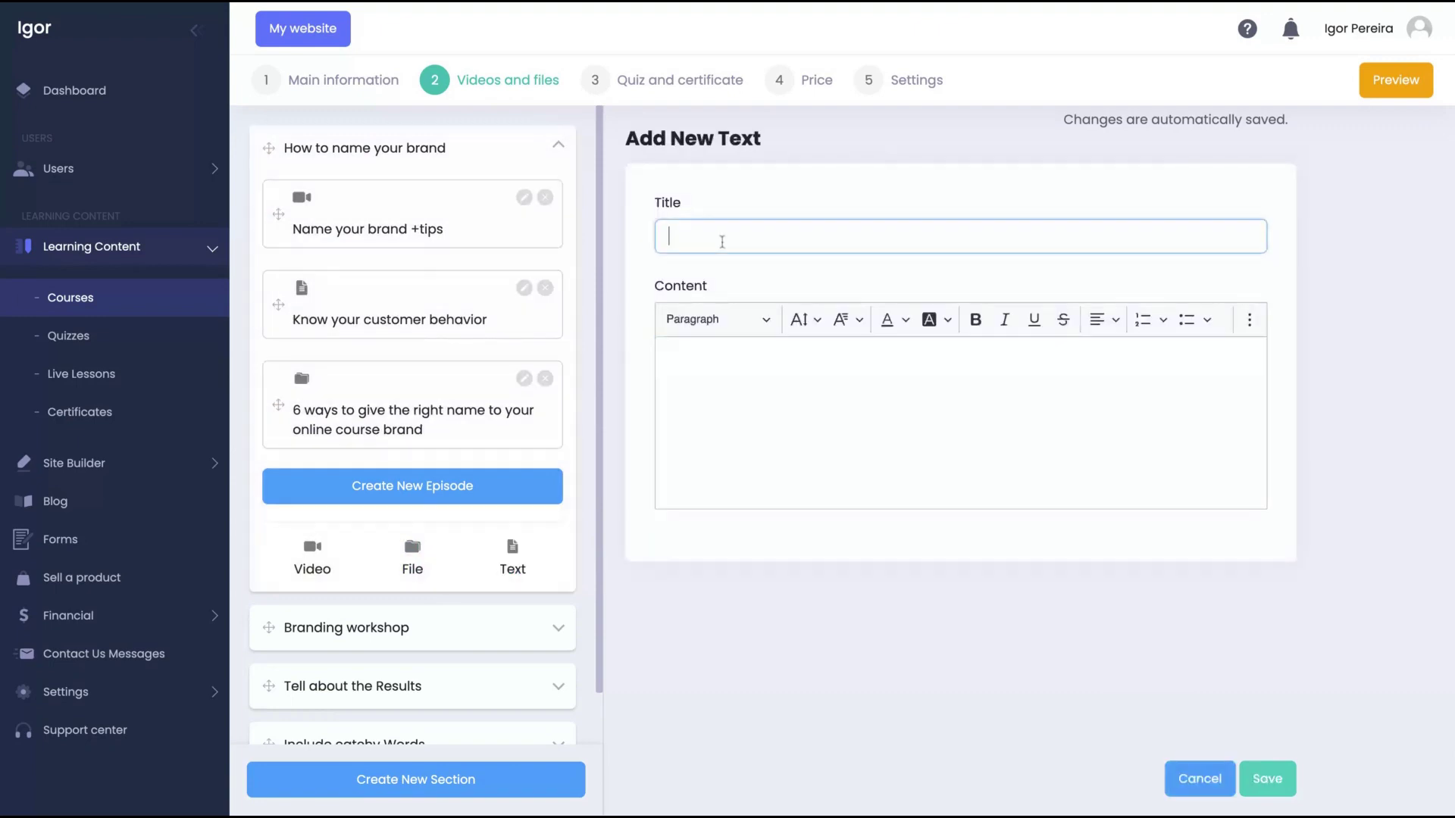
left_click(731, 390)
left_click(734, 230)
left_click(725, 413)
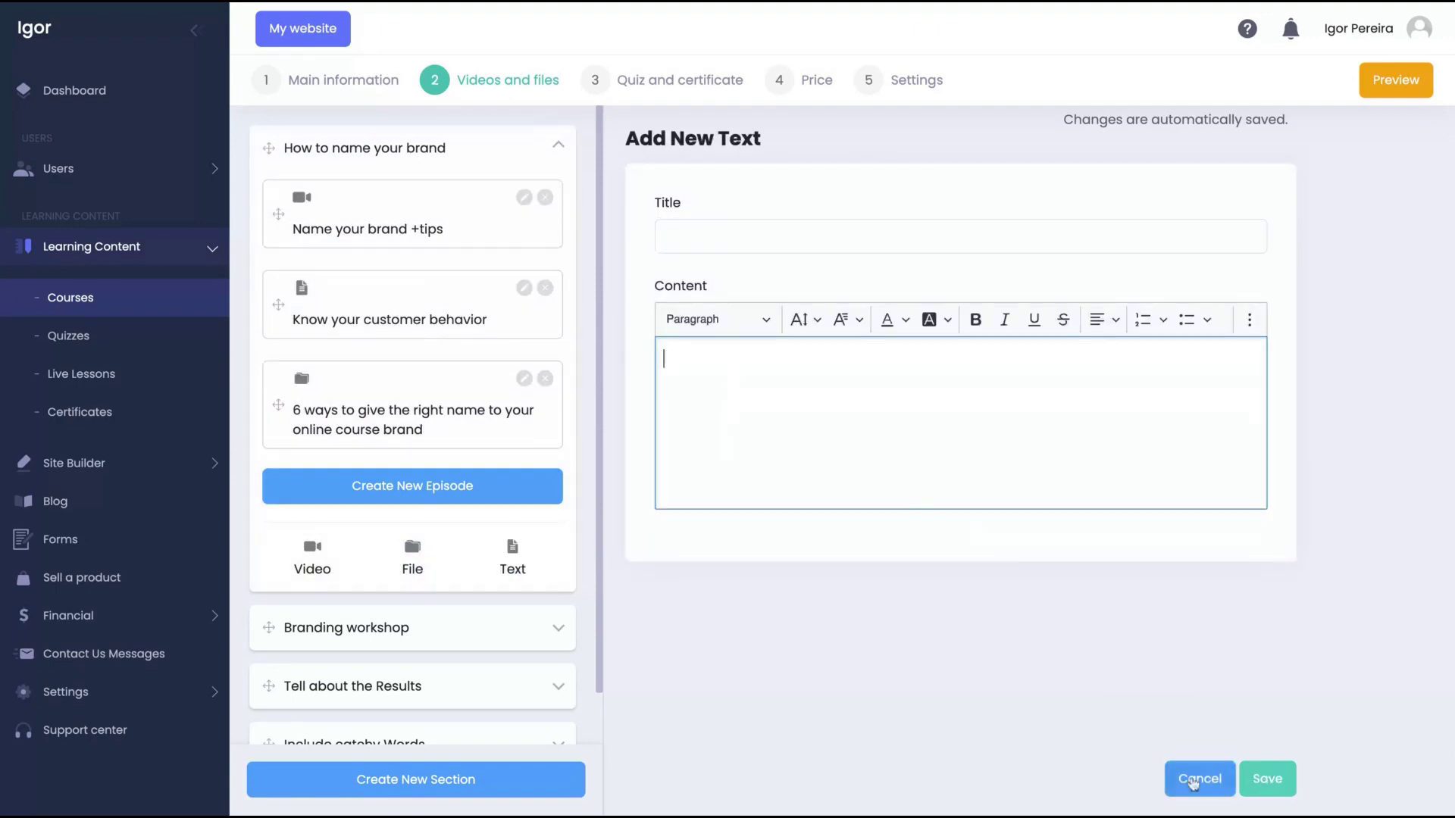
left_click(1189, 779)
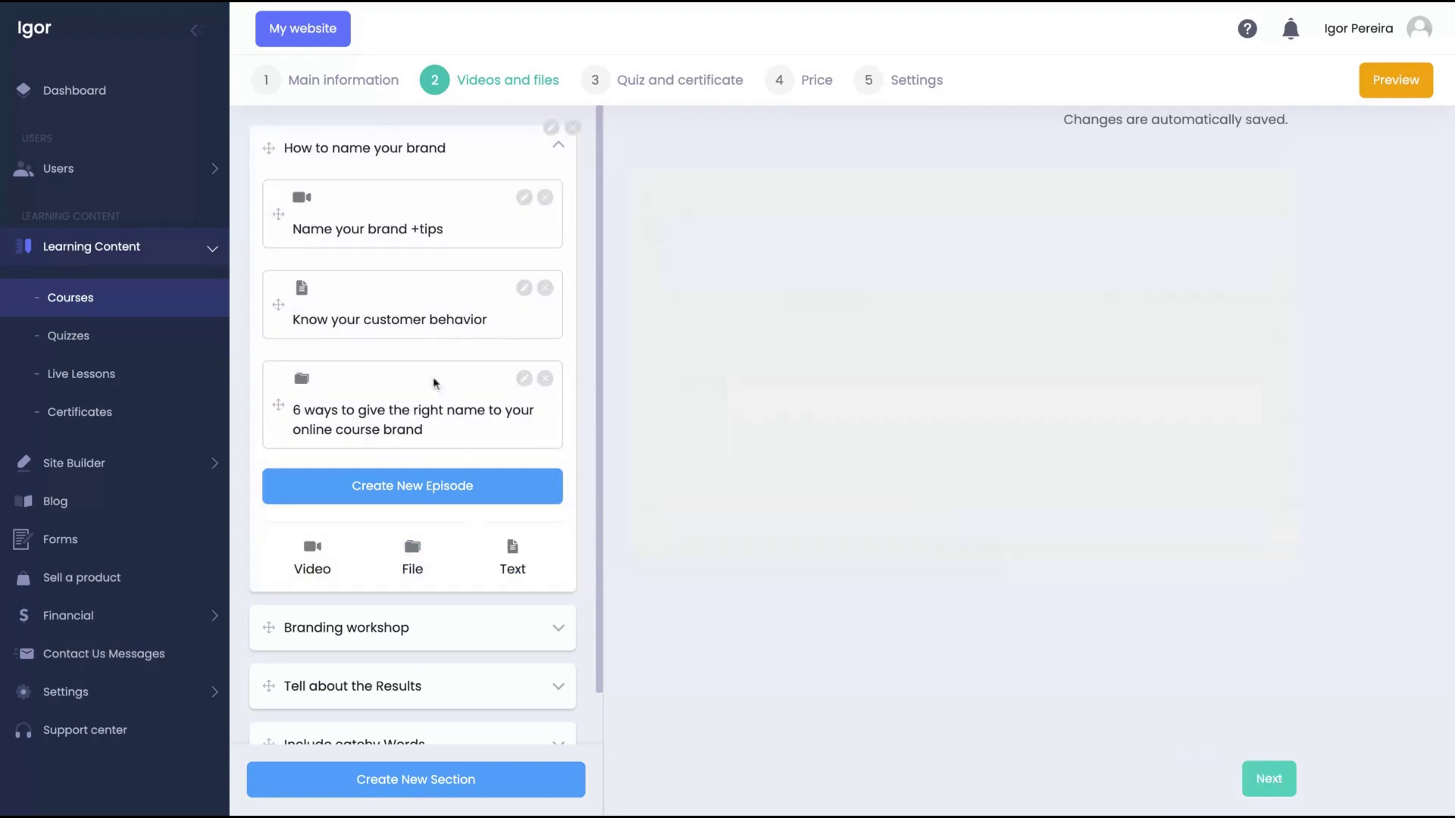
Open the 'Name your brand +tips' episode details and select its video URL.
left_click(524, 199)
left_click(904, 297)
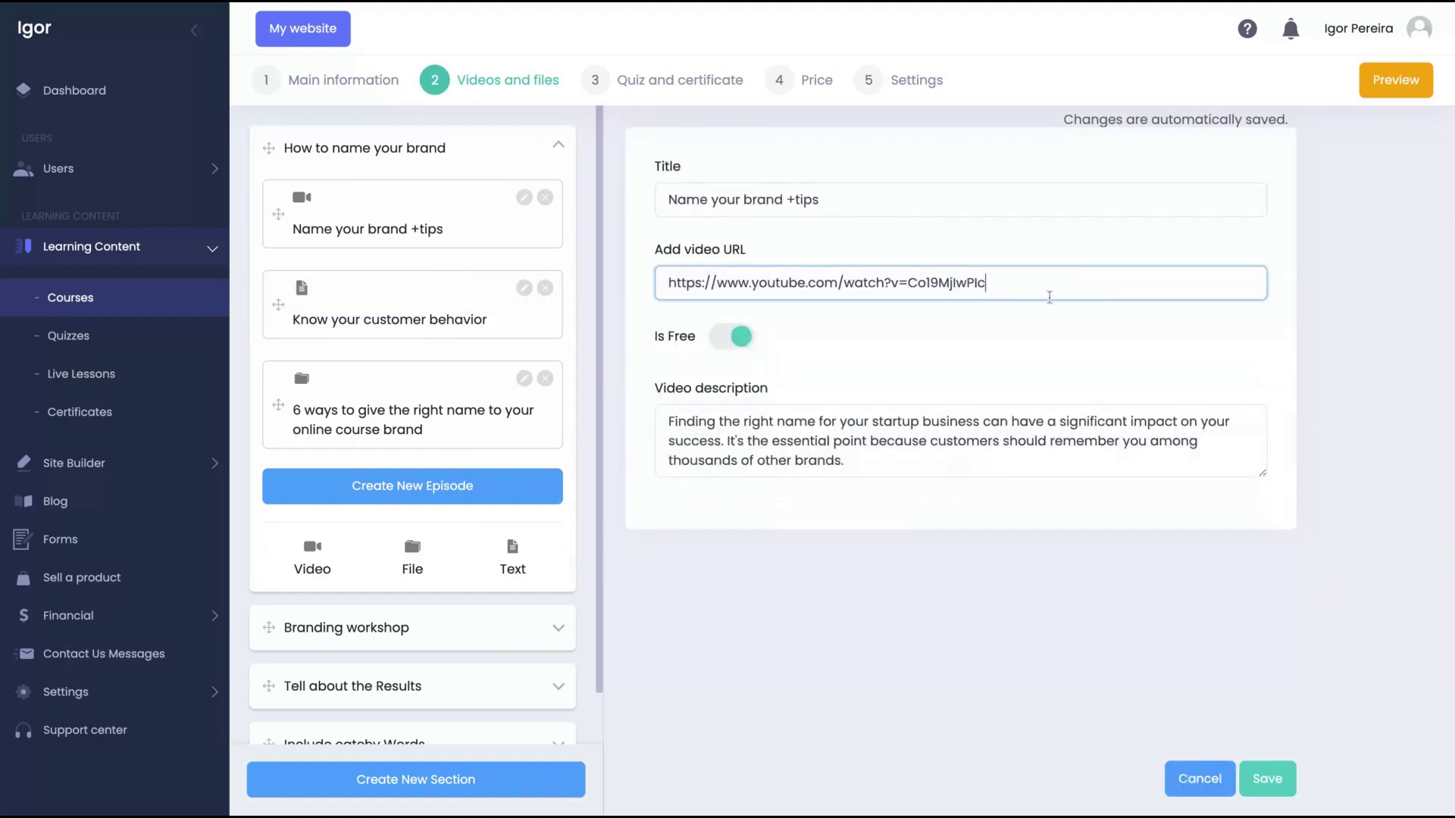
key("ctrl+a")
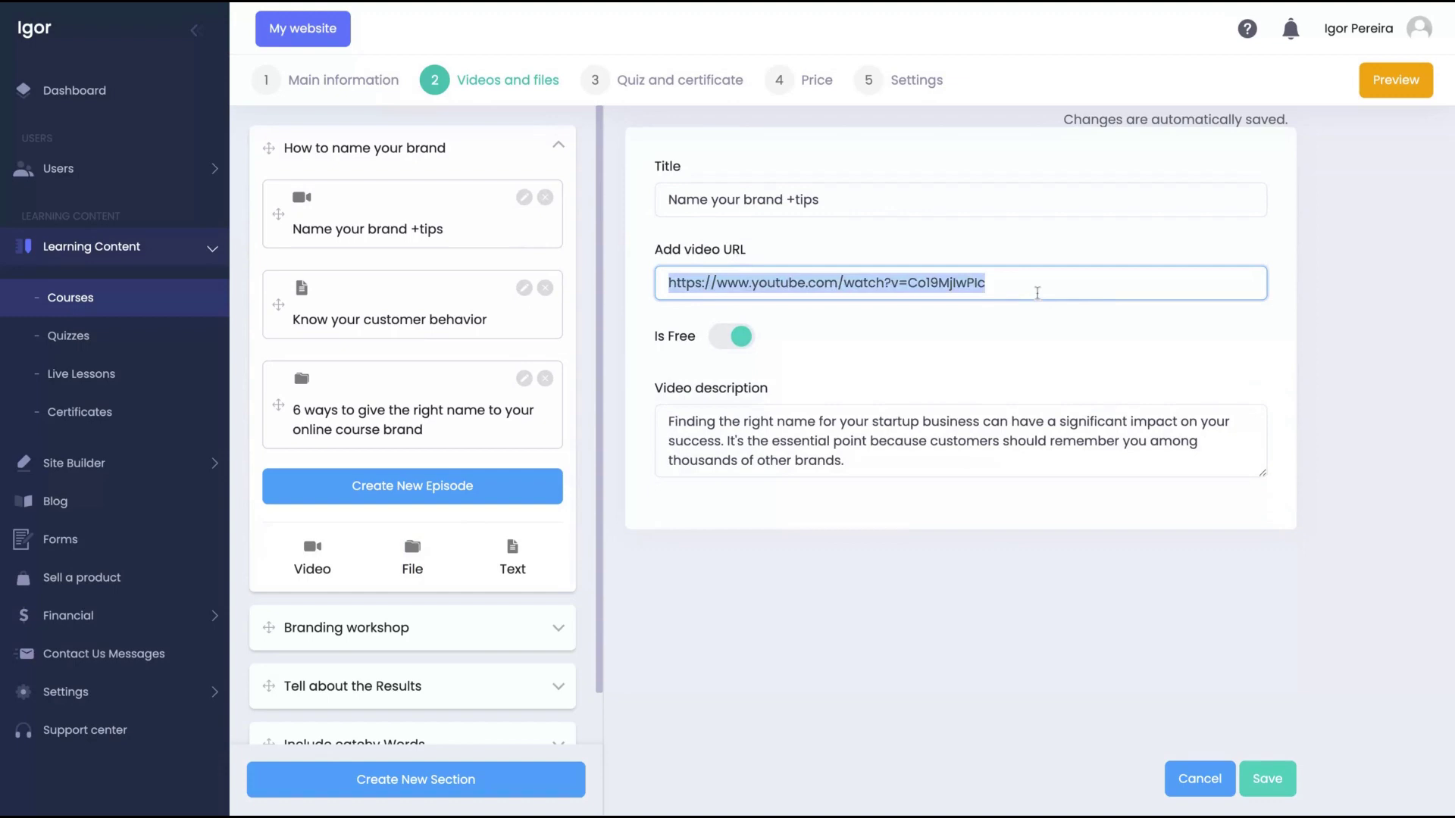
Begin a new video episode and look for a video file to upload.
left_click(433, 495)
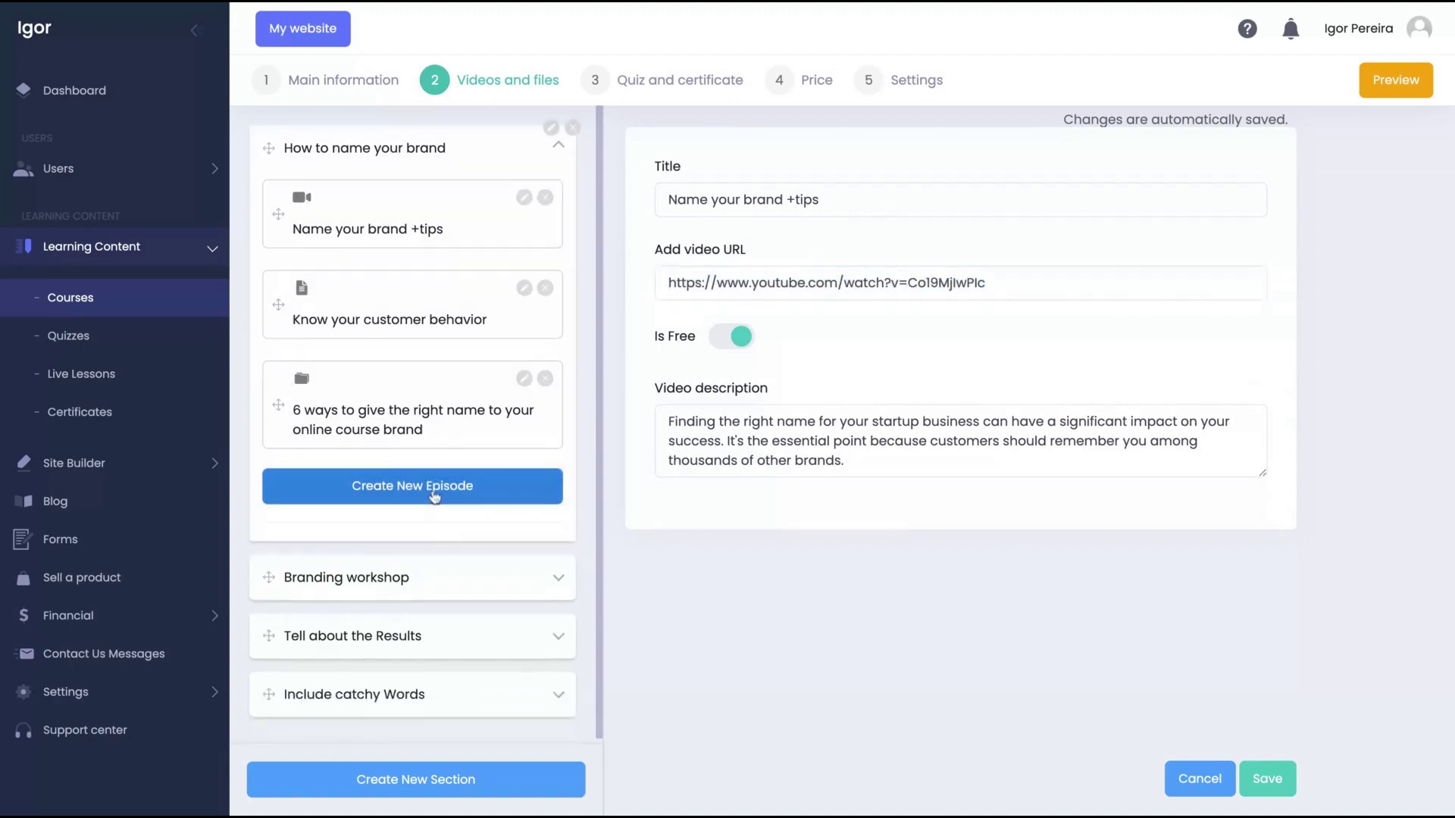
left_click(312, 557)
left_click(744, 478)
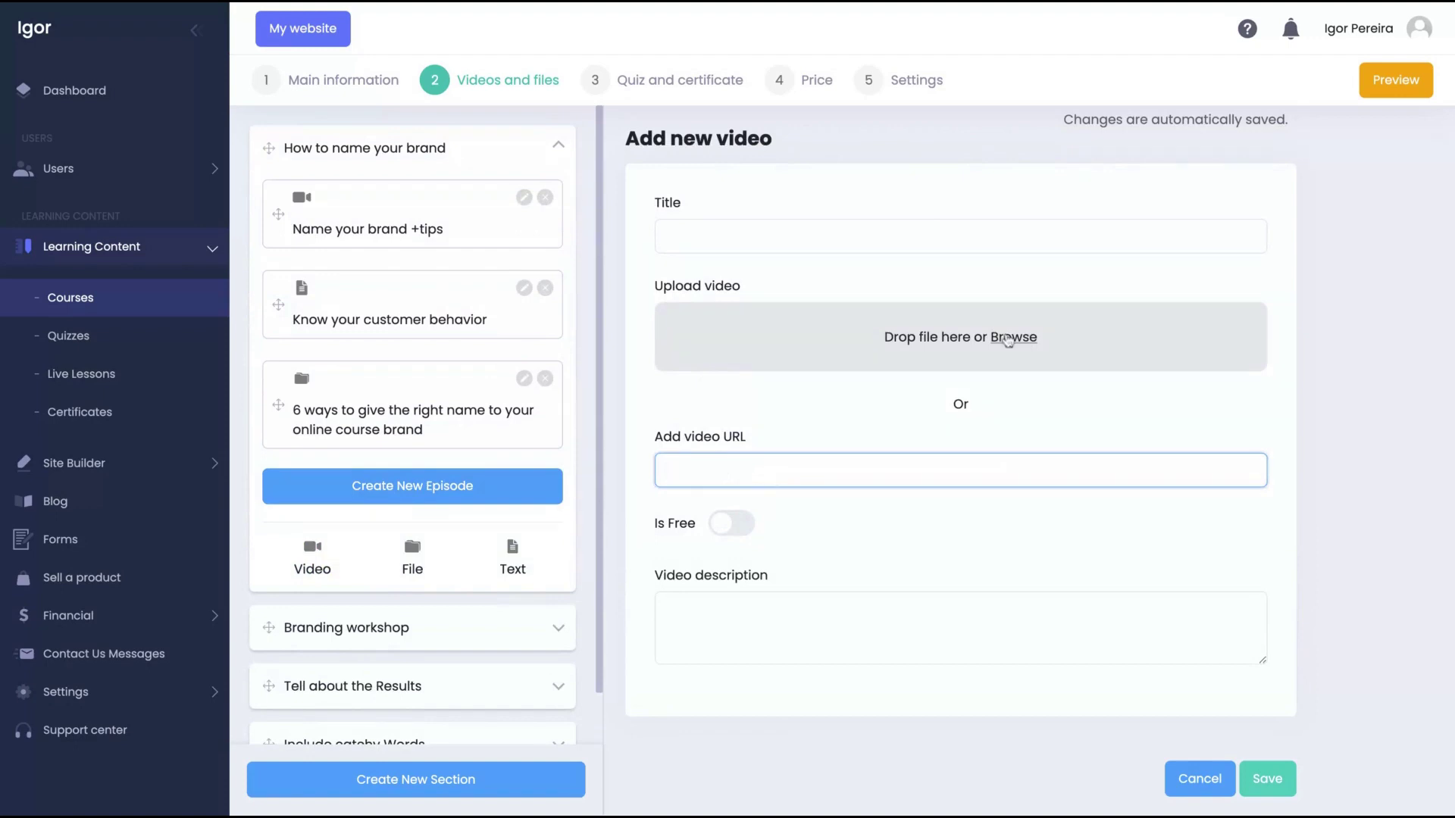
left_click(1007, 340)
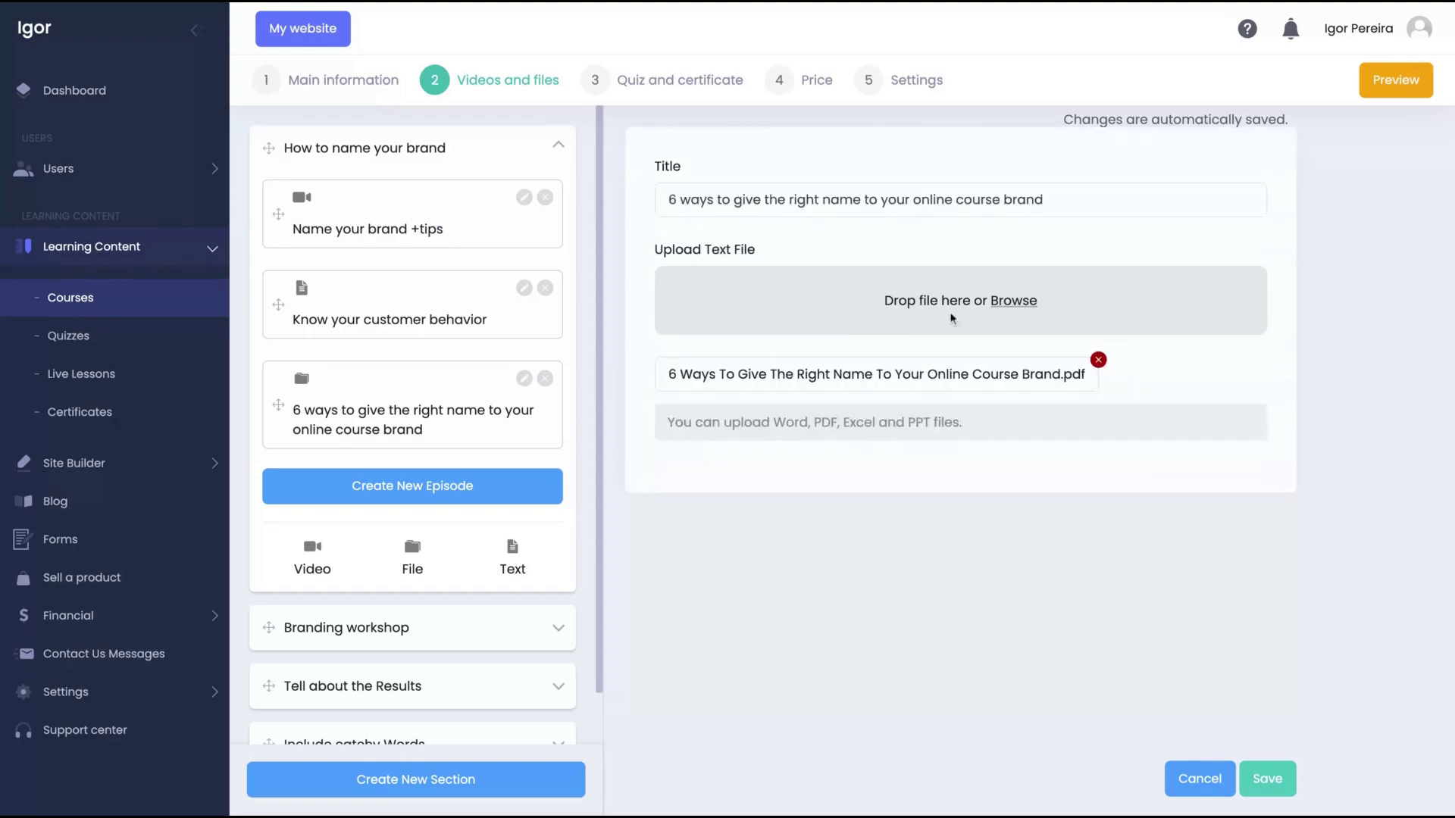
scroll(490, 547, "down", 1)
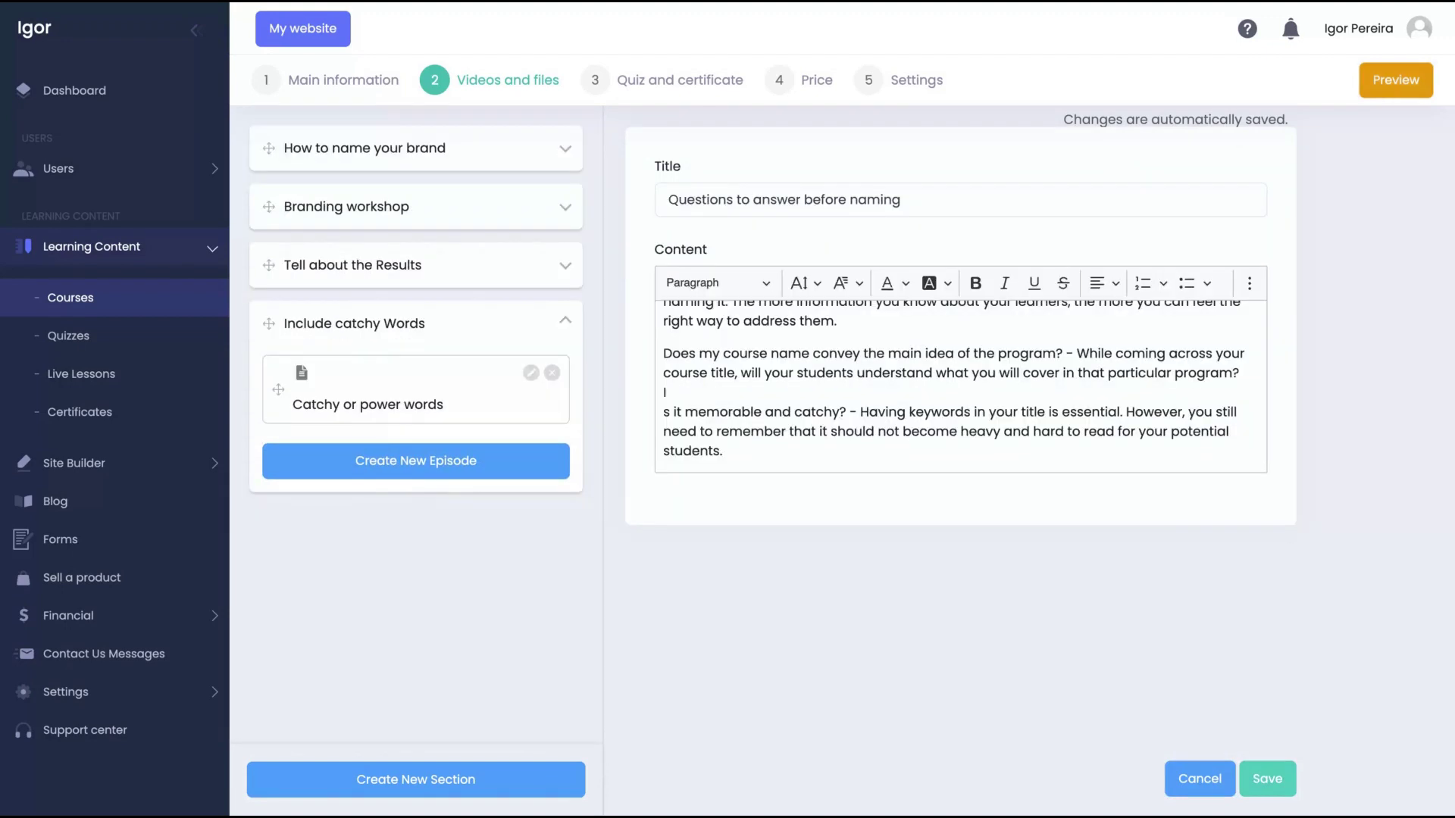
scroll(328, 264, "down", 10)
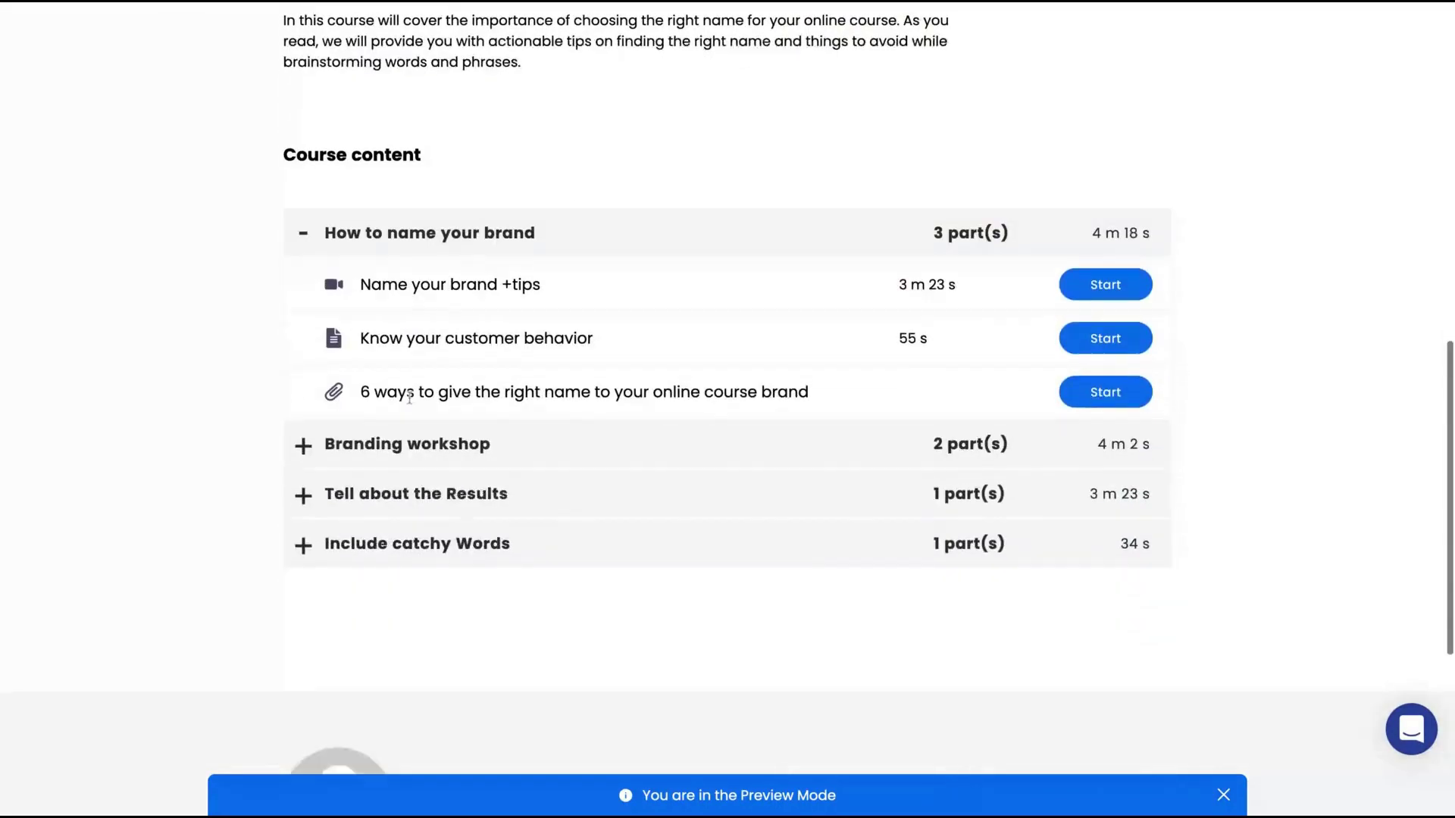
scroll(503, 364, "down", 1)
scroll(504, 364, "down", 3)
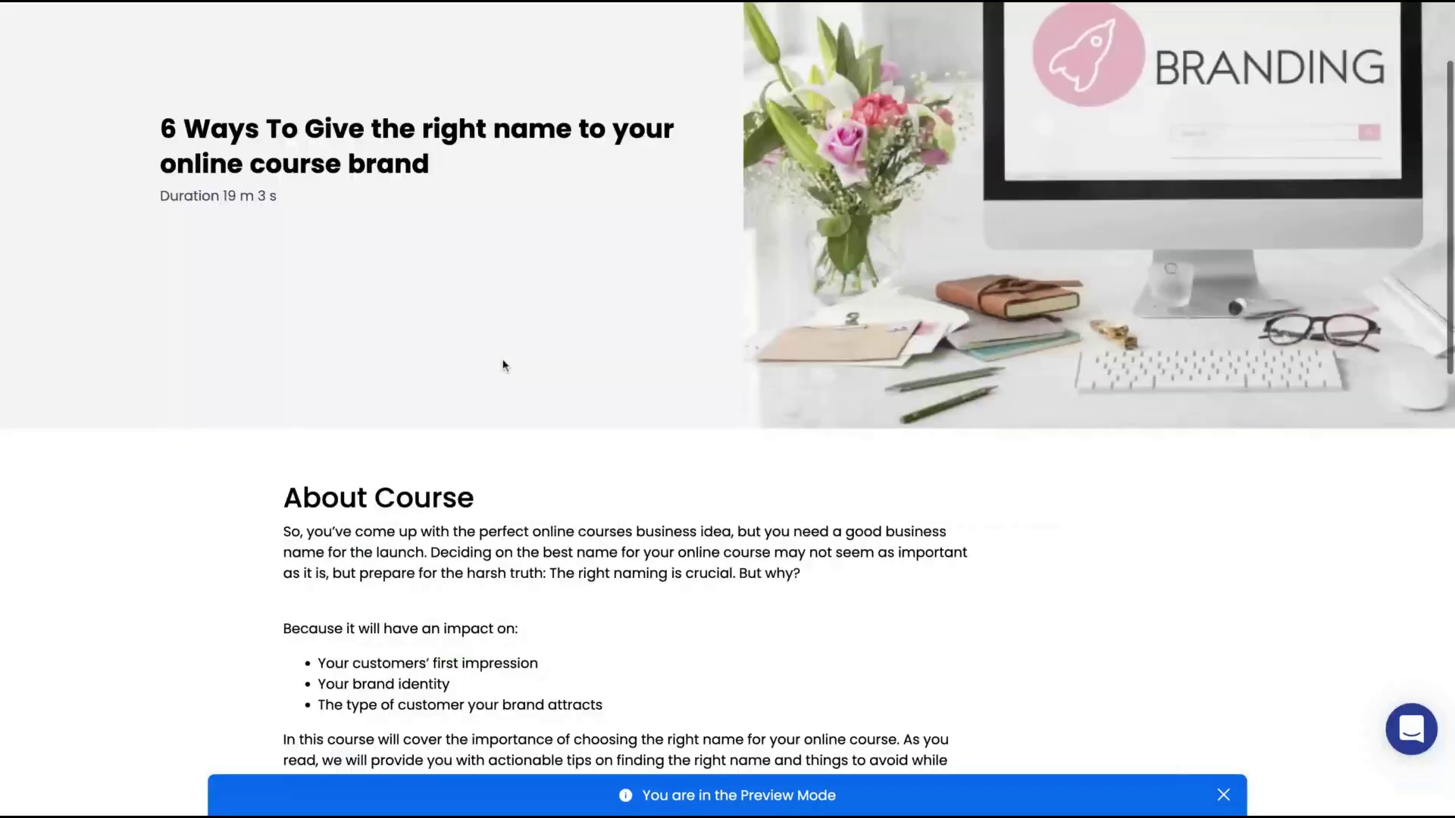
scroll(503, 363, "down", 5)
scroll(504, 364, "down", 1)
scroll(504, 364, "down", 1)
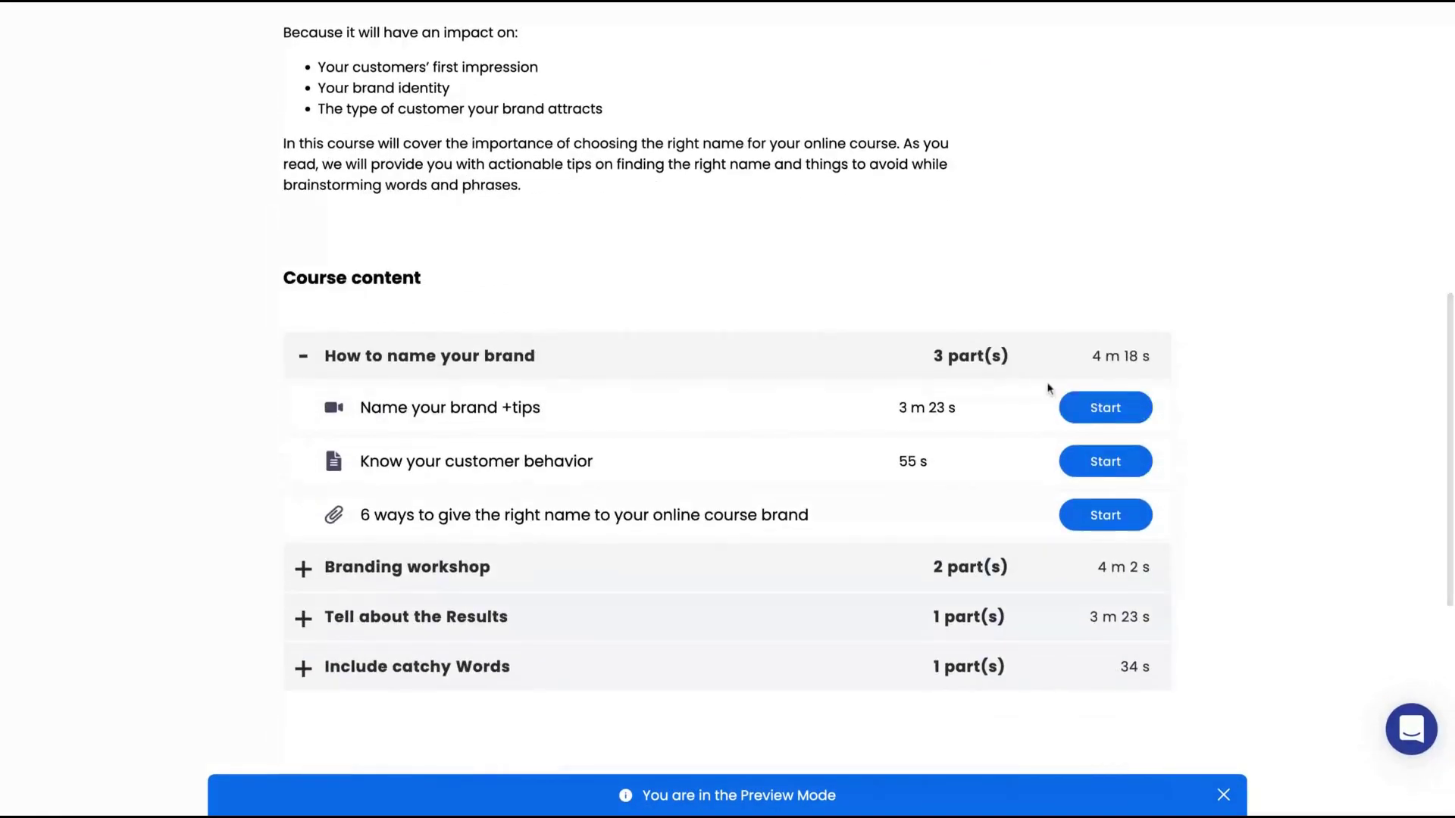
Start 'Name your brand +tips', toggle dark/light mode, and open the other lessons.
left_click(1091, 409)
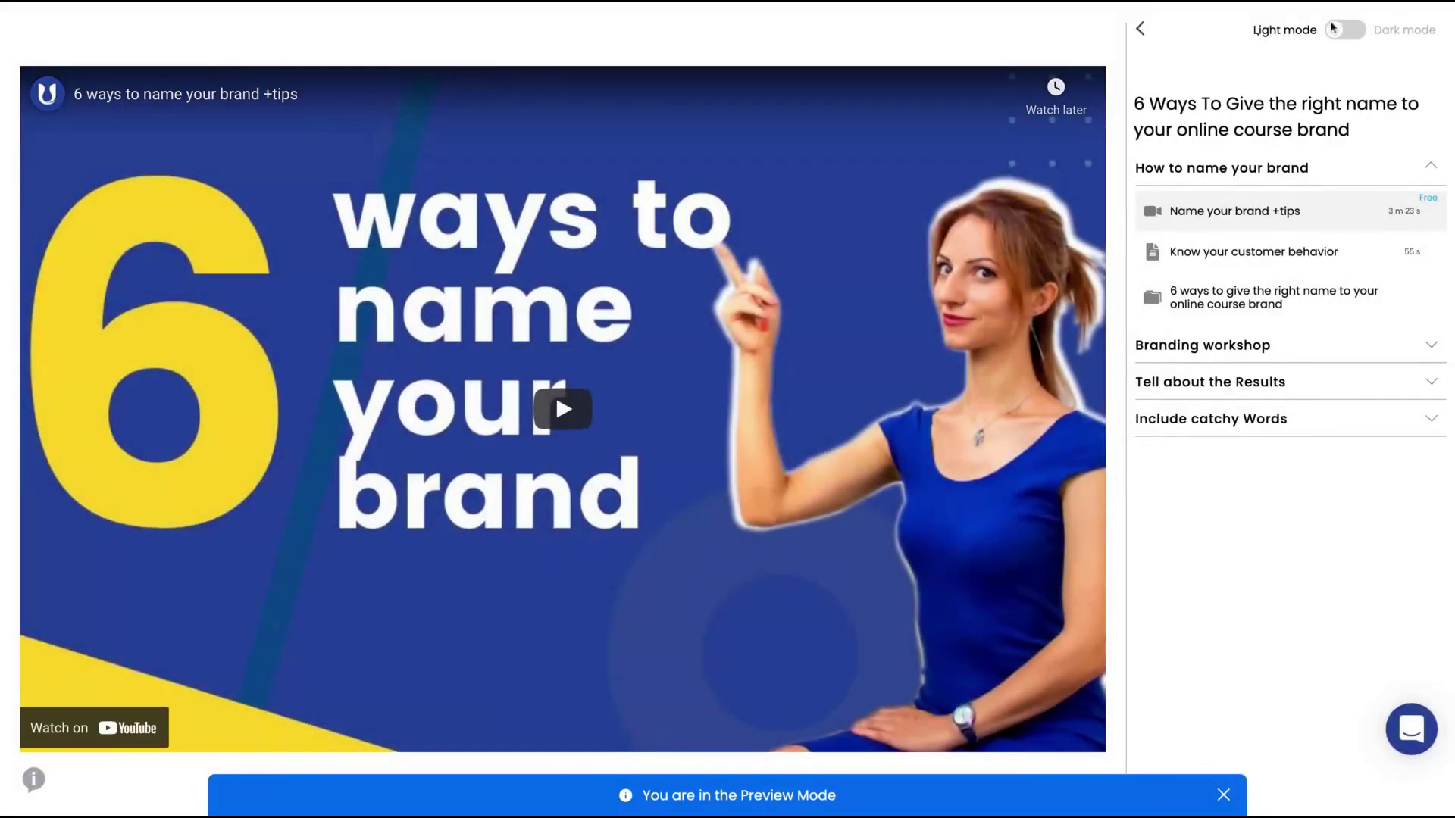
left_click(1338, 34)
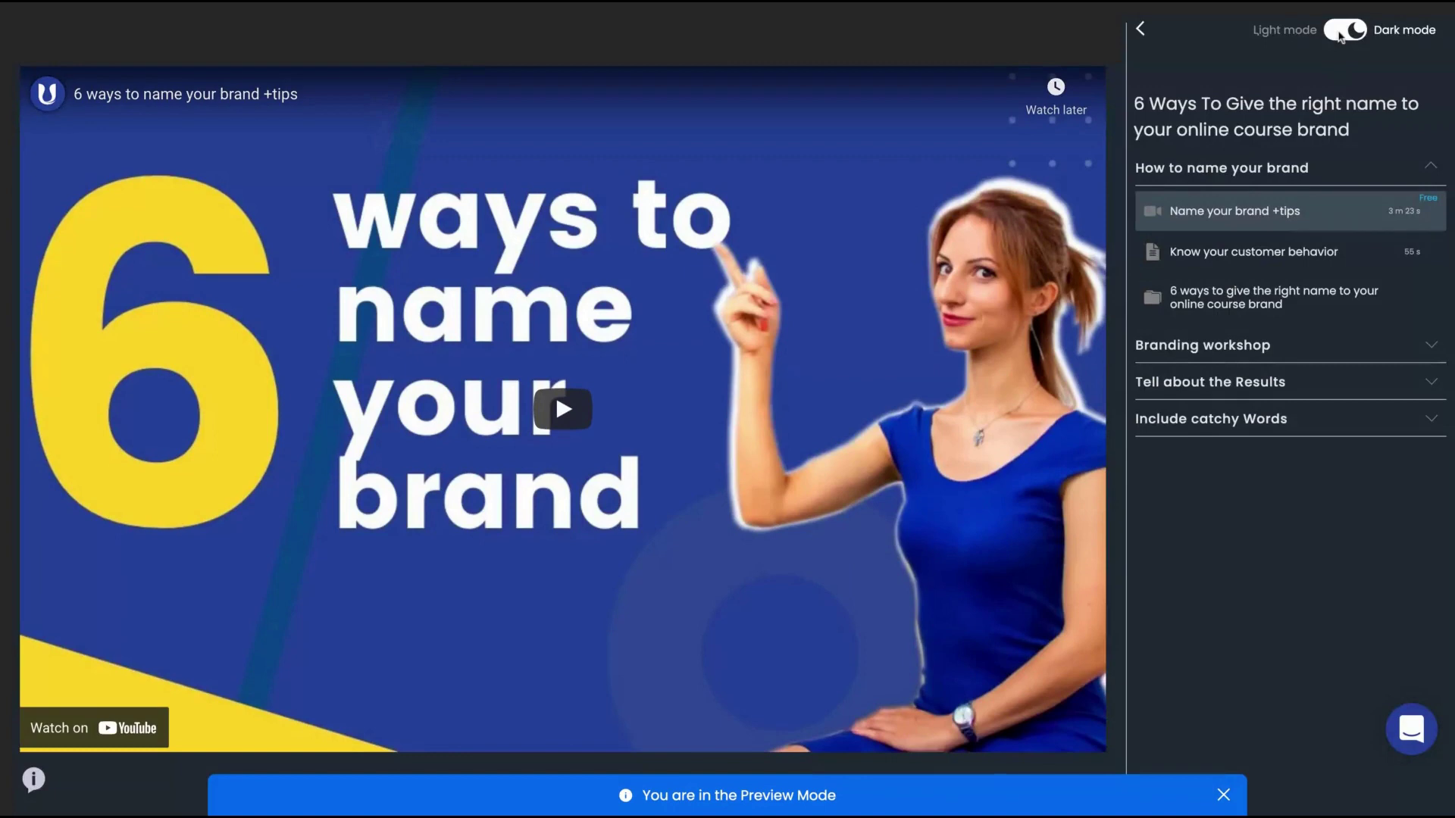
left_click(1342, 34)
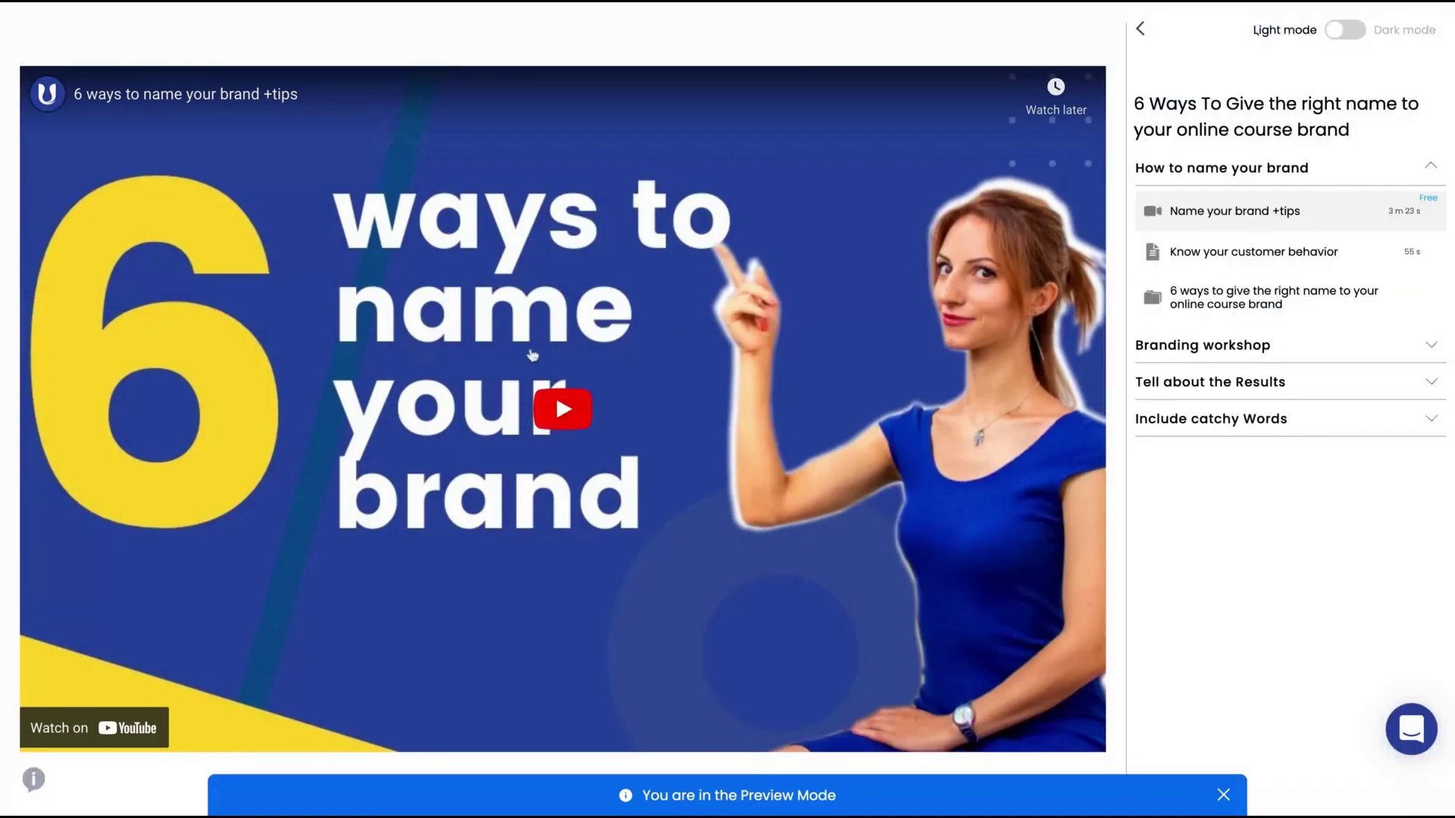
left_click(1229, 250)
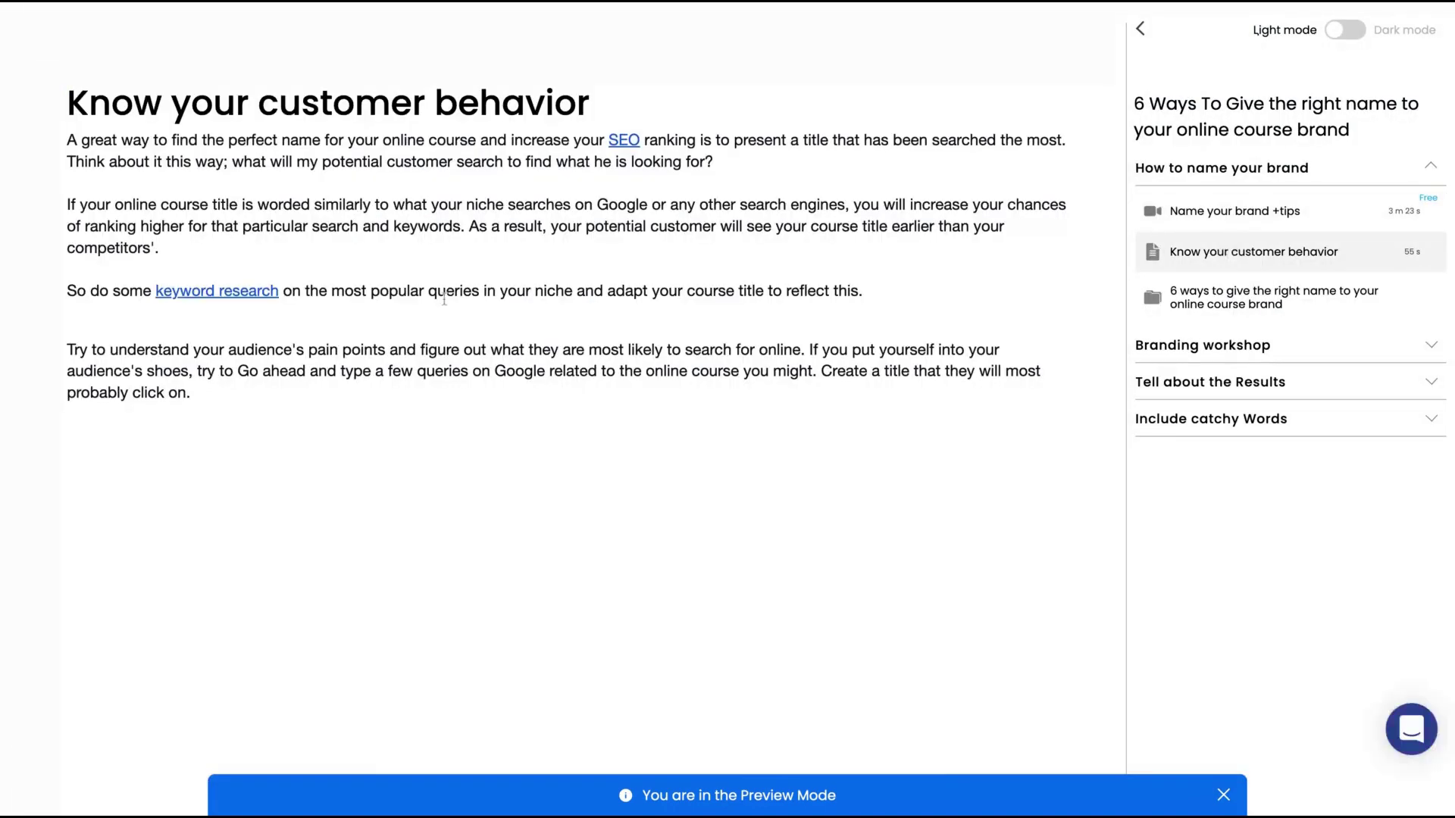
left_click(1154, 290)
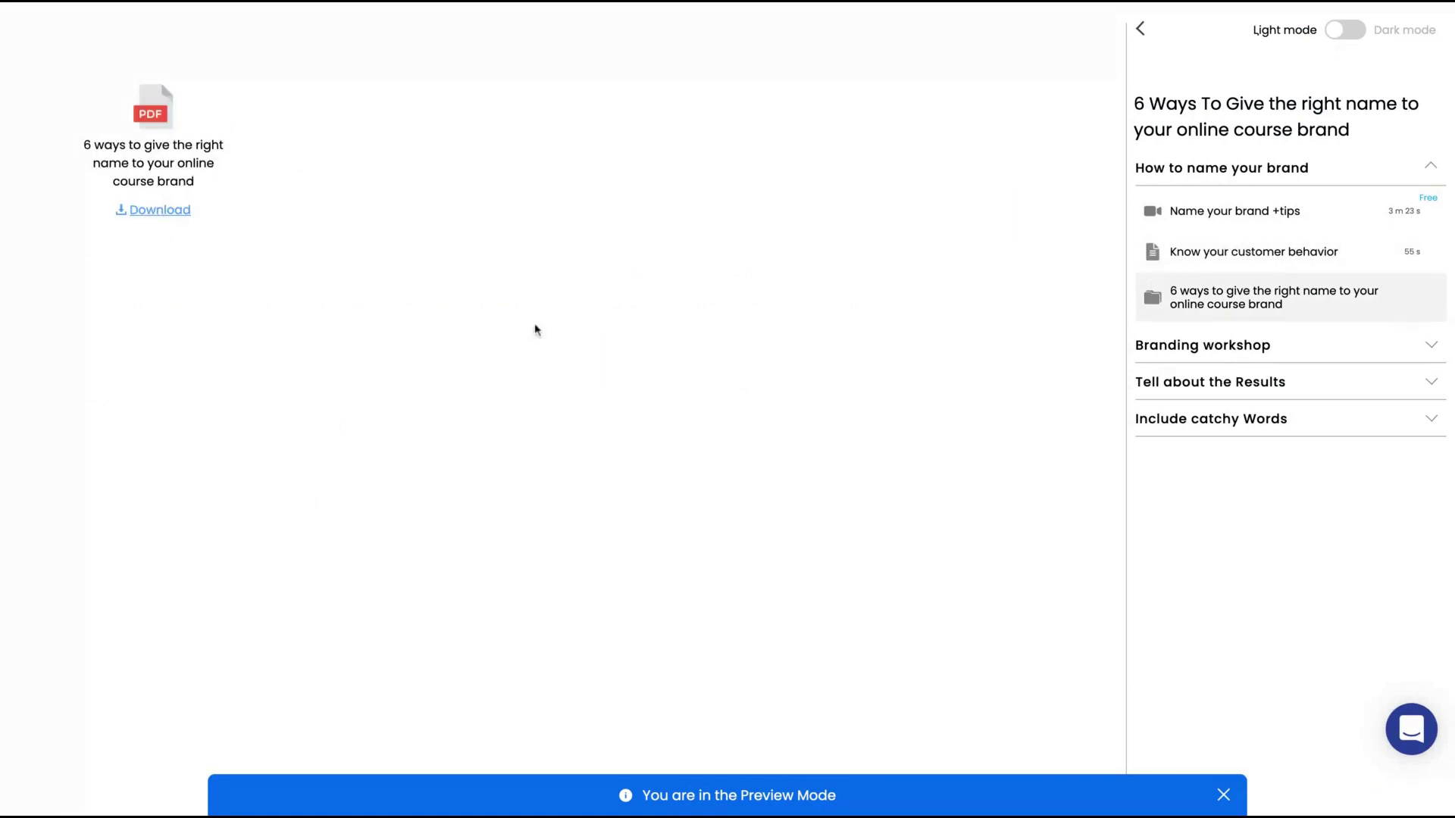
left_click(1271, 344)
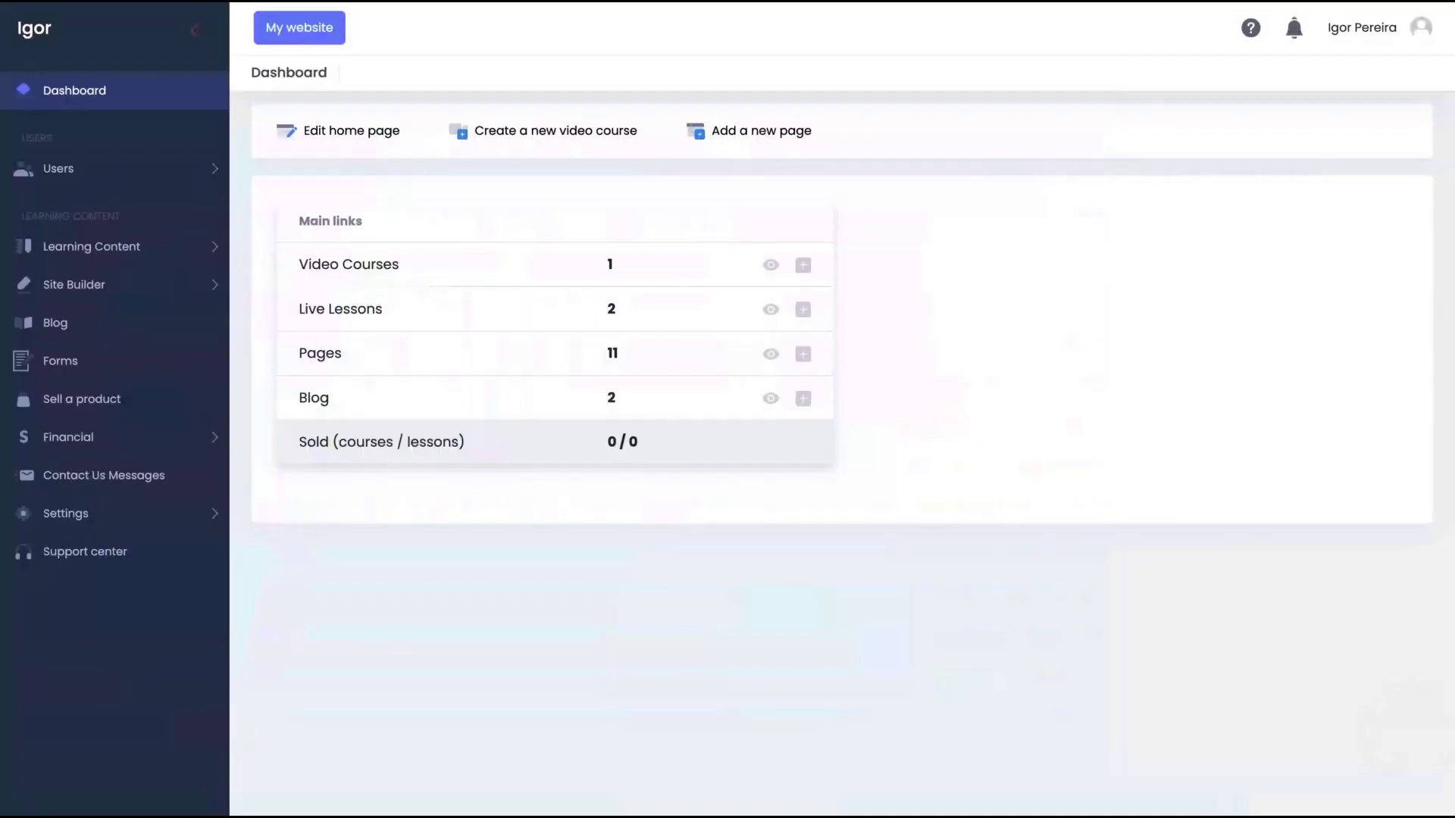
Browse Payment settings, Bank Account Attachment and My profit, then open Coupons.
left_click(68, 438)
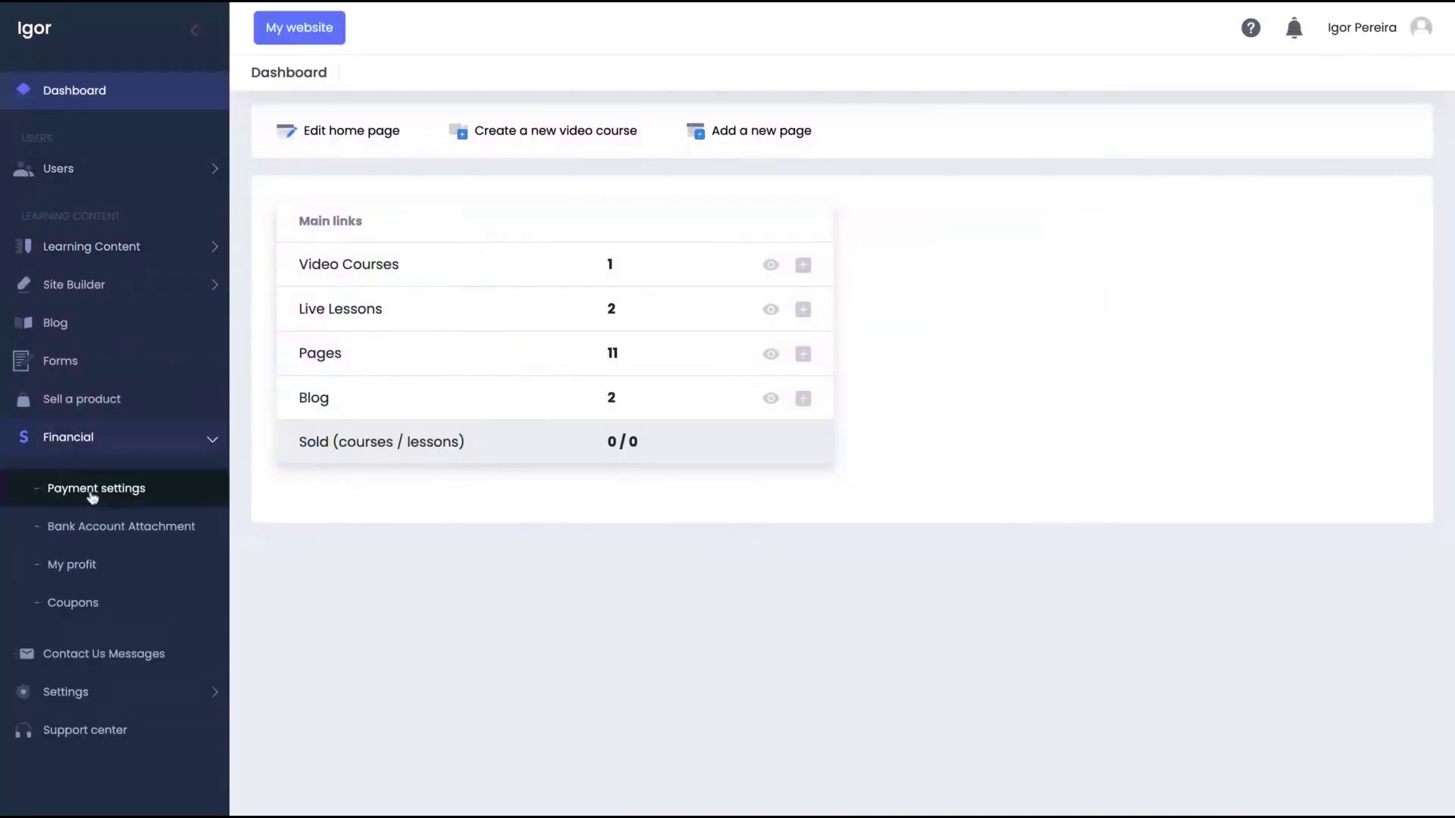
left_click(91, 489)
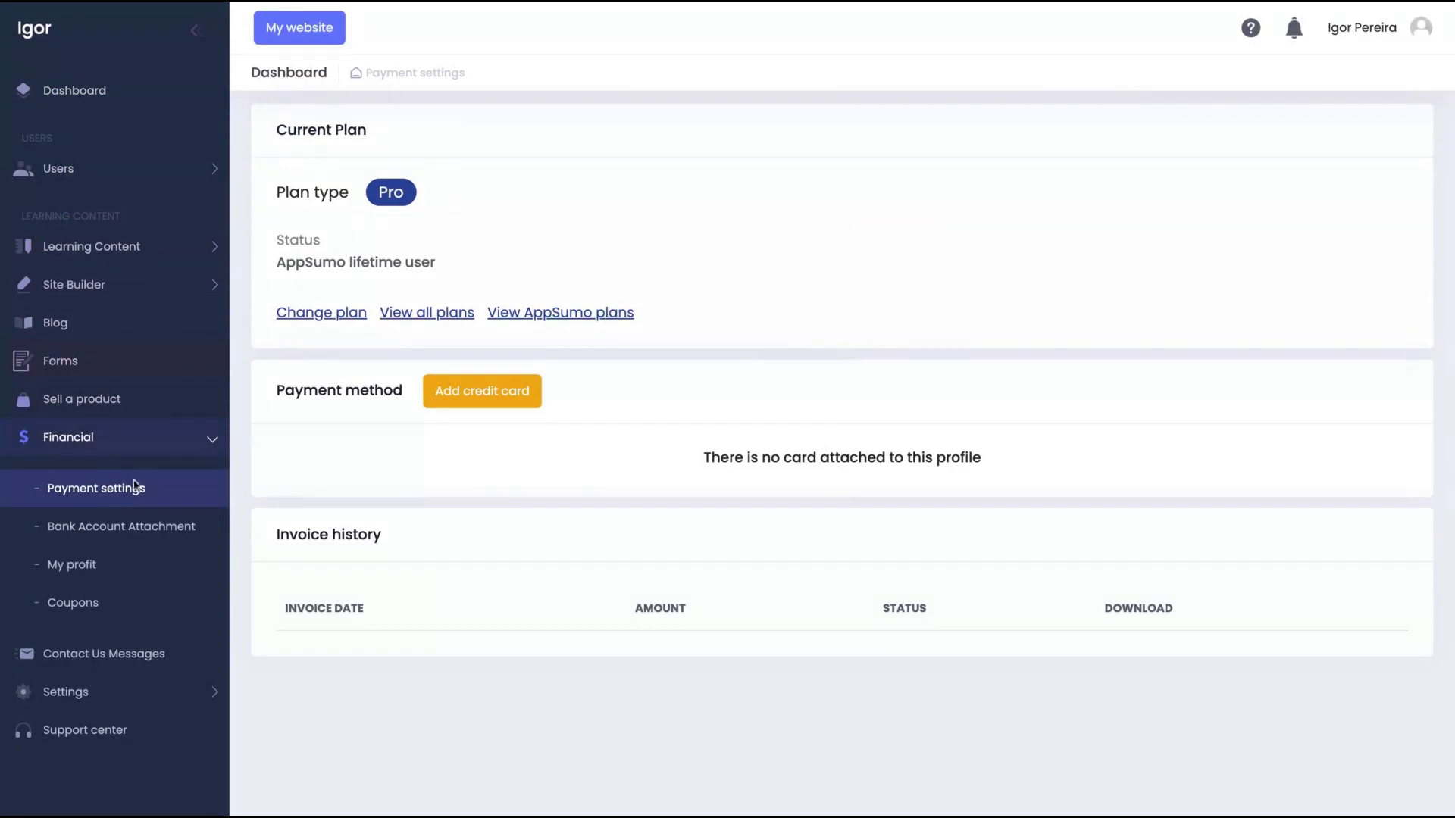
left_click(144, 525)
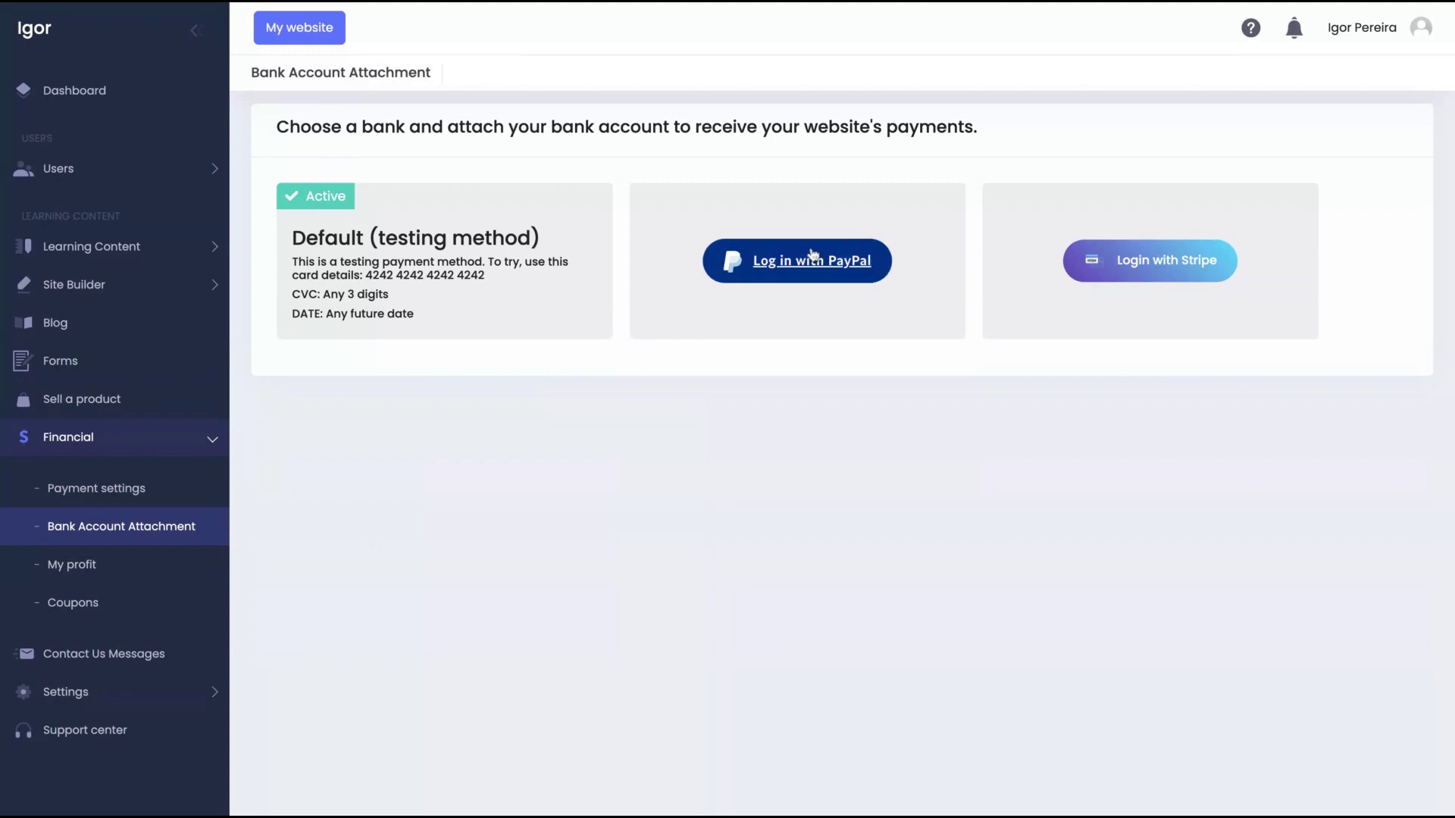
left_click(116, 569)
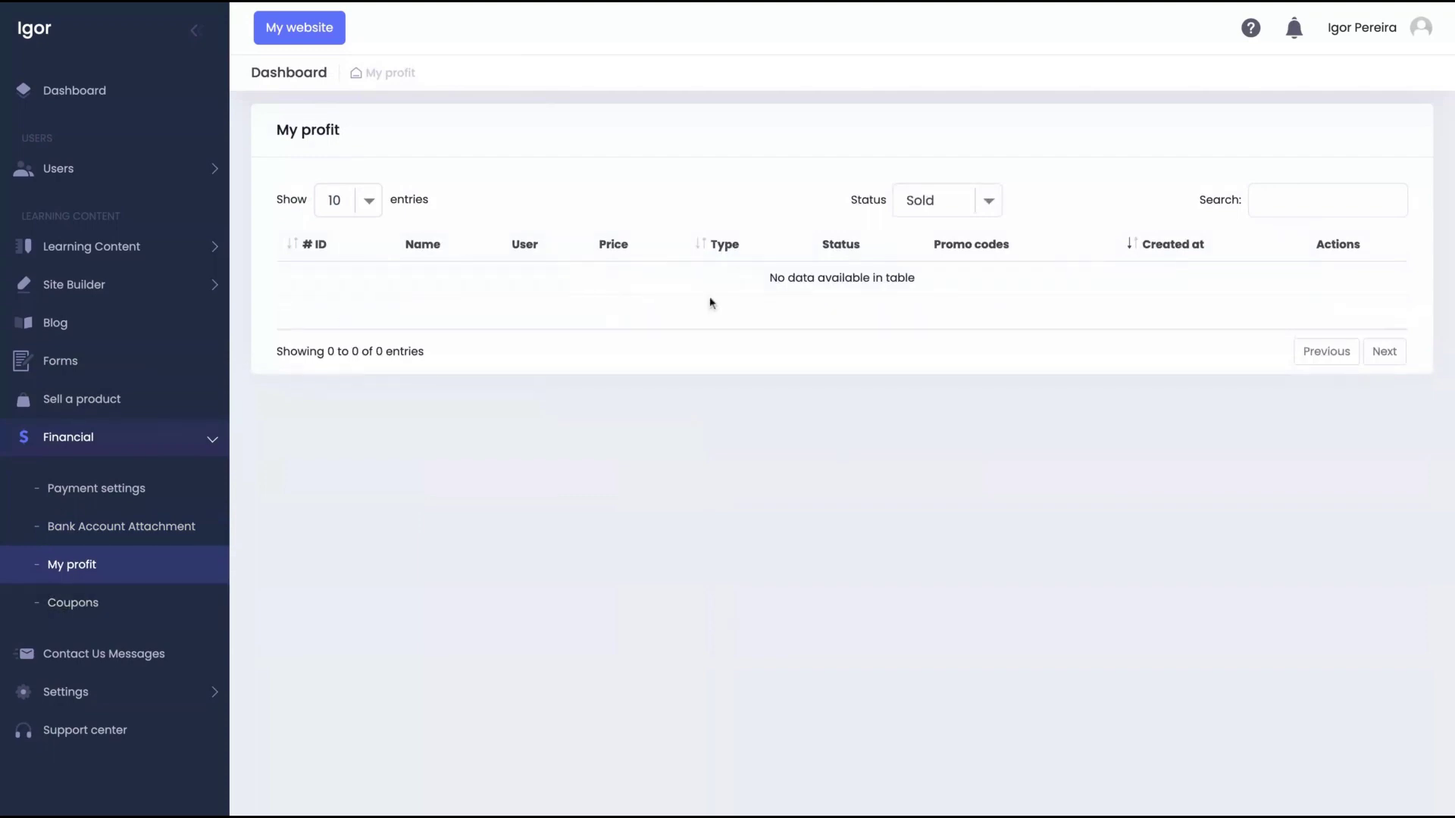
left_click(88, 600)
left_click(165, 696)
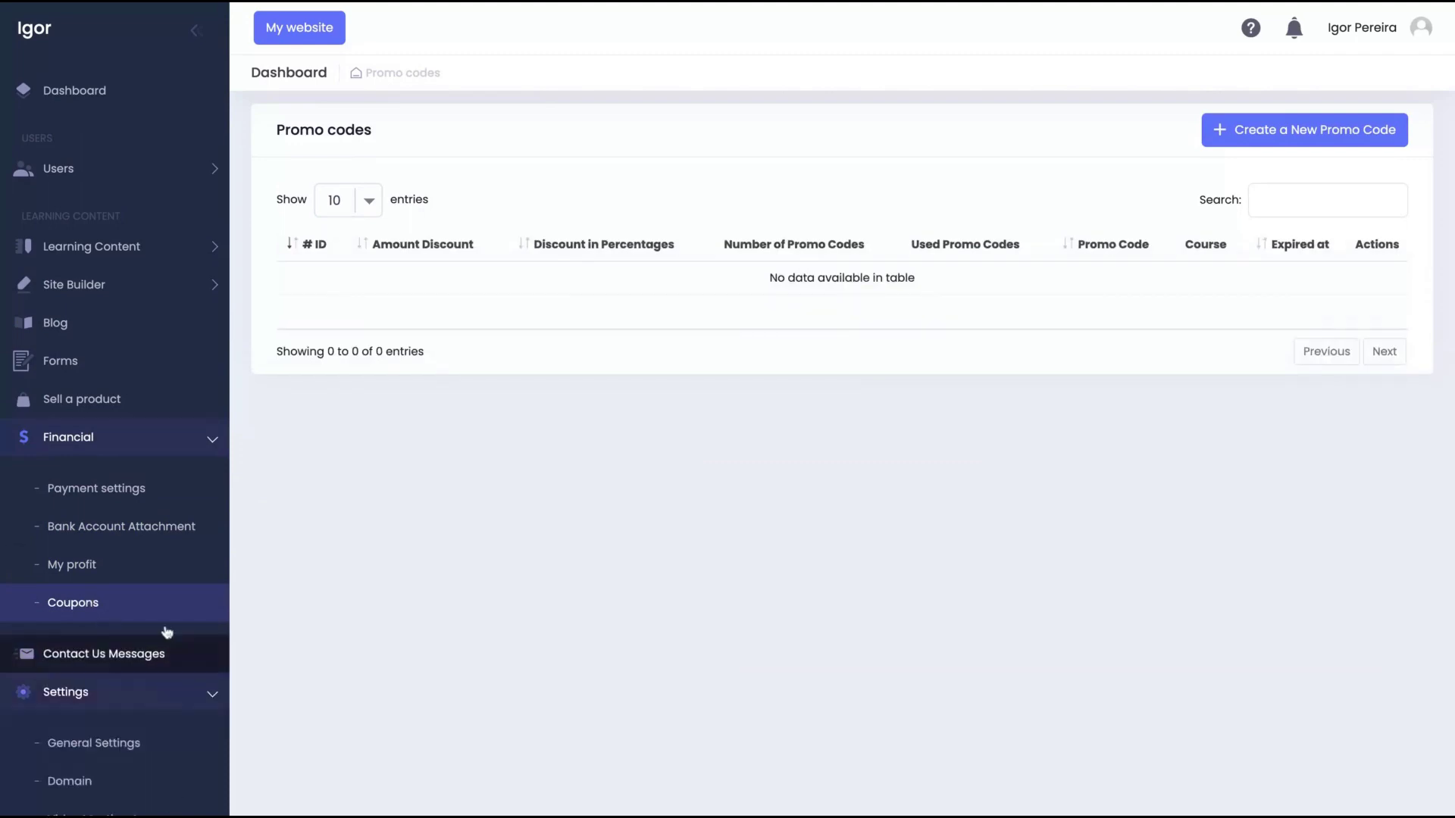
scroll(166, 632, "down", 1)
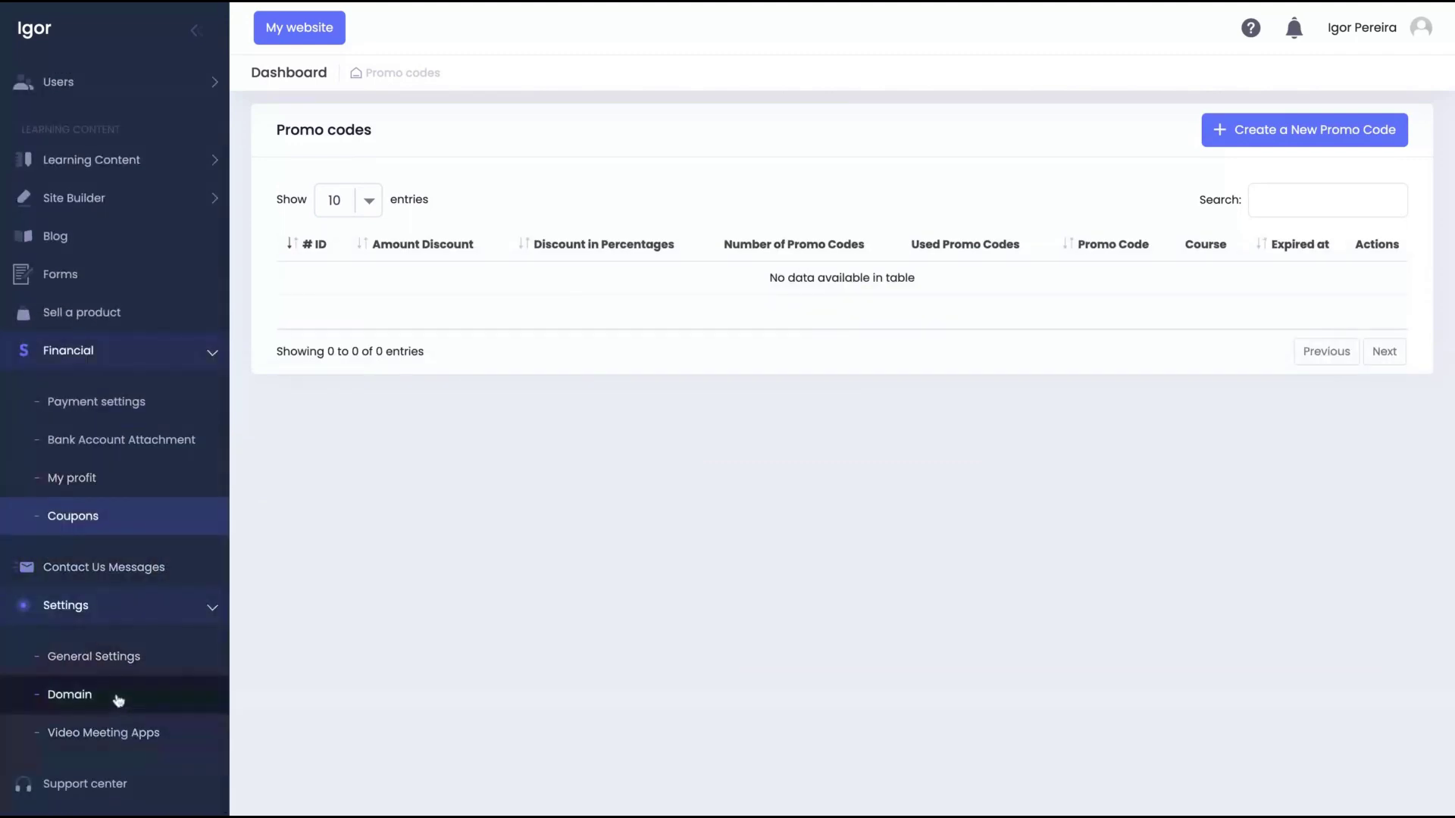
View Video Meeting Apps, then set the Domain type to Subdomain.
left_click(104, 733)
left_click_drag(346, 126, 695, 126)
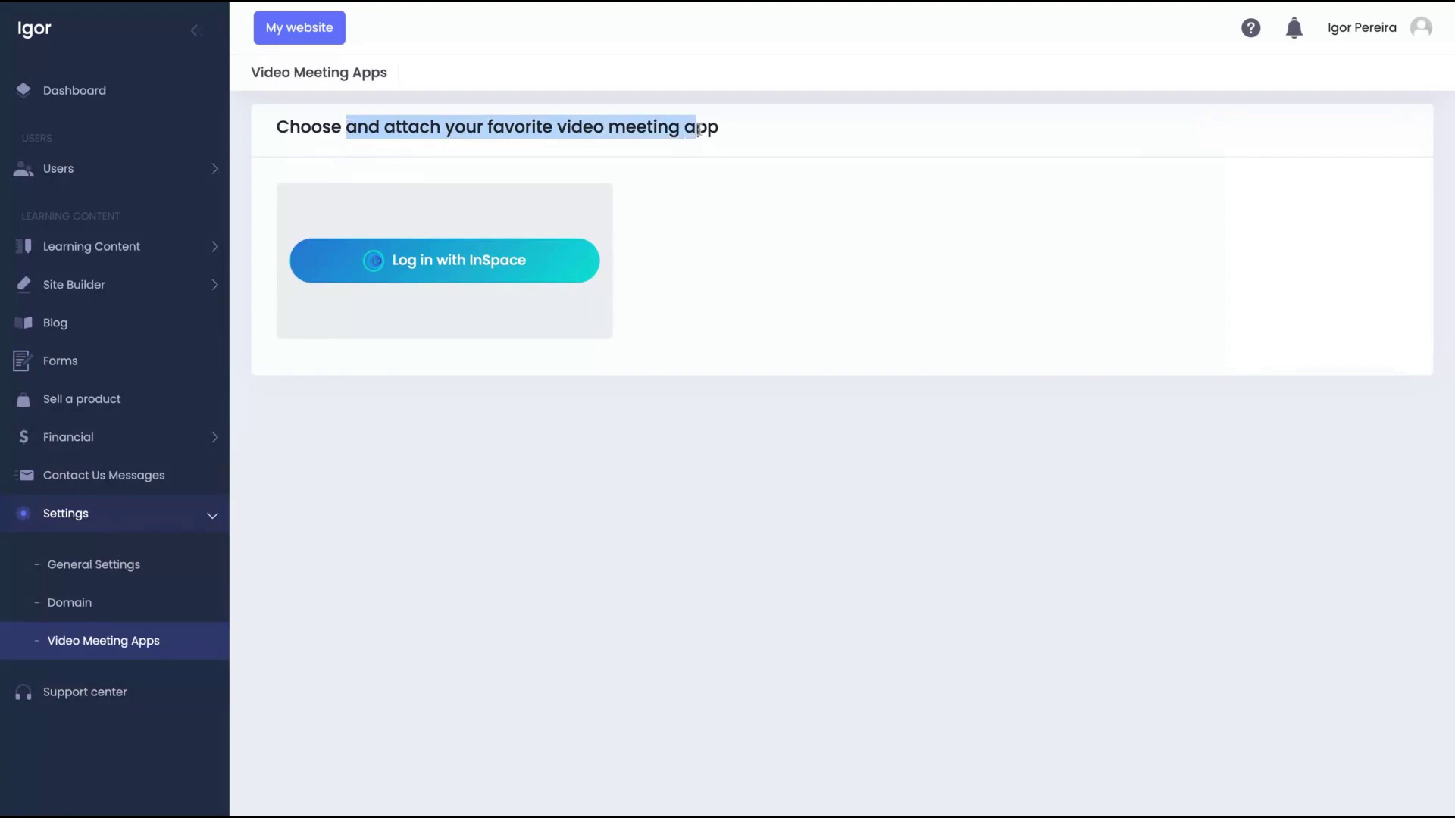
left_click(113, 608)
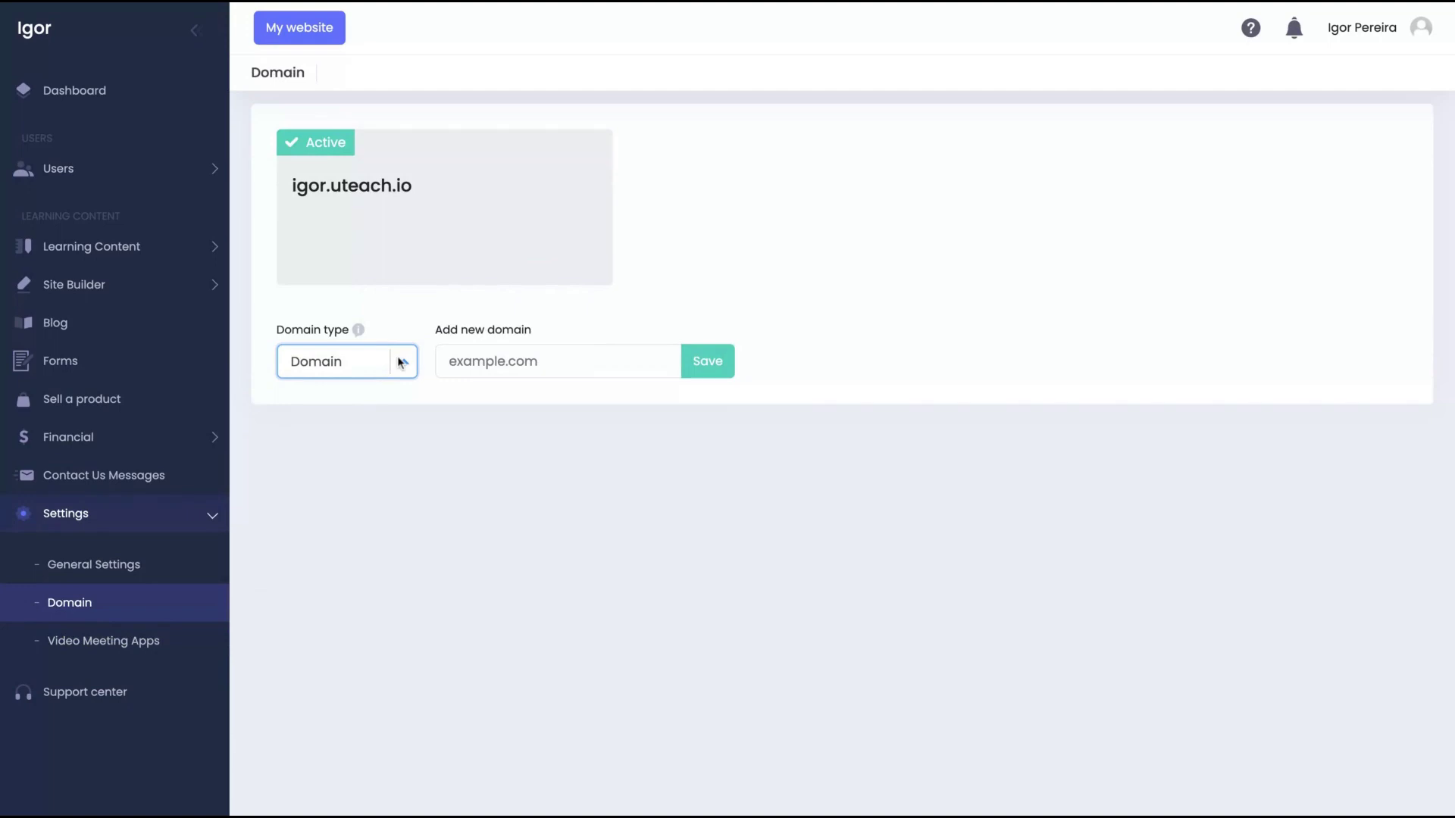
left_click(335, 400)
left_click(518, 364)
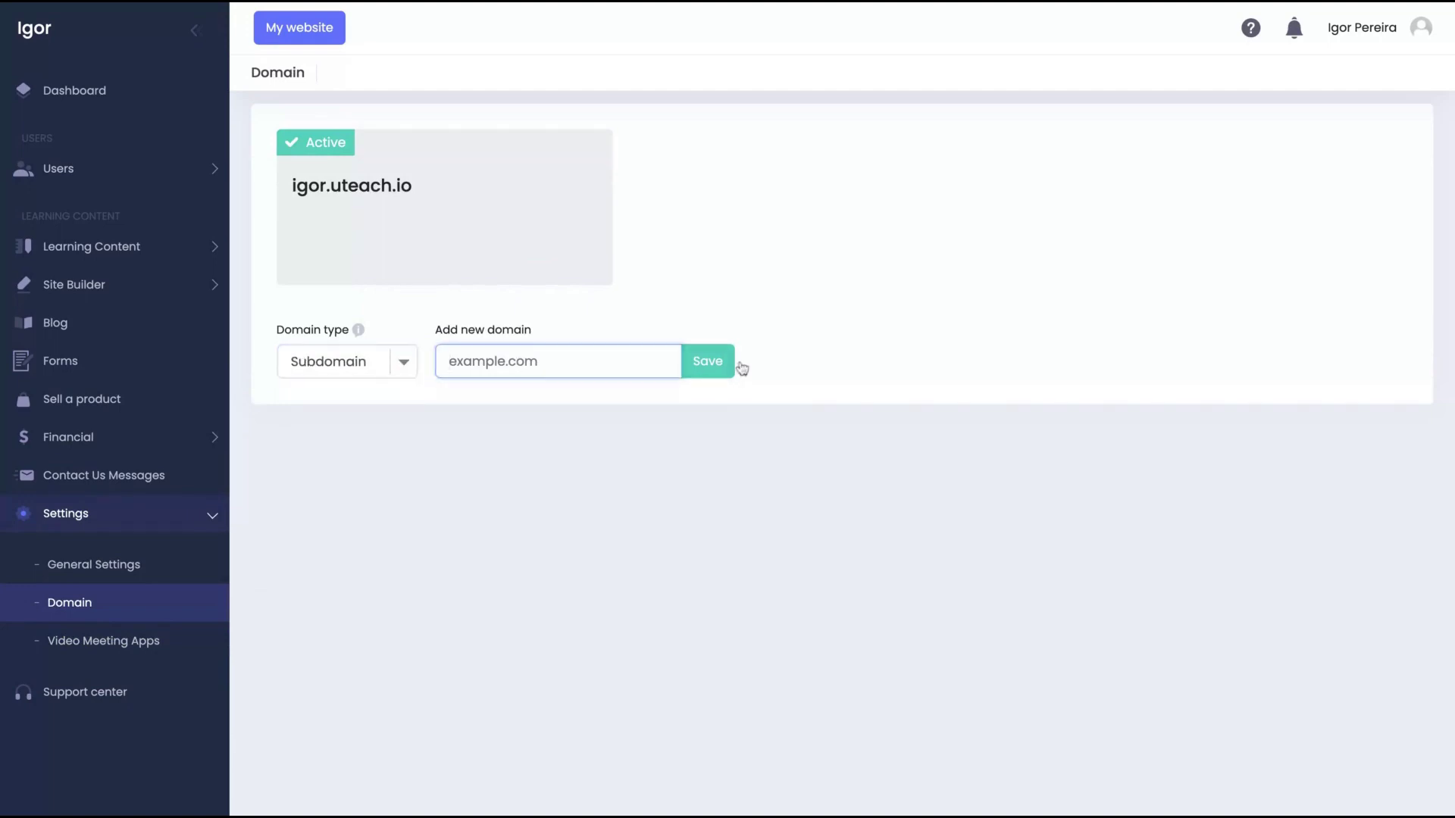